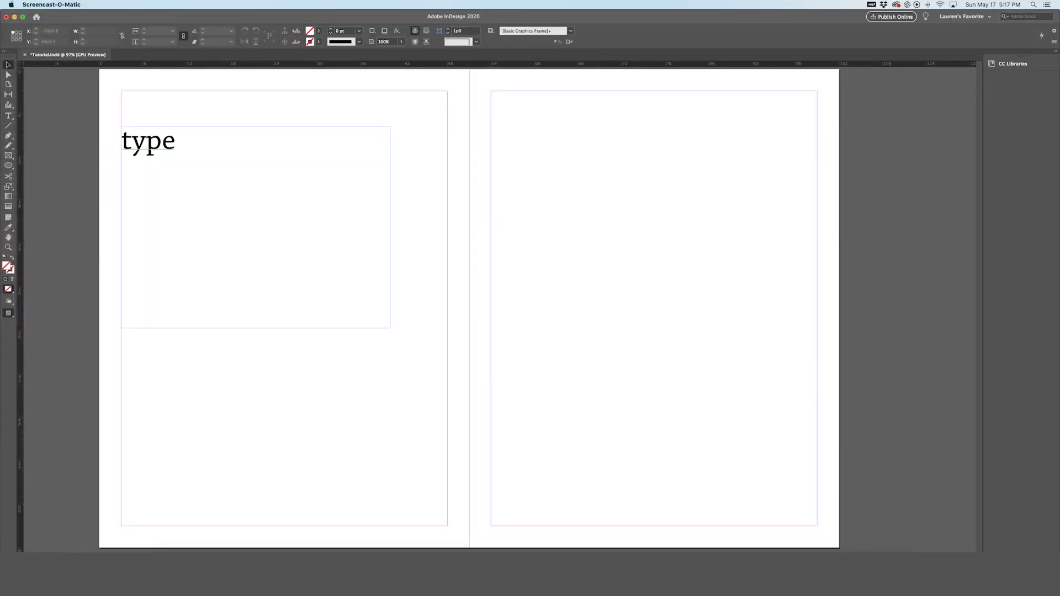
Step: Change the font of the word "type" to DIN Condensed Bold by stepping through the available fonts, and deselect the frame
click(179, 144)
double_click(179, 144)
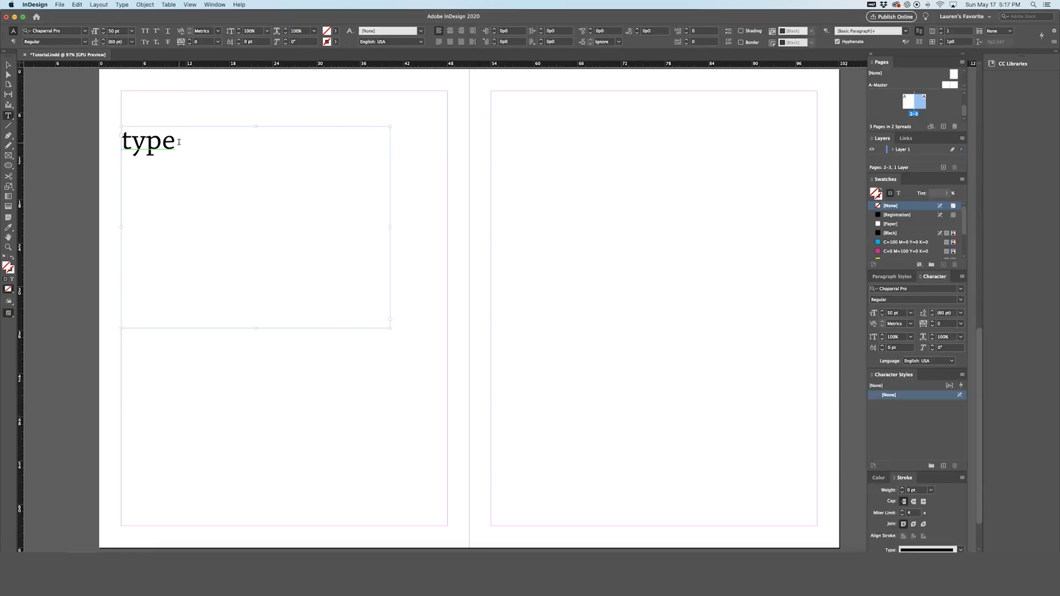
drag(180, 144, 103, 146)
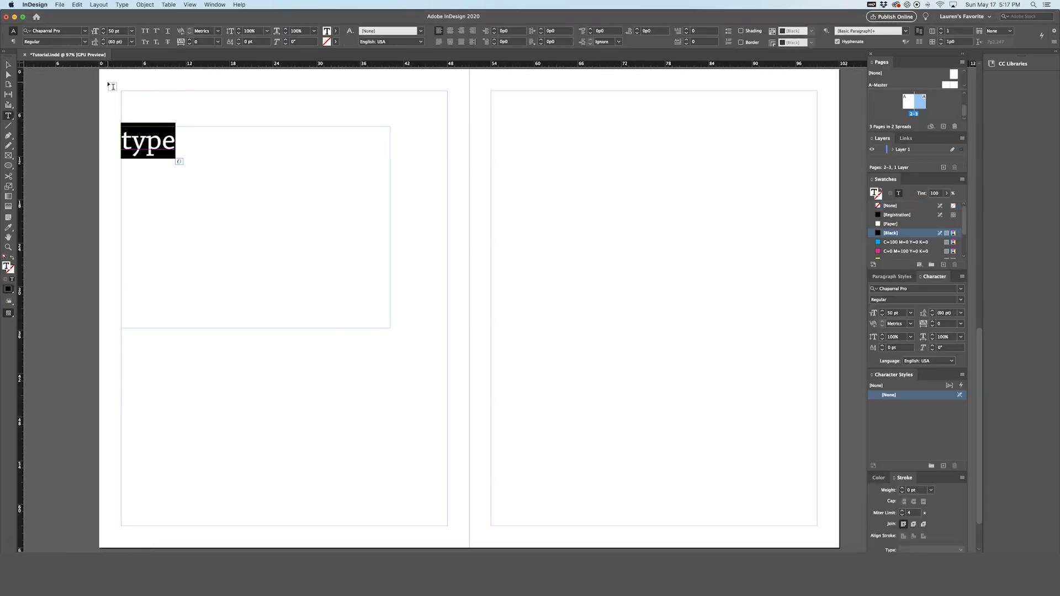
click(66, 31)
key(Down)
key(Down)
key(Down)
key(Down)
key(Down)
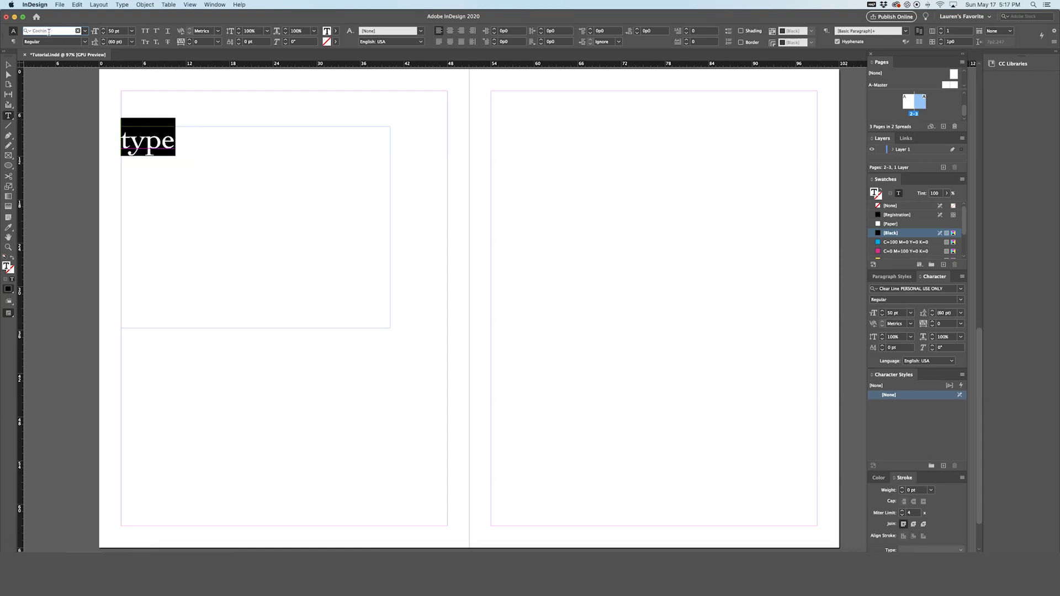
key(Down)
key(Down)
key(Down)
key(Down)
key(Down)
key(Down)
key(Down)
key(Down)
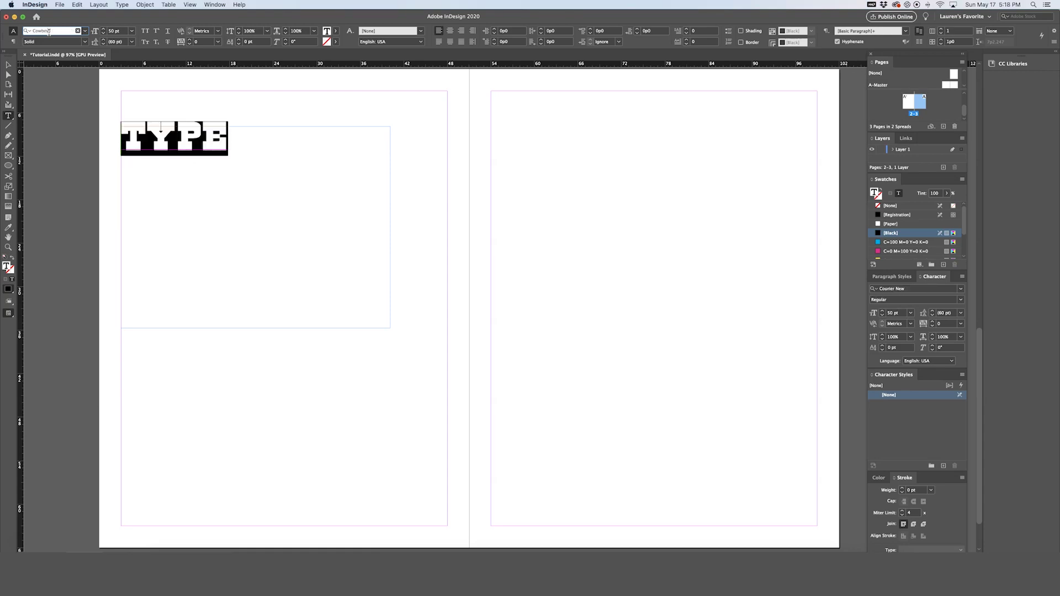
key(Down)
key(Down)
key(Down)
key(Down)
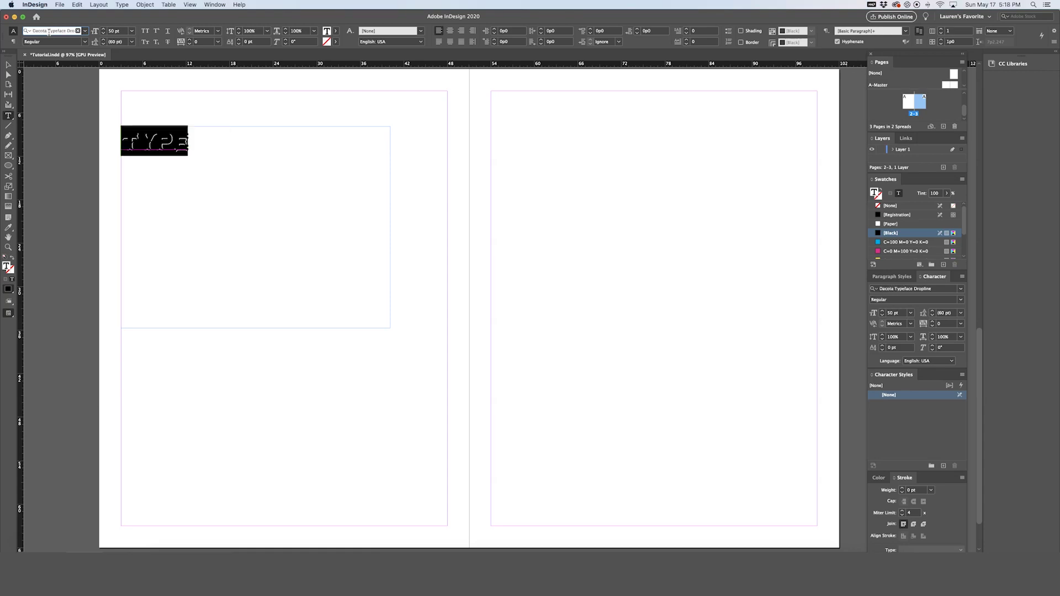
key(Down)
key(Down)
key(Down)
key(Down)
key(Down)
key(Down)
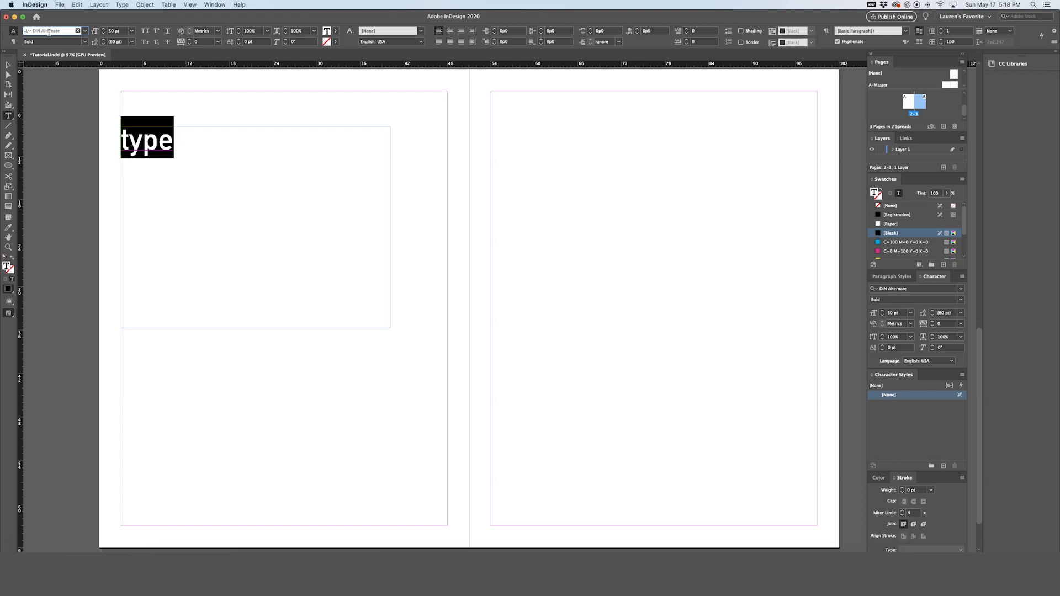
key(Down)
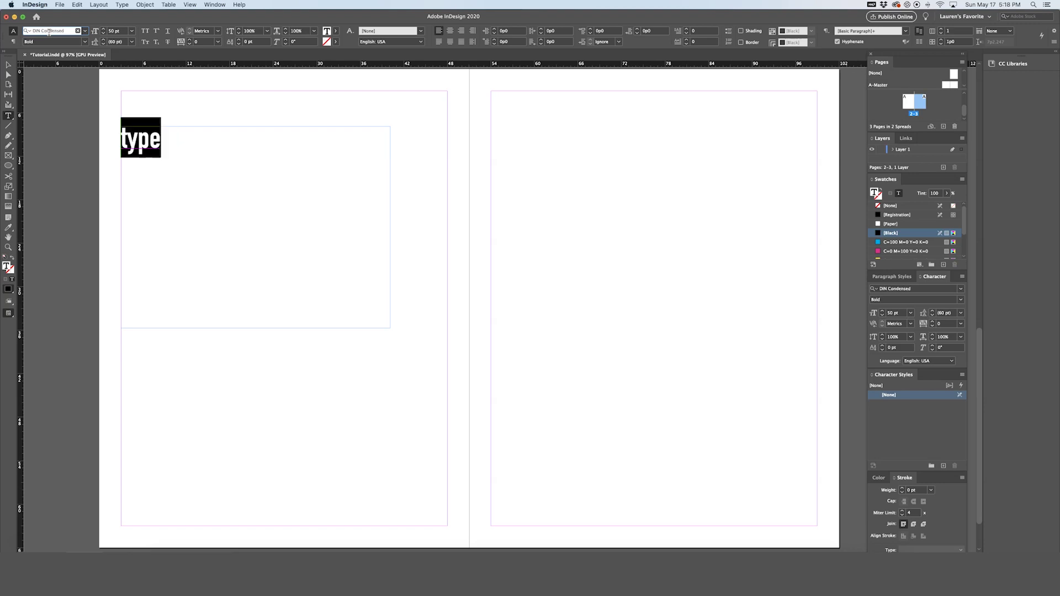
click(8, 65)
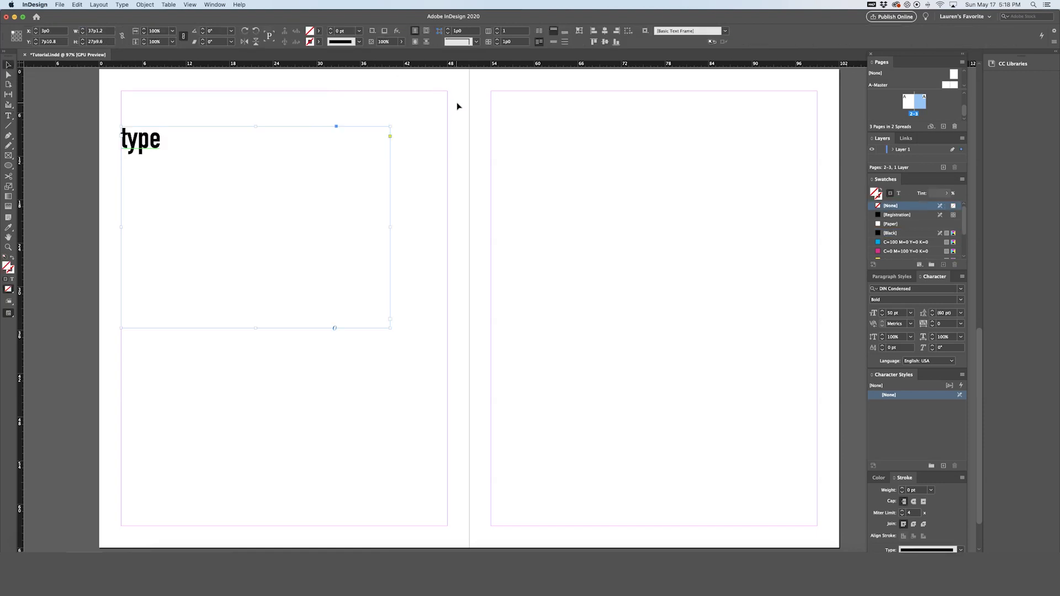
click(493, 121)
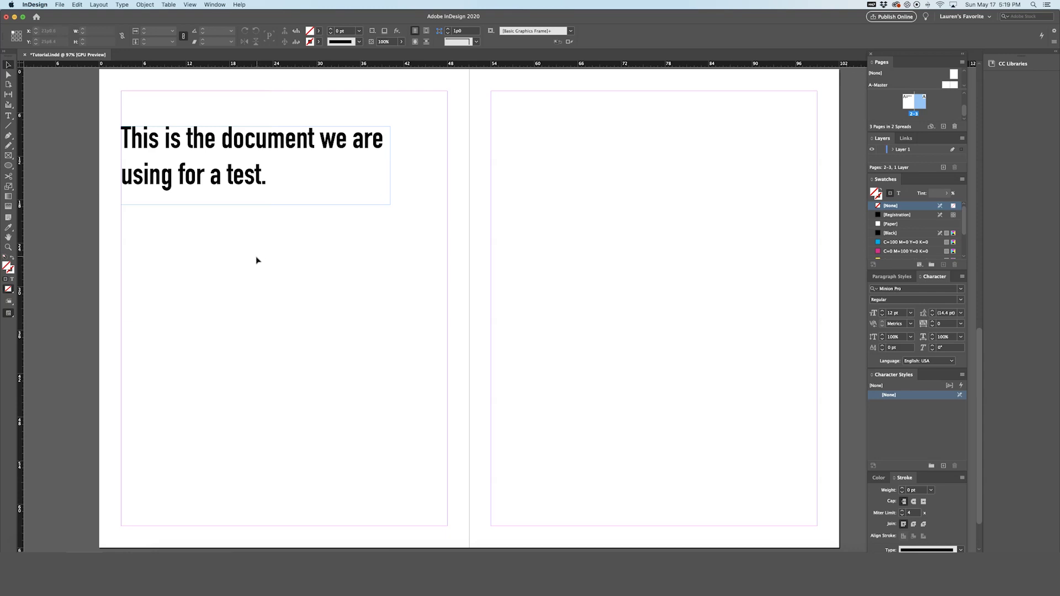
Step: Select all of the text "This is the document we are using for a test." and display the document's paragraph styles
double_click(280, 178)
drag(272, 180, 101, 120)
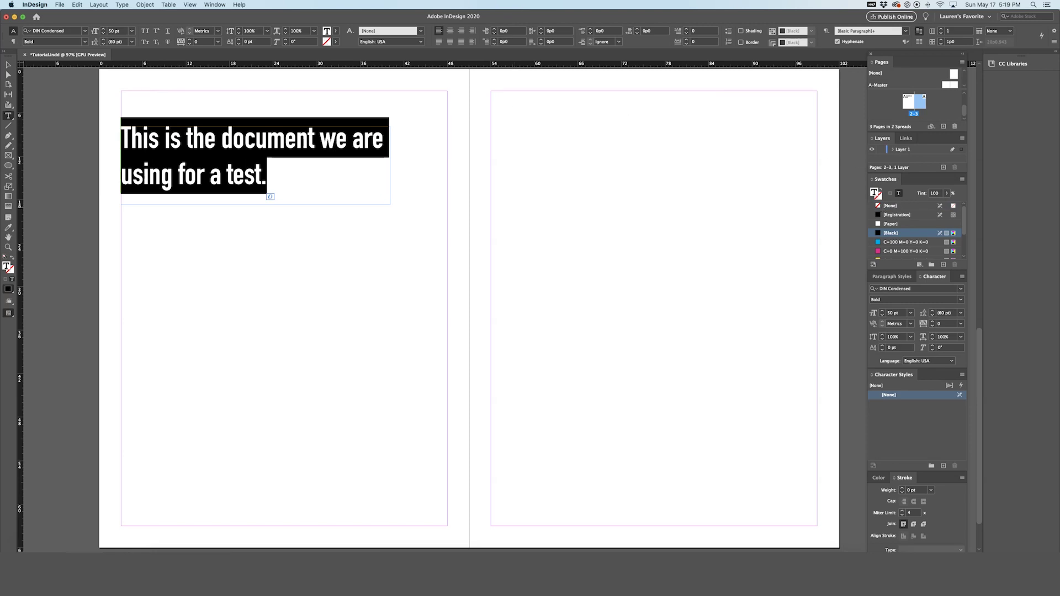
click(214, 4)
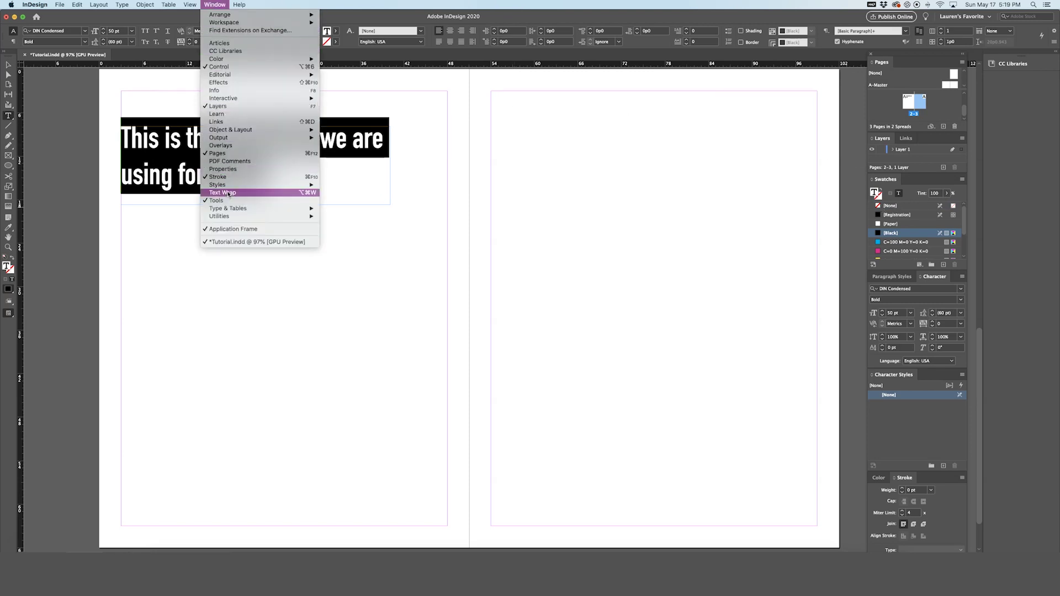
mouse_move(232, 185)
click(367, 209)
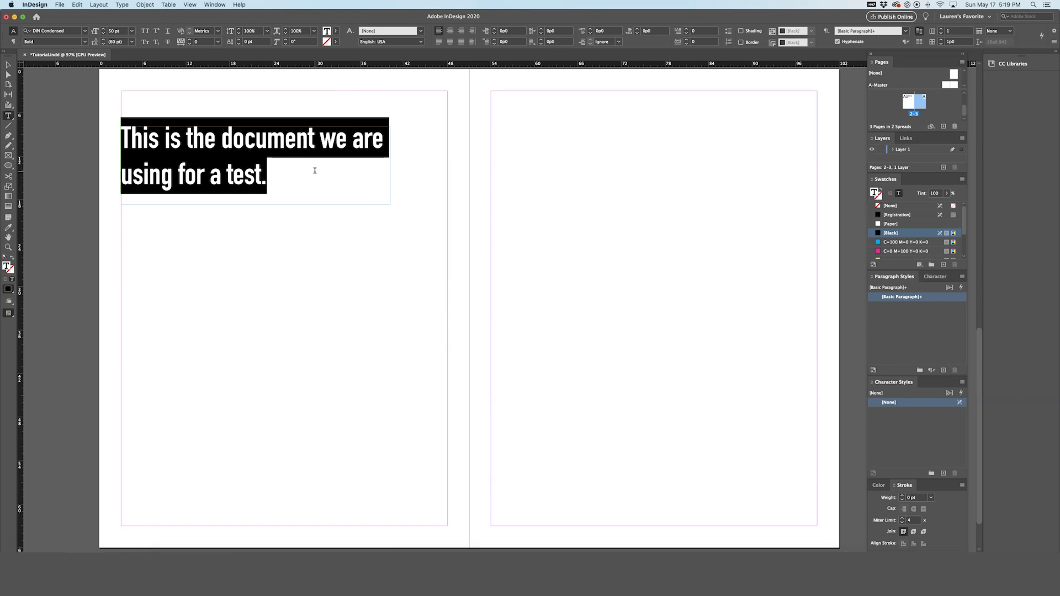
Step: Create a new paragraph style from the selected text and name it "Headline"
click(944, 373)
click(900, 309)
double_click(899, 310)
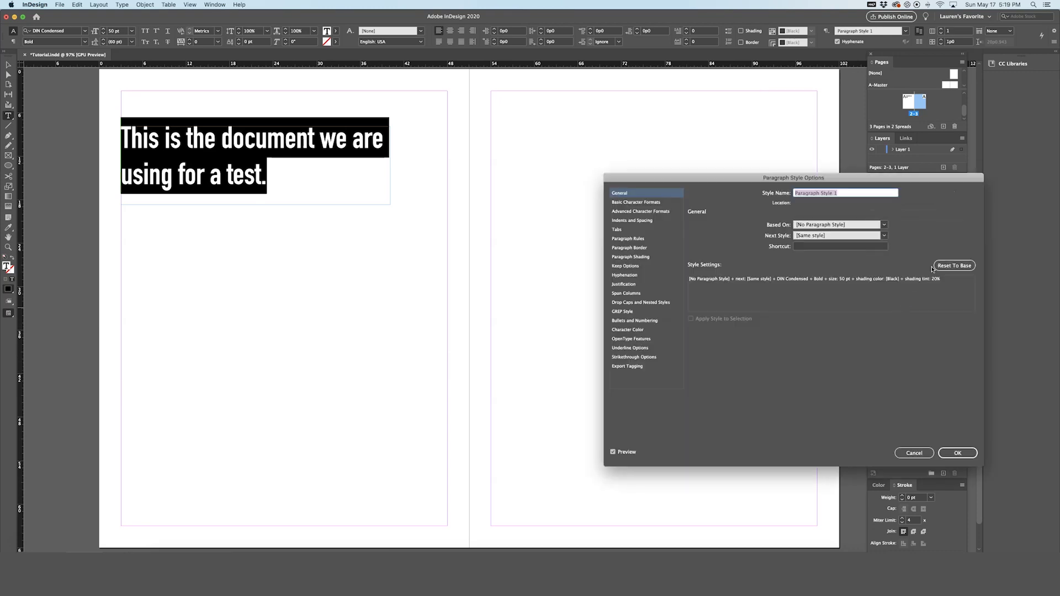
text(Hea)
Step: Set the Headline paragraph style's font size to 54 pt
click(635, 202)
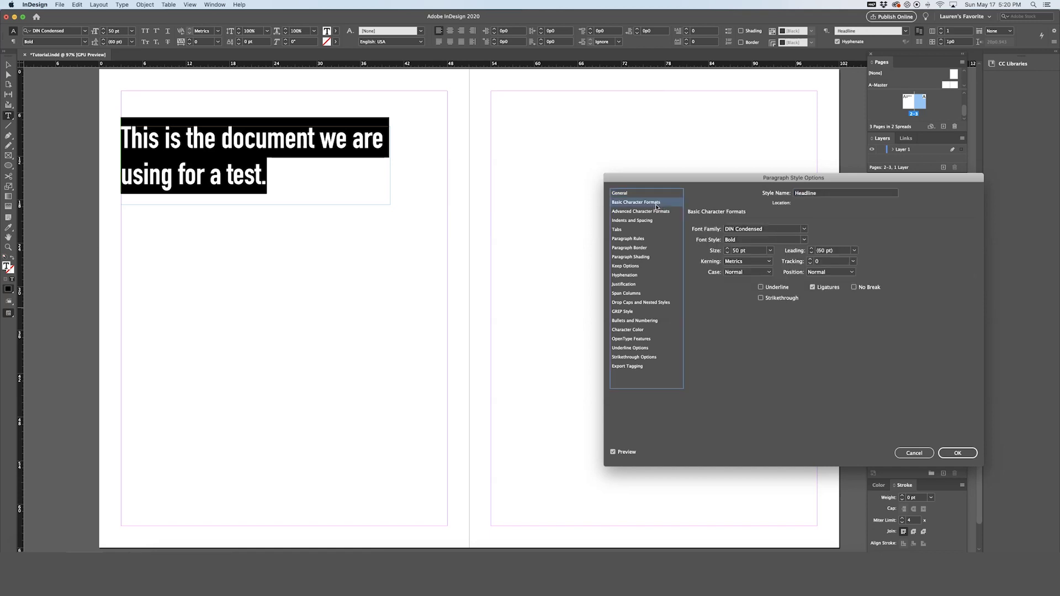
click(728, 249)
click(727, 248)
click(728, 248)
click(727, 249)
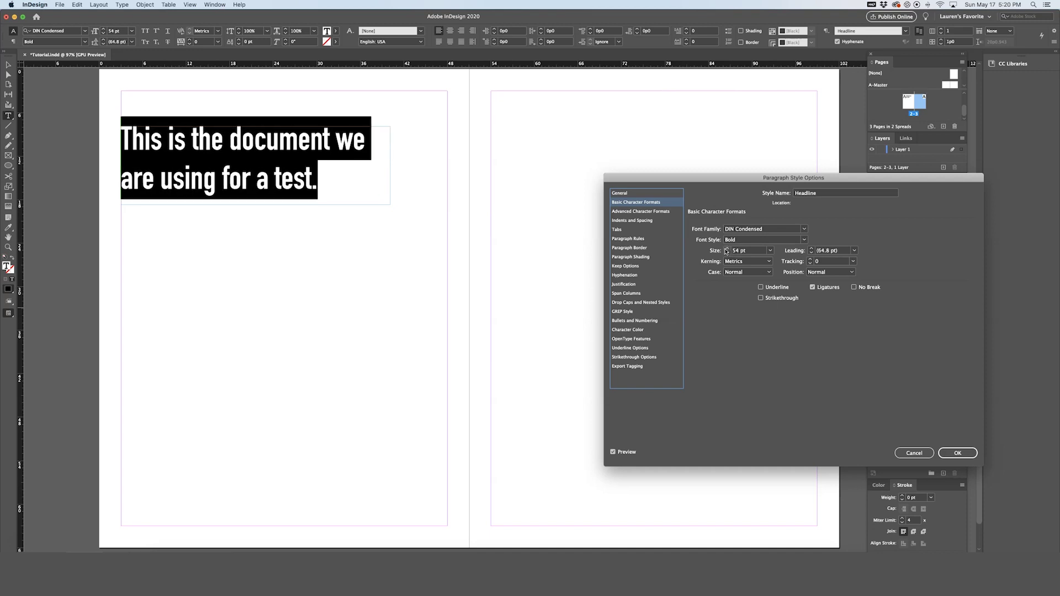
Step: Try Center and Right alignment for the Headline style, and return the alignment to Left
click(649, 223)
click(745, 229)
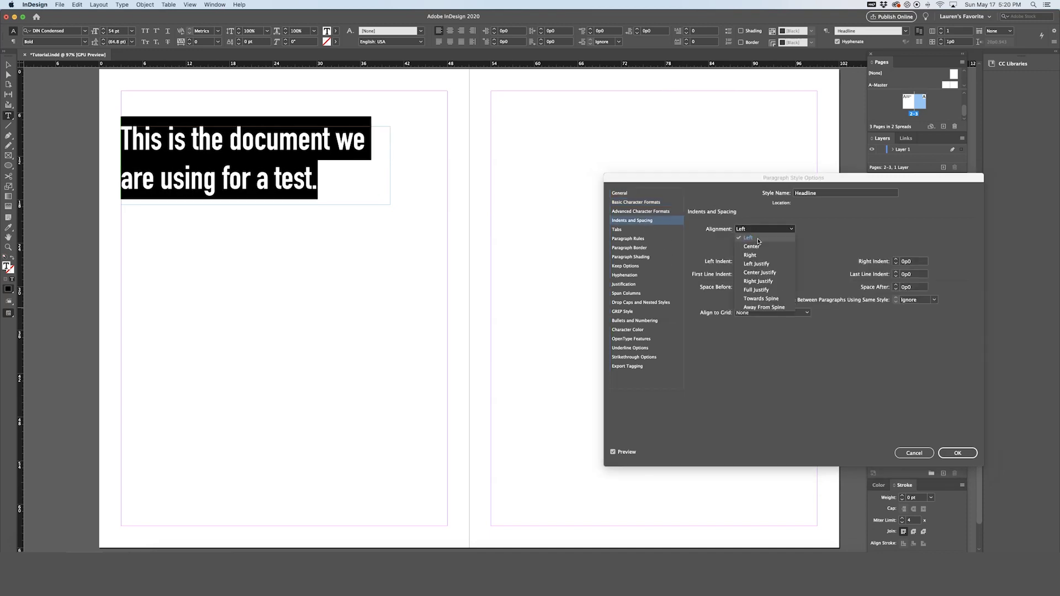
click(756, 243)
click(764, 230)
click(745, 255)
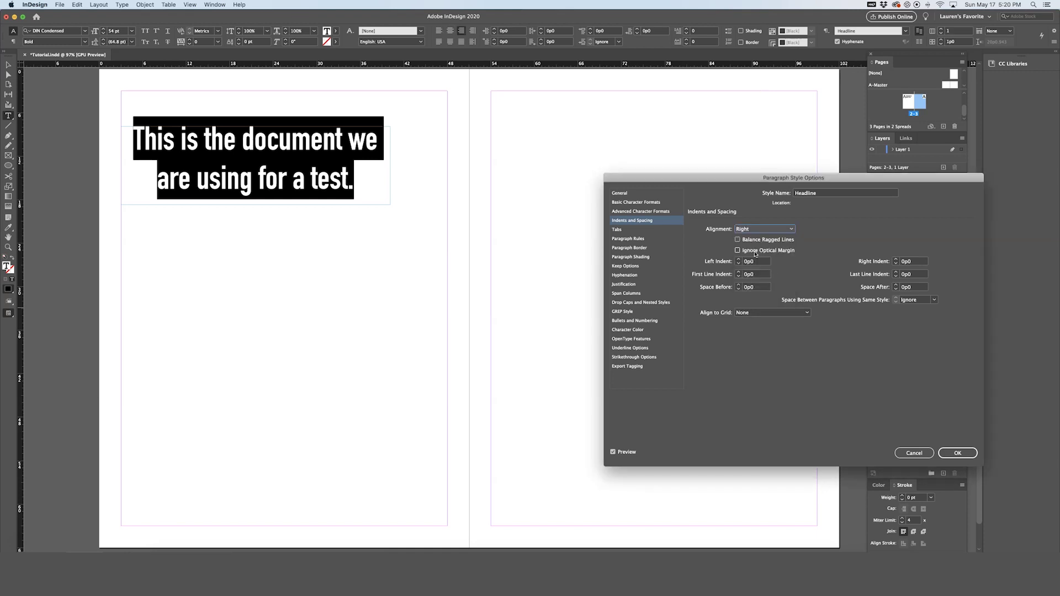
click(764, 229)
click(739, 243)
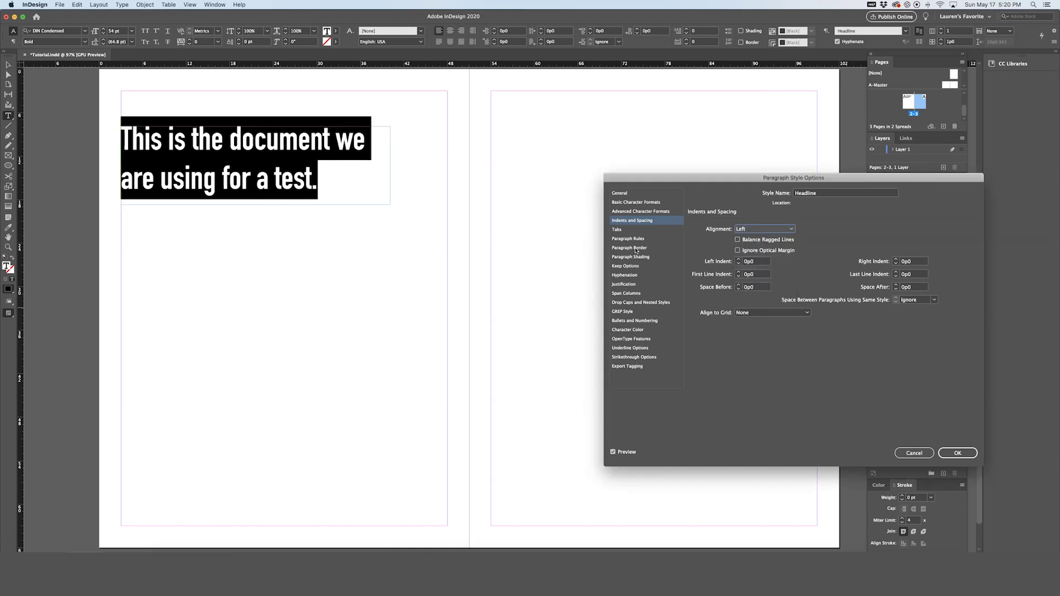
Step: Try the cyan swatch C=100 M=0 Y=0 K=0 as the Headline style's character color, and return it to [Black]
click(628, 330)
click(753, 267)
click(753, 246)
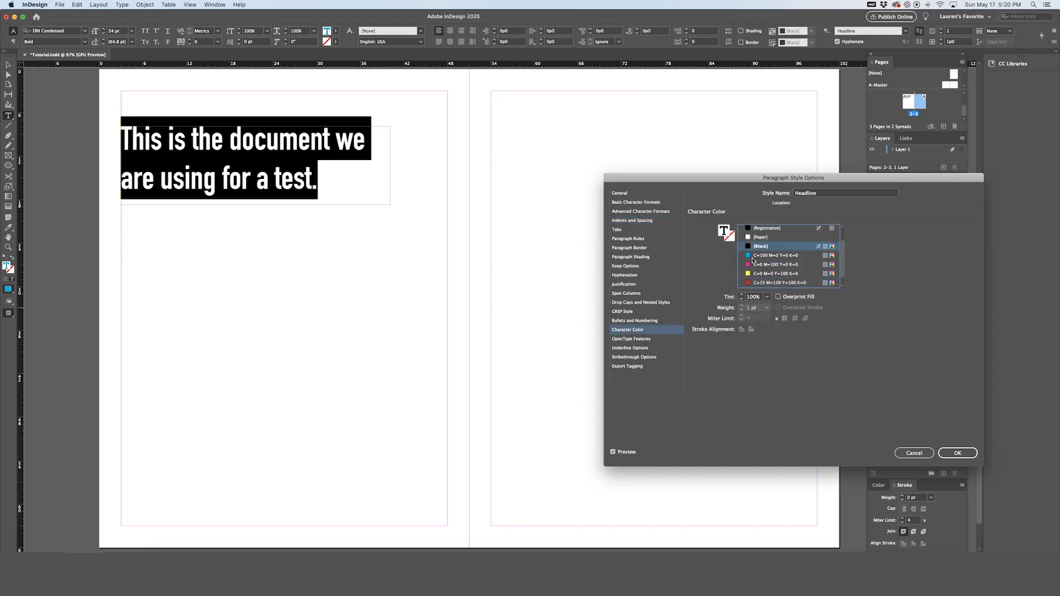
Step: Compare the text with the Headline style's preview off and on, leave it on, and save the style settings
click(613, 453)
click(613, 453)
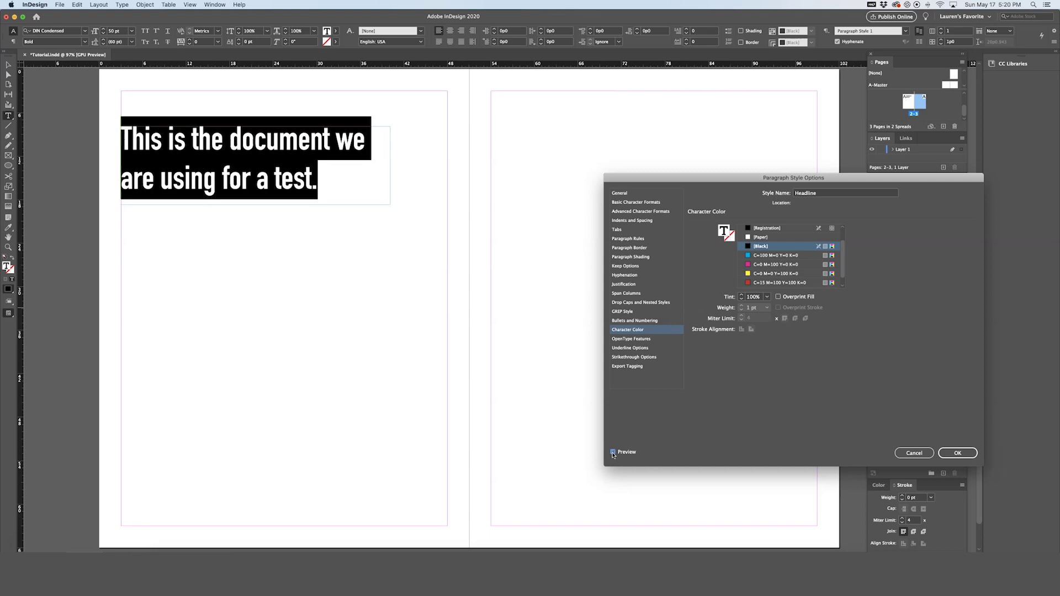
click(613, 452)
click(613, 452)
click(613, 452)
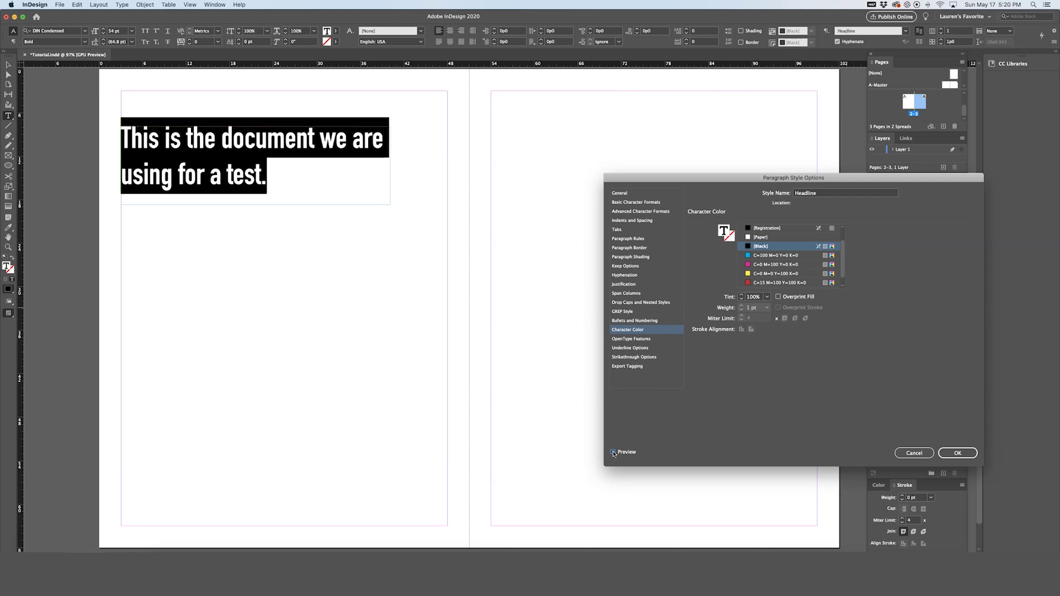
click(613, 452)
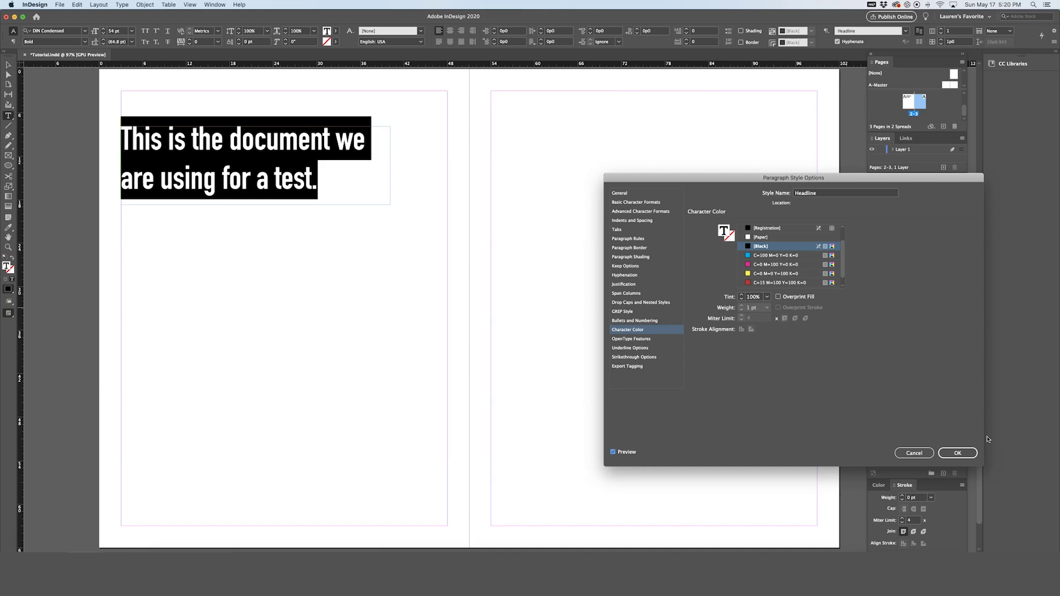
click(960, 453)
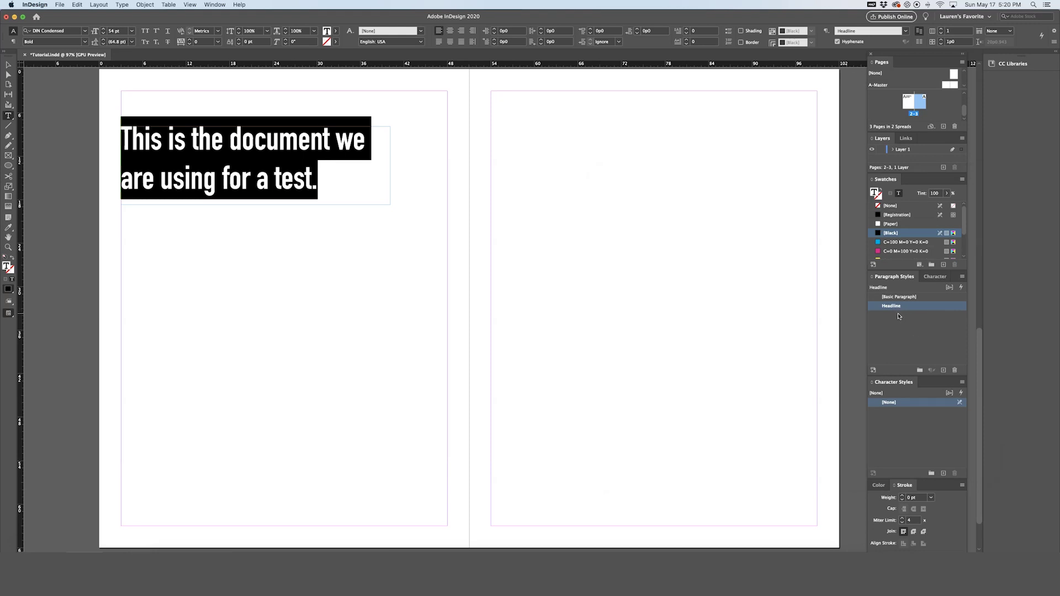
Step: Deselect the headline, draw a wide text frame near the left page's lower margin, and enter "Real Design" in it
key(Escape)
key(super+shift+a)
key(t)
drag(121, 394, 408, 496)
text(Real Desig)
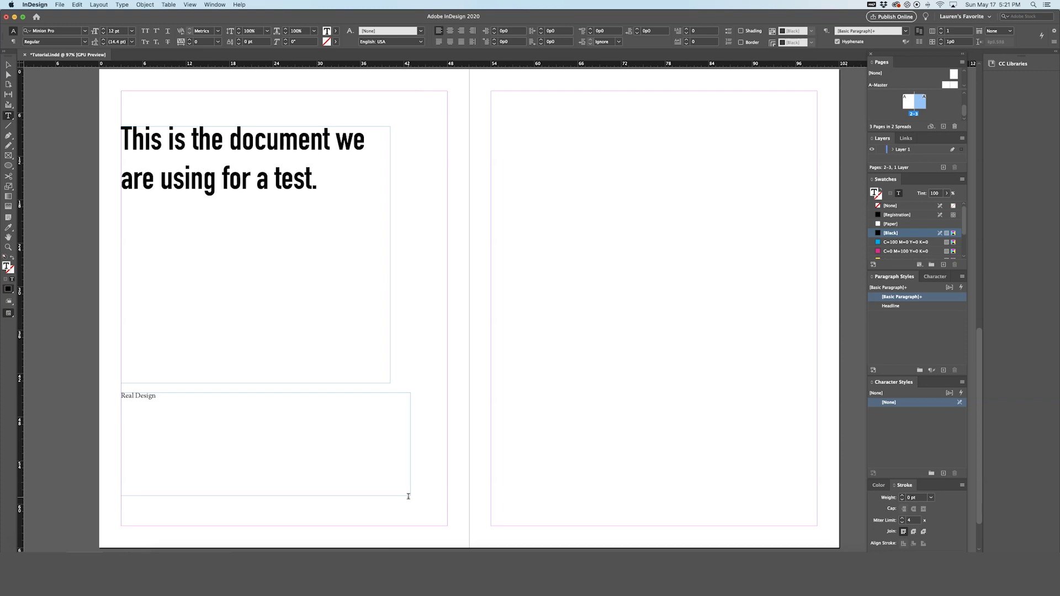
Step: Apply the Headline paragraph style to the text "Real Design" and deselect its frame
drag(197, 397, 110, 398)
click(895, 307)
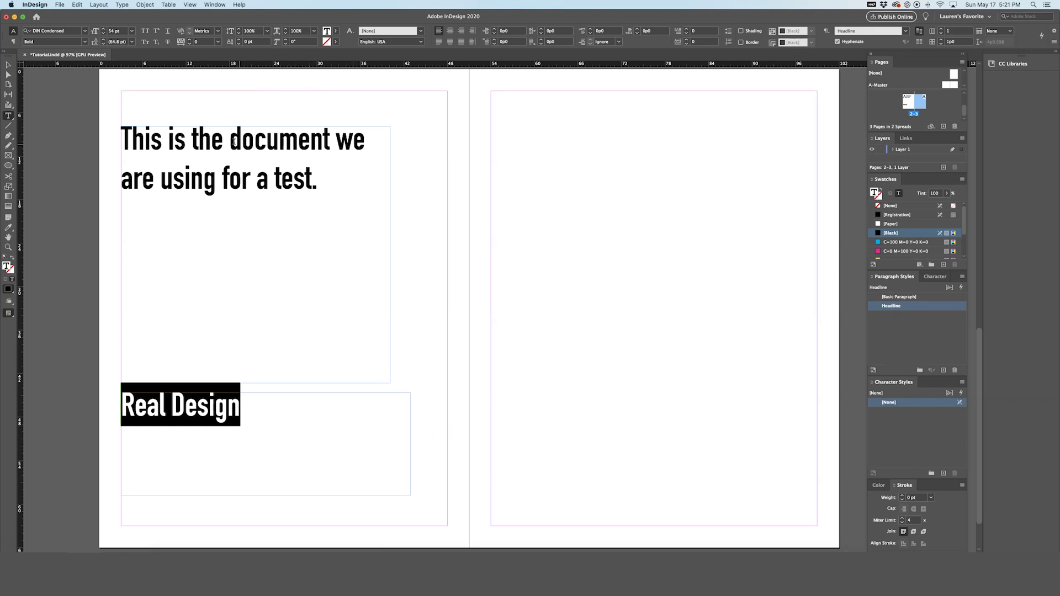
key(Escape)
click(508, 223)
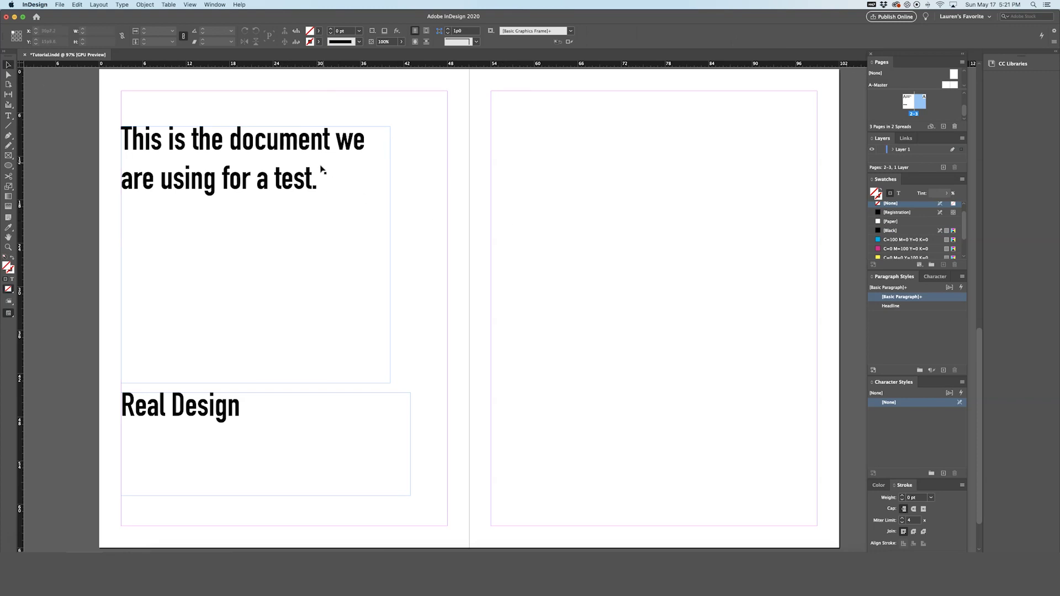
Step: Color the word "test." at the end of the headline with the magenta swatch C=0 M=100 Y=0 K=0
double_click(275, 192)
drag(275, 182, 318, 182)
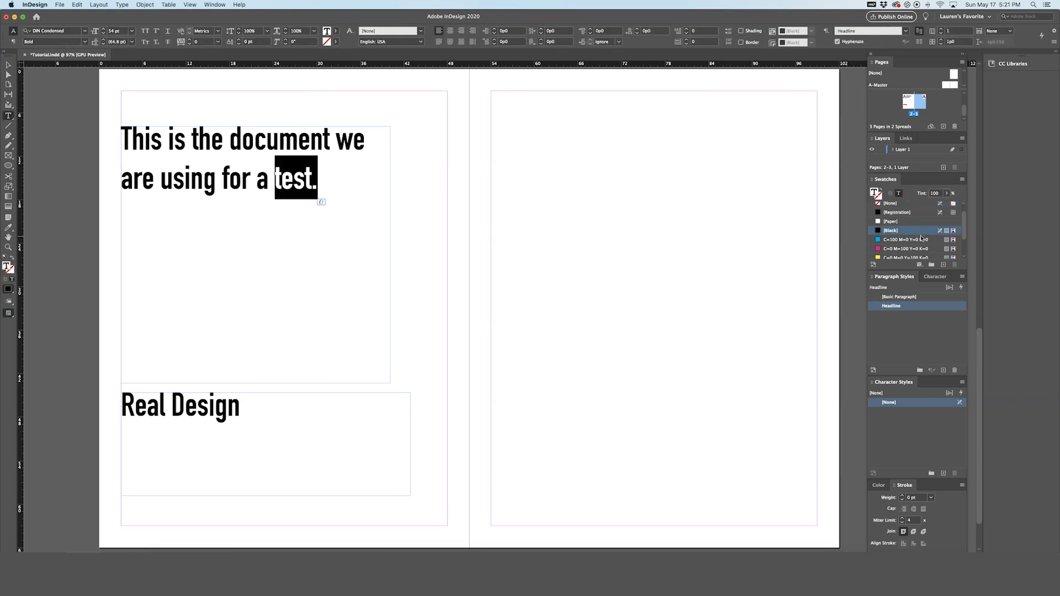
click(906, 250)
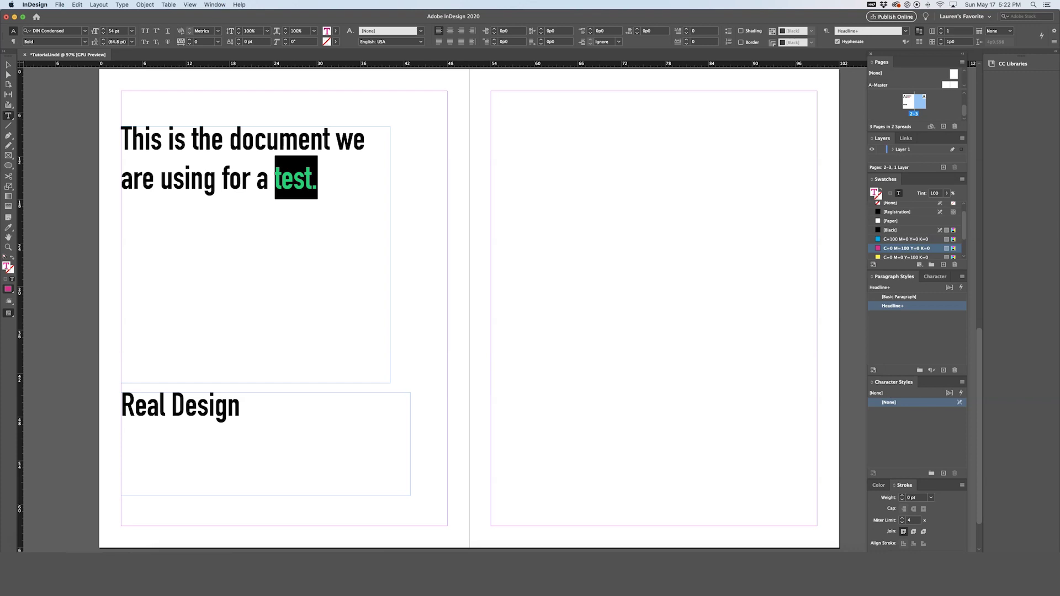
Step: Create a new character style from the magenta word "test." and name it "Pink Type"
click(217, 5)
mouse_move(309, 185)
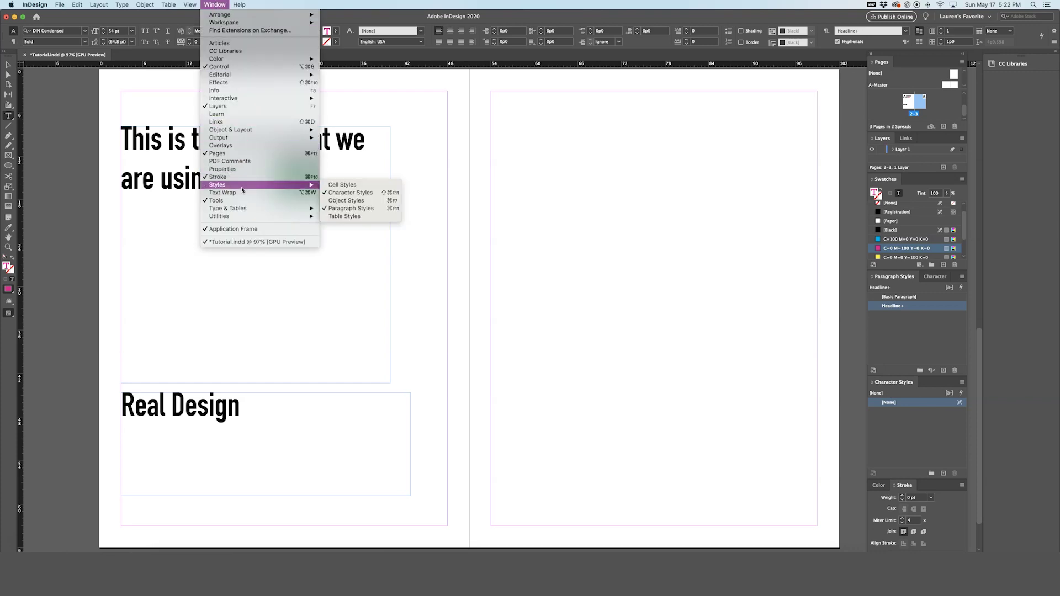
click(923, 429)
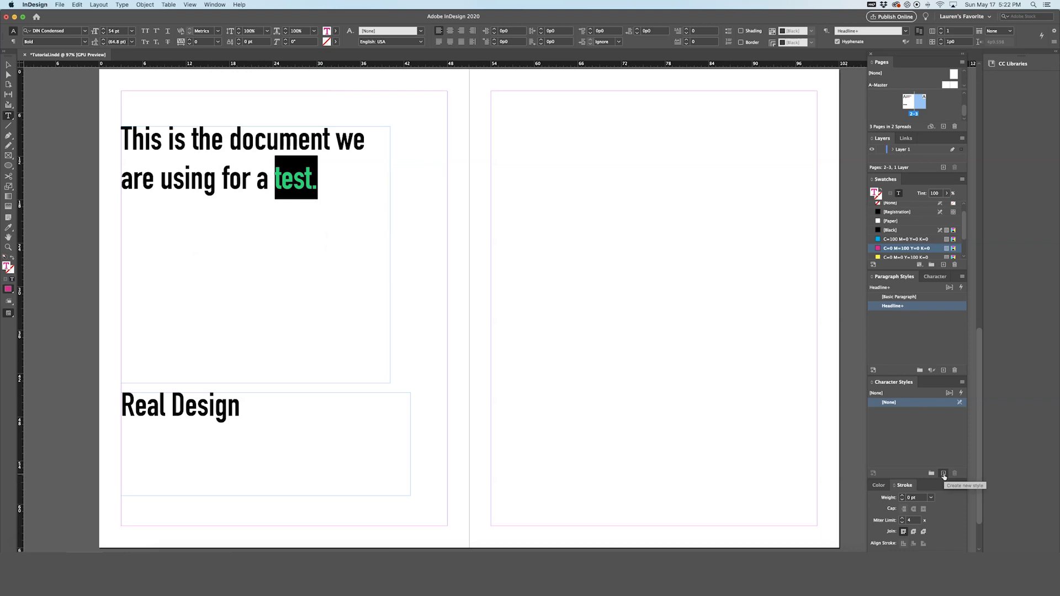
click(943, 474)
double_click(897, 413)
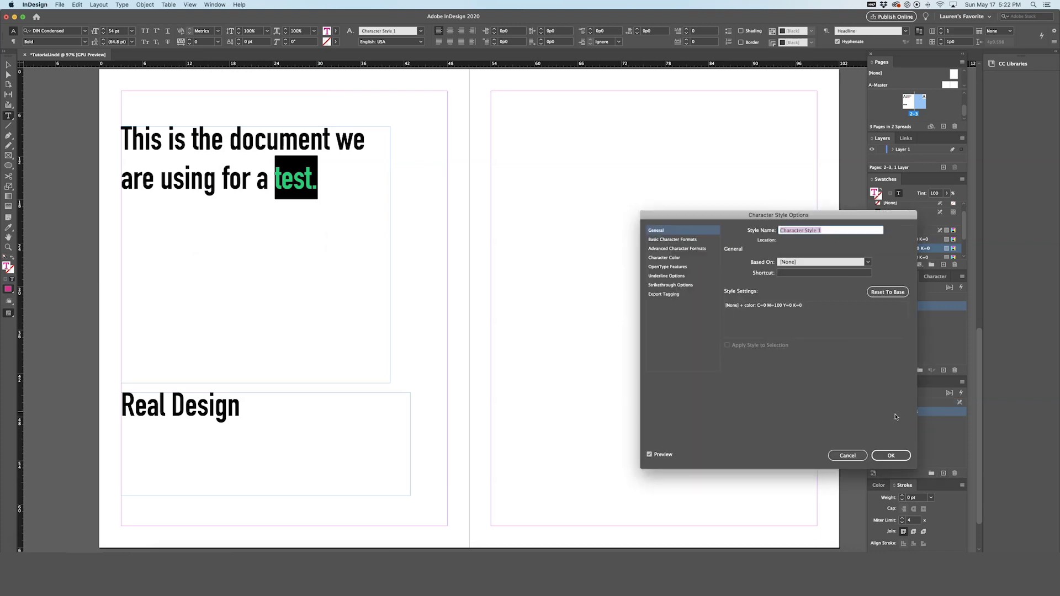
text(Pink Type)
Step: Review the Pink Type style's basic character formats, character color and underline options, and save the style
click(685, 240)
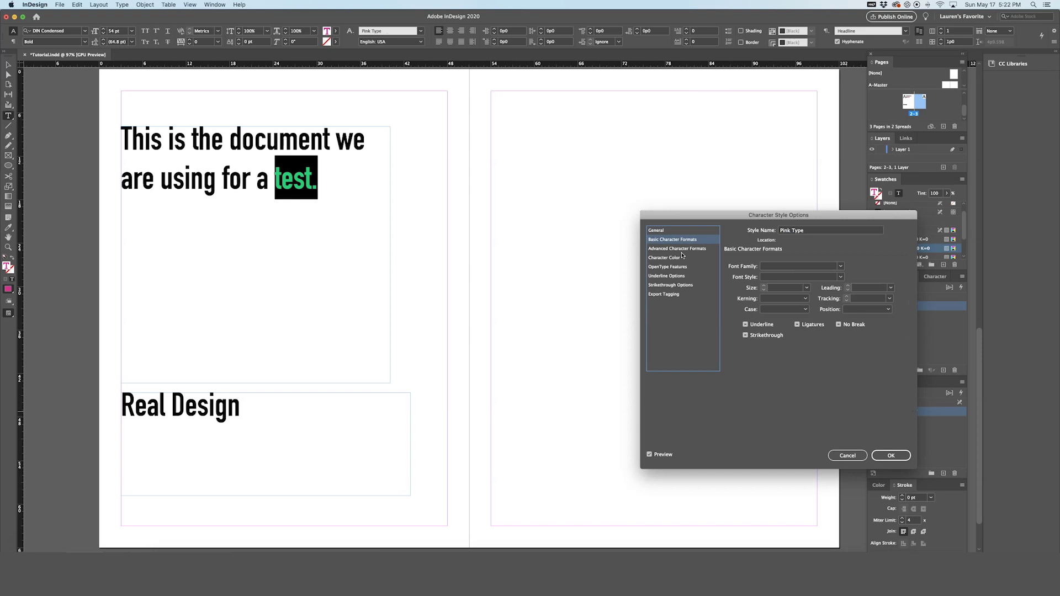
click(681, 257)
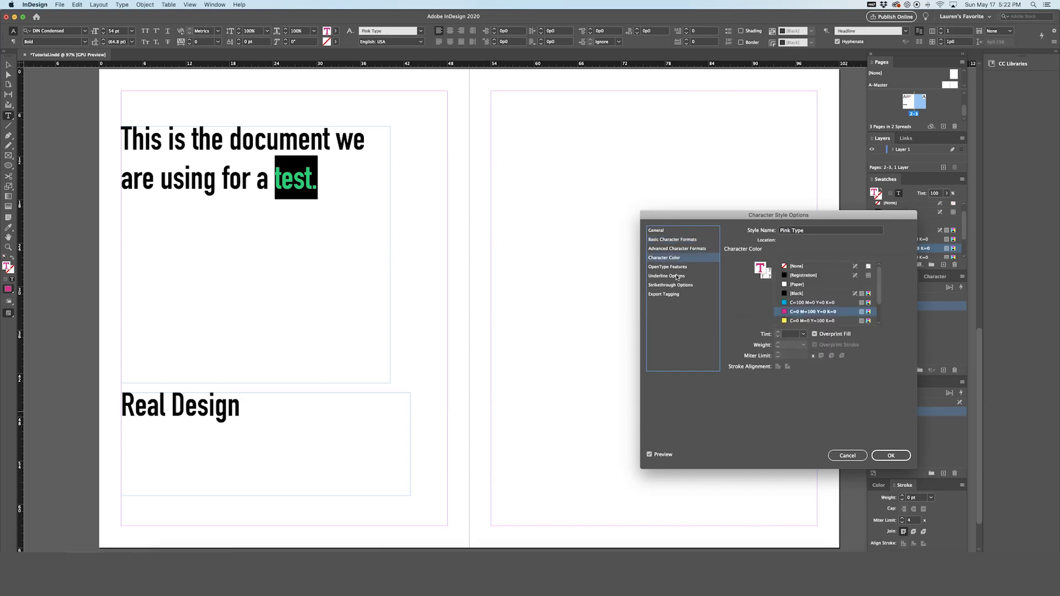
click(678, 278)
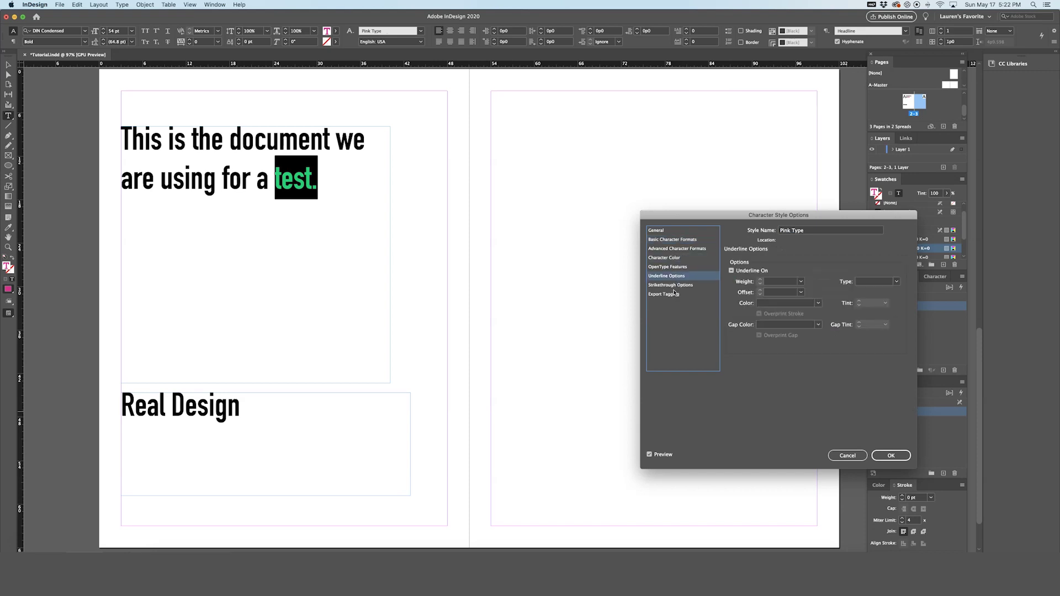
click(650, 455)
click(649, 455)
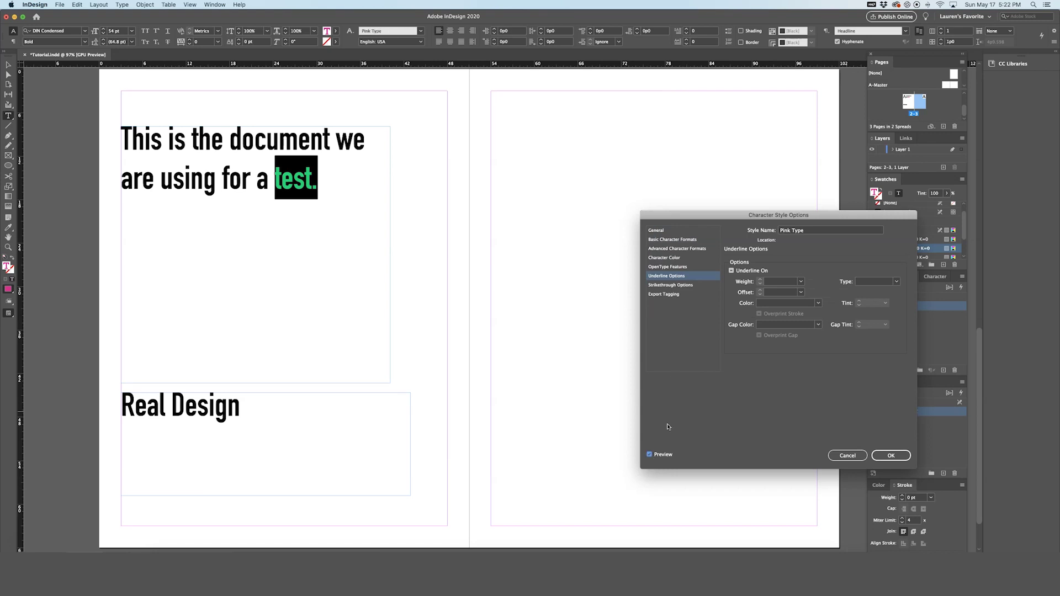
click(676, 231)
click(885, 457)
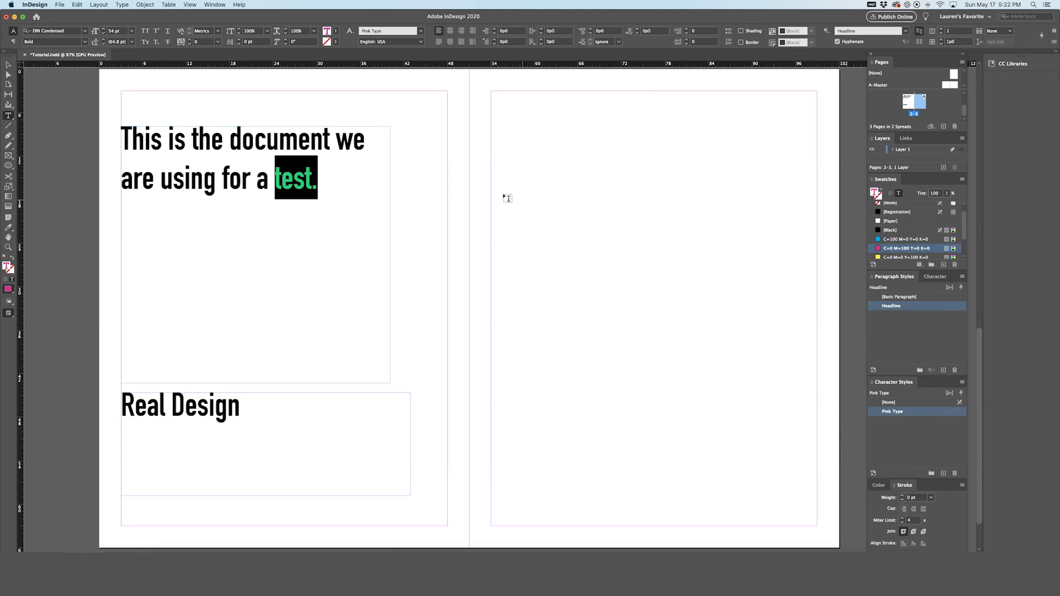
Step: Apply the Pink Type character style to the word "Design" and deselect everything
click(324, 142)
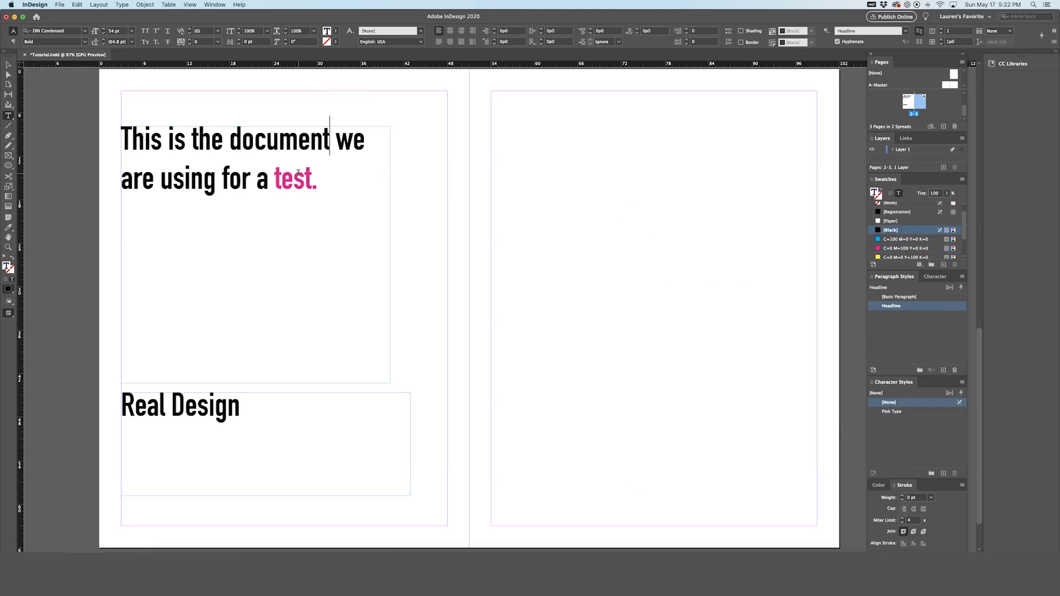
drag(172, 407, 250, 407)
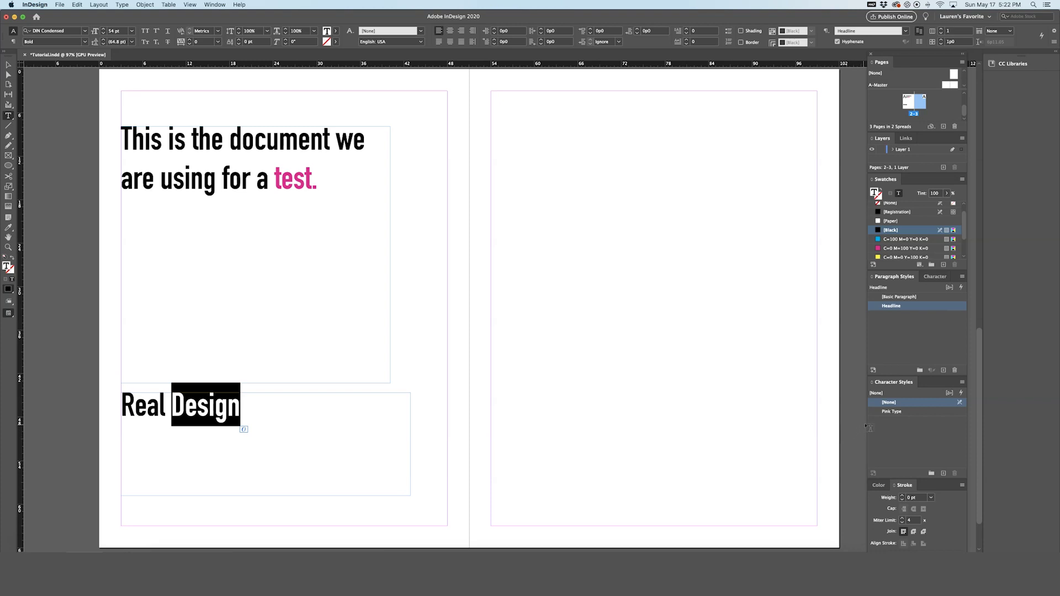
click(890, 413)
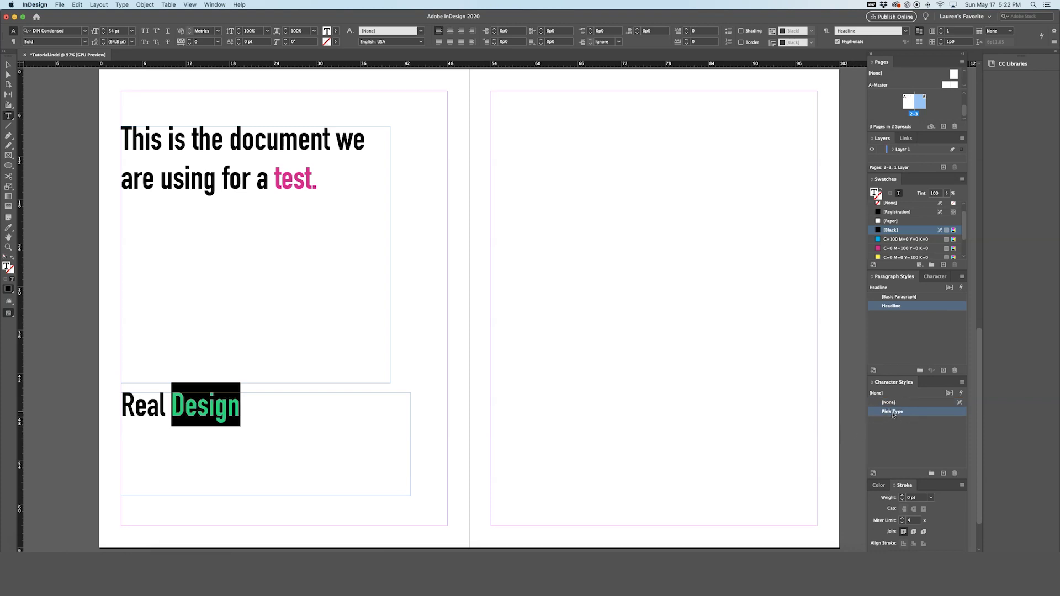
key(super+shift+a)
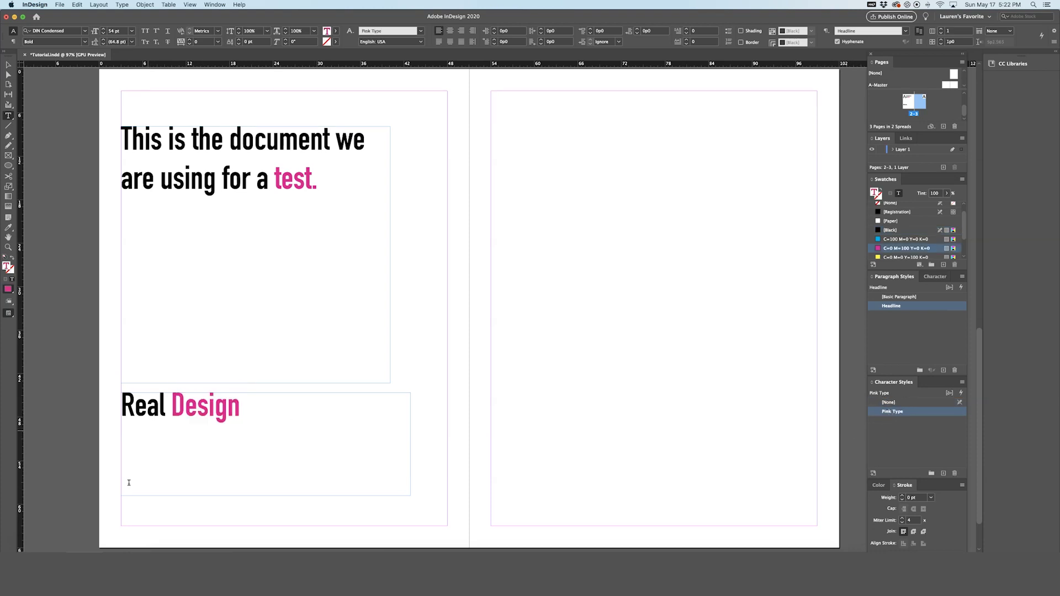
click(8, 64)
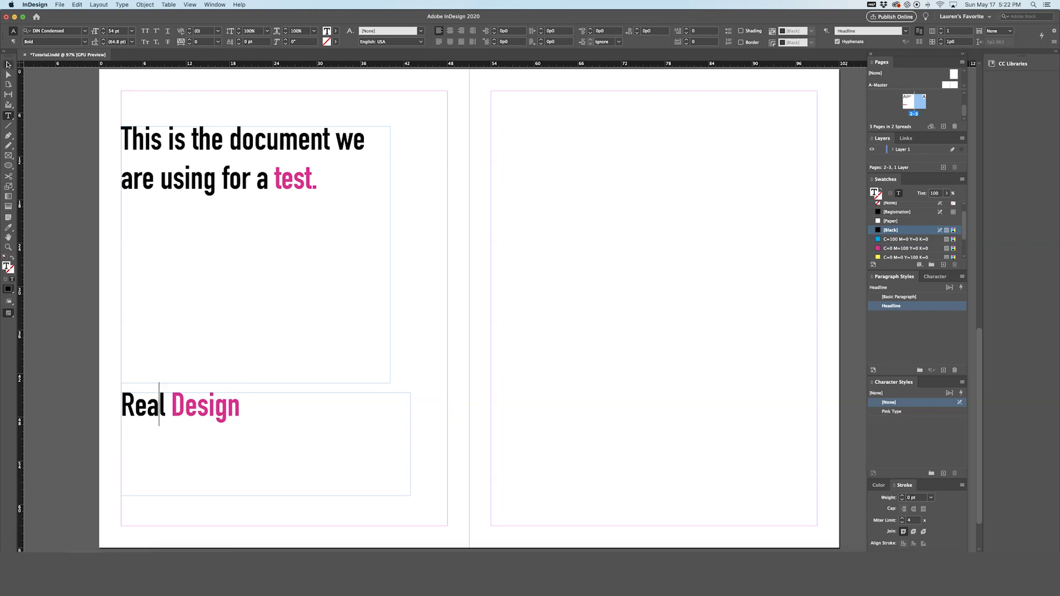
click(502, 260)
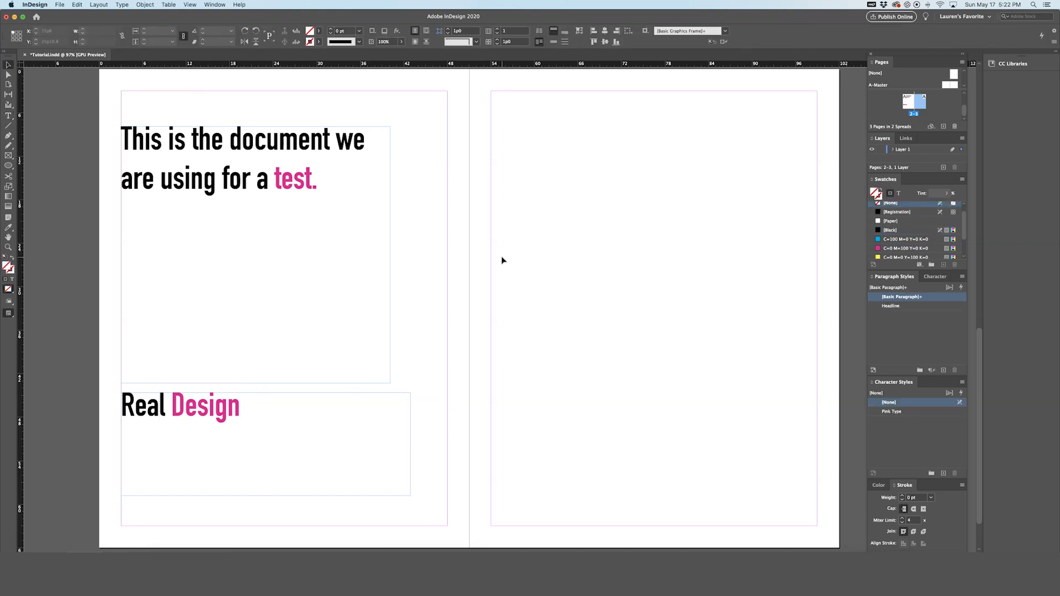
Step: Edit the Headline paragraph style, trying EB Garamond and settling on Futura (OTF) as its font family
double_click(891, 307)
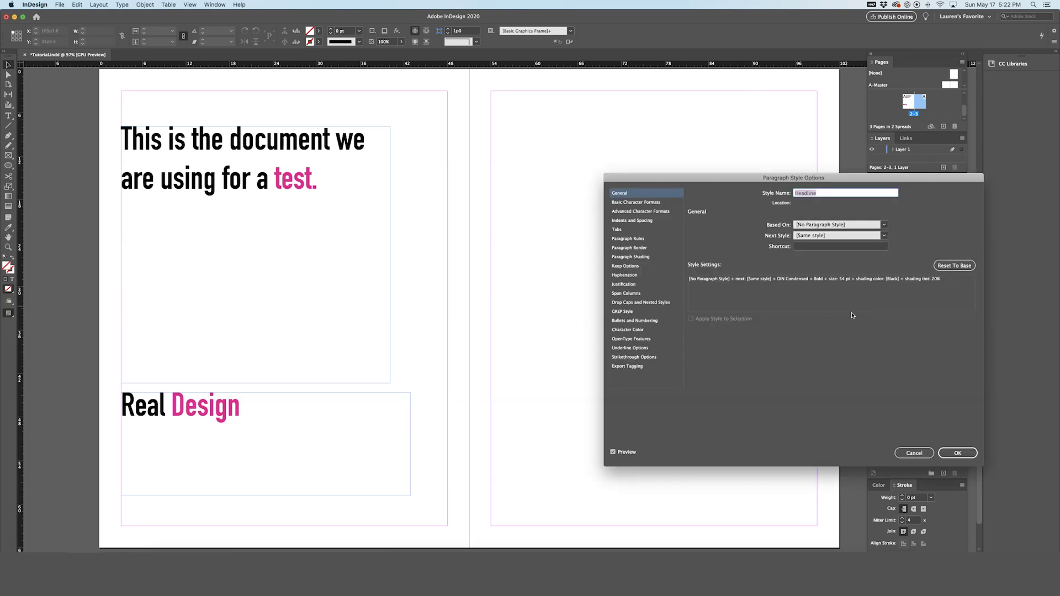
click(627, 203)
click(805, 229)
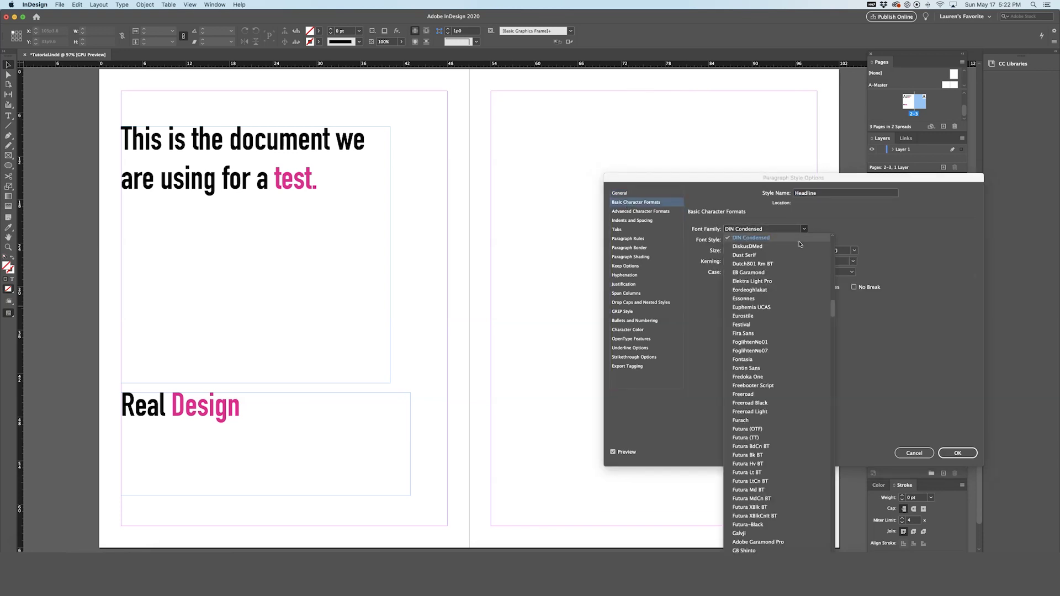
click(777, 273)
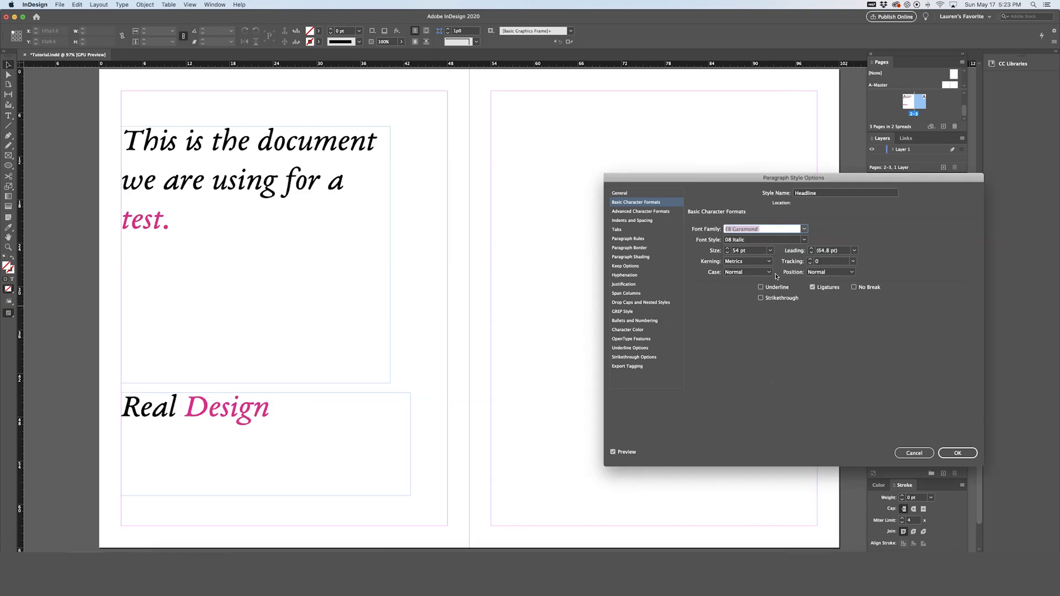
click(805, 229)
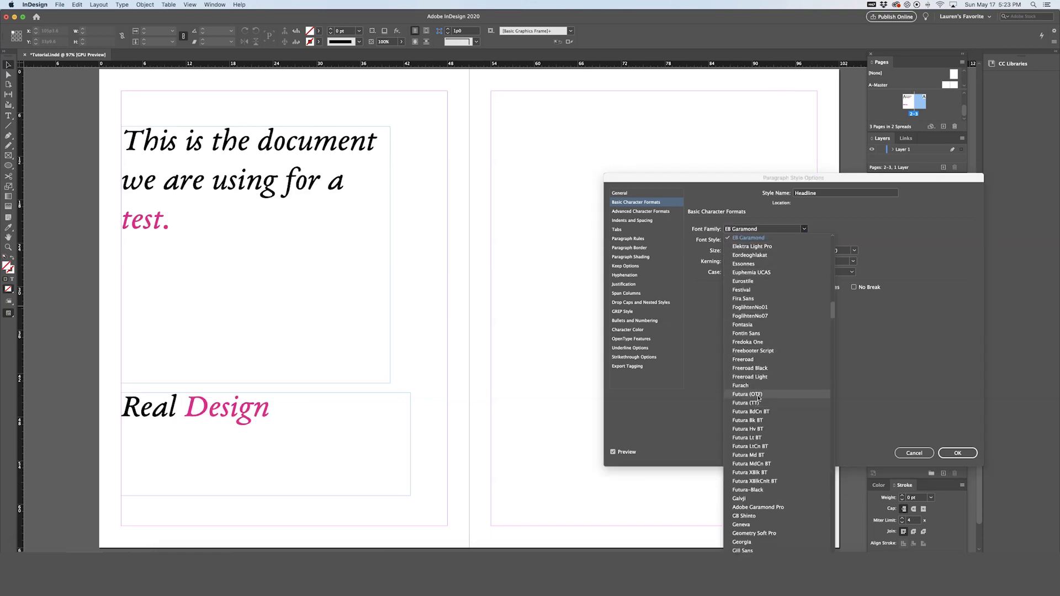
click(759, 398)
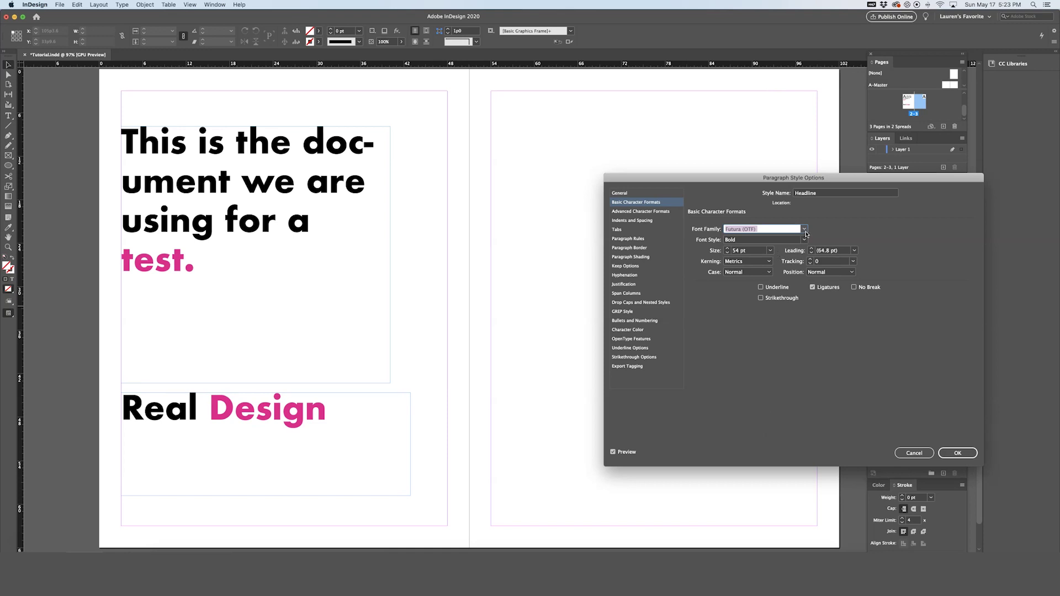
Step: Turn off hyphenation in the Headline paragraph style, review its general settings and save the changes
click(614, 276)
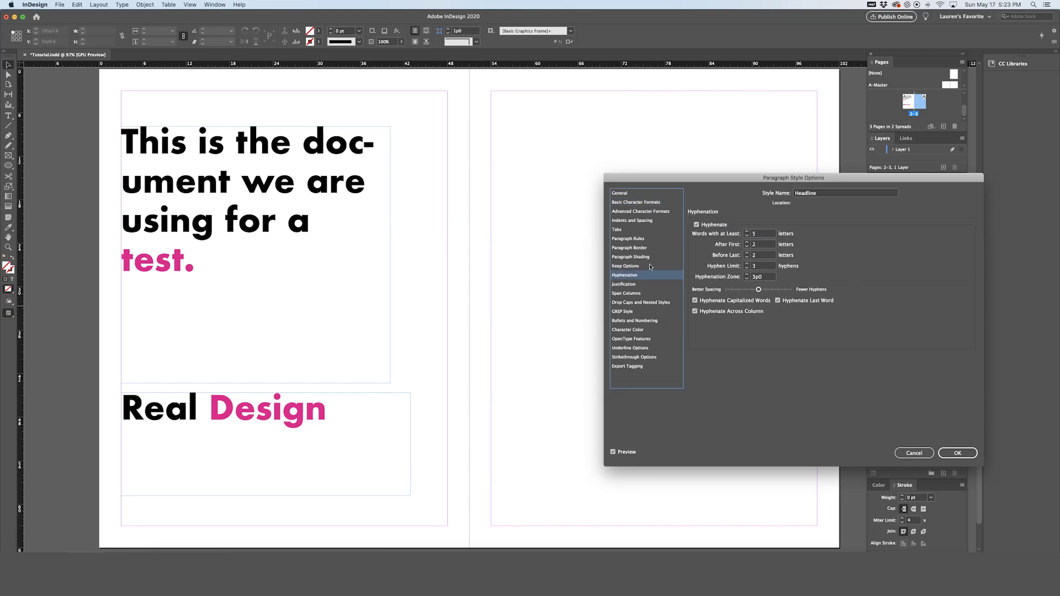
click(697, 226)
click(665, 195)
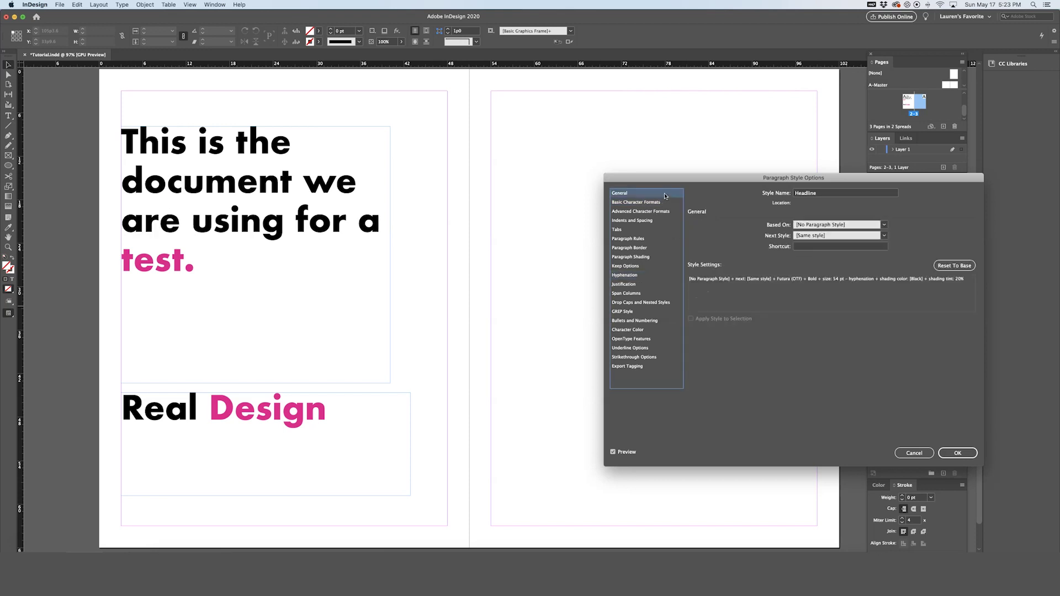
click(957, 453)
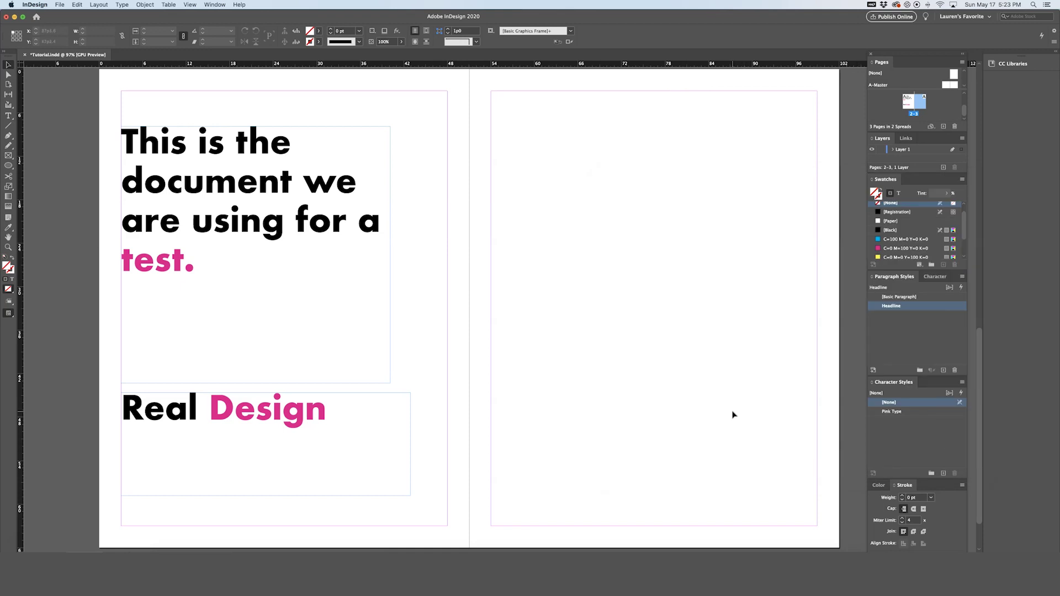
Step: Change the Pink Type character style's color to C=100 M=0 Y=0 K=0 and rename the style "Blue Type"
double_click(890, 412)
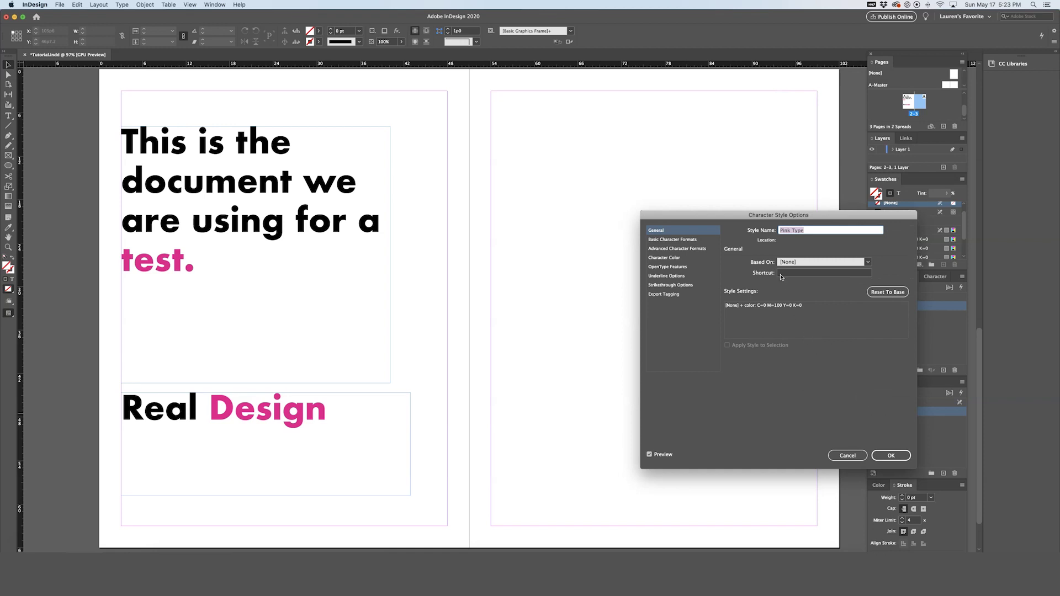
click(694, 257)
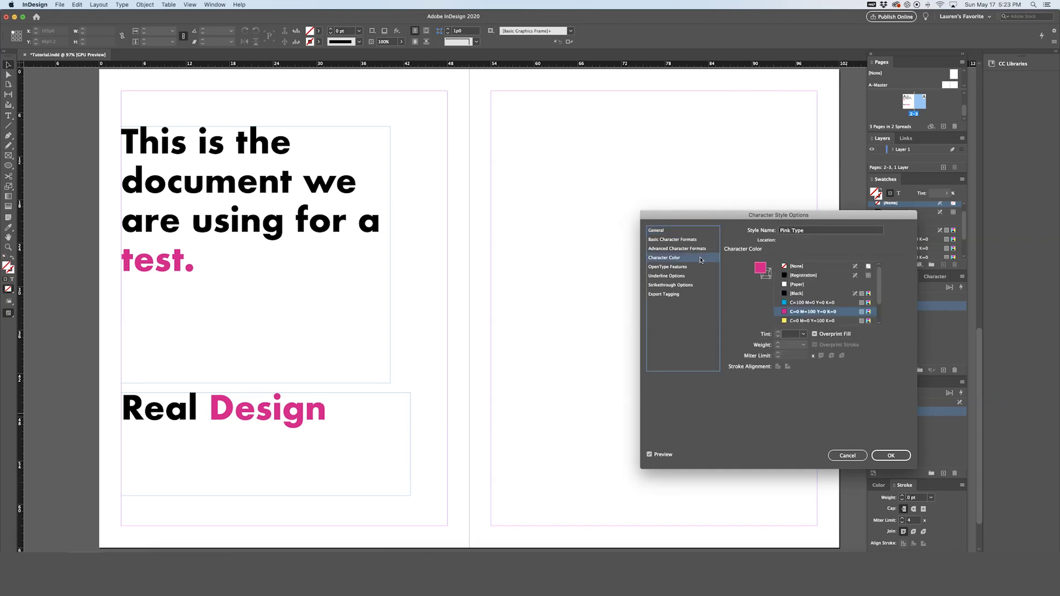
click(827, 303)
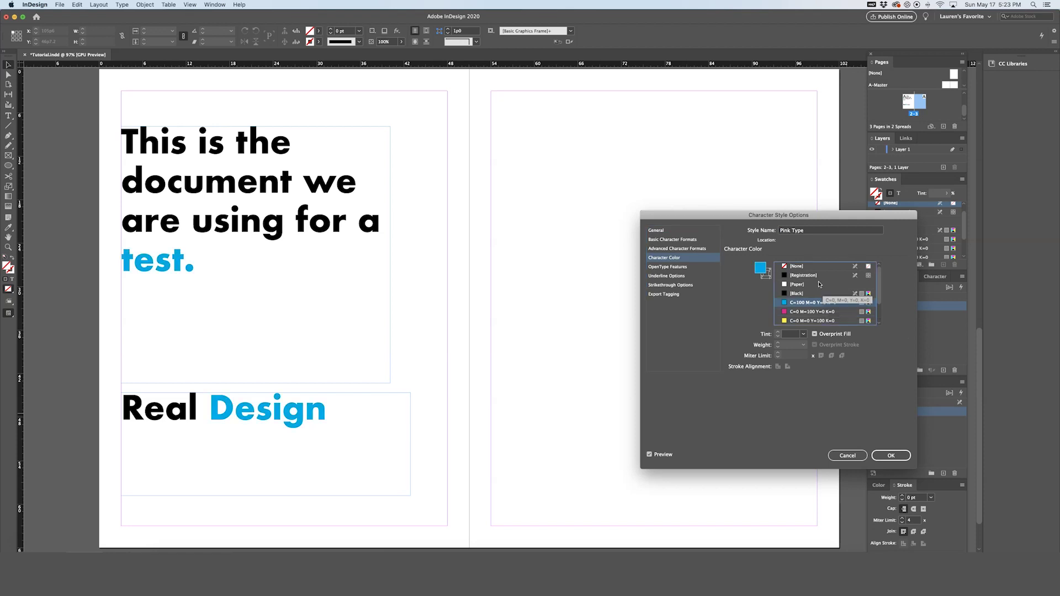
drag(791, 231, 776, 232)
text(Blue)
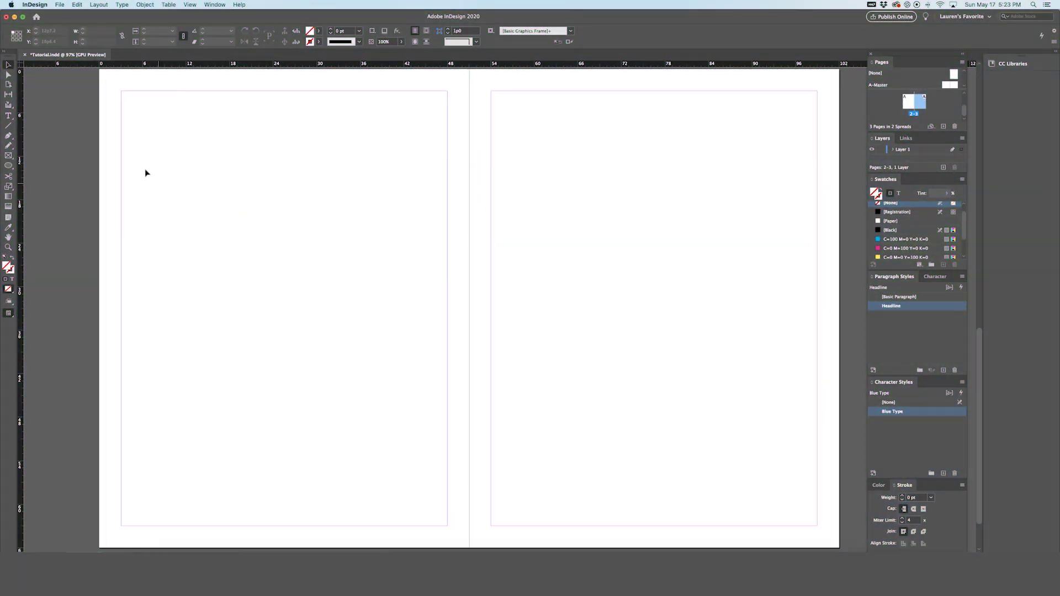
Step: Show the Object Styles panel and place it over the right page, beside the docked panels
click(214, 4)
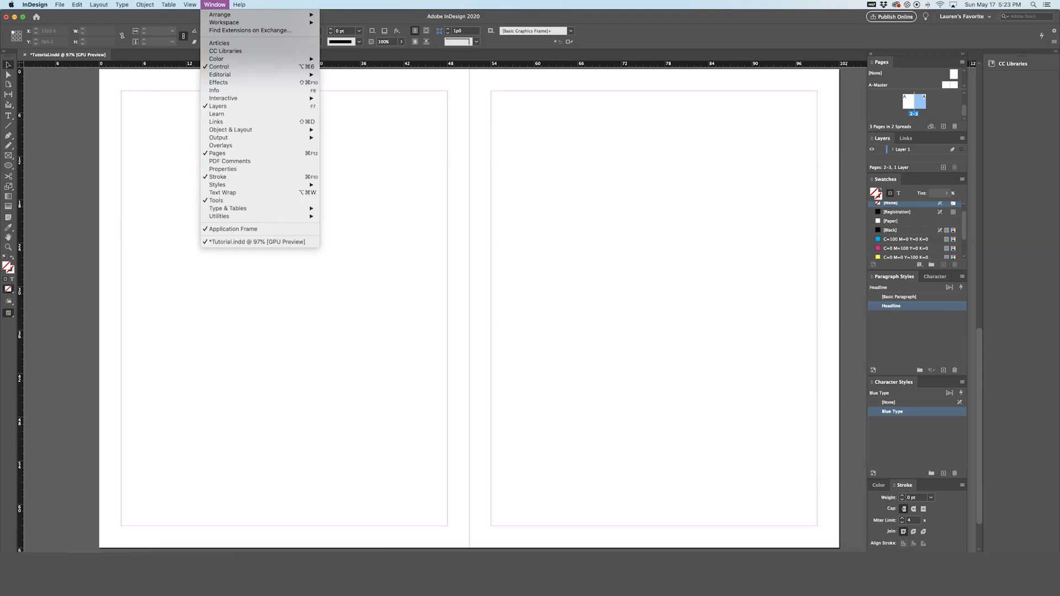
mouse_move(254, 184)
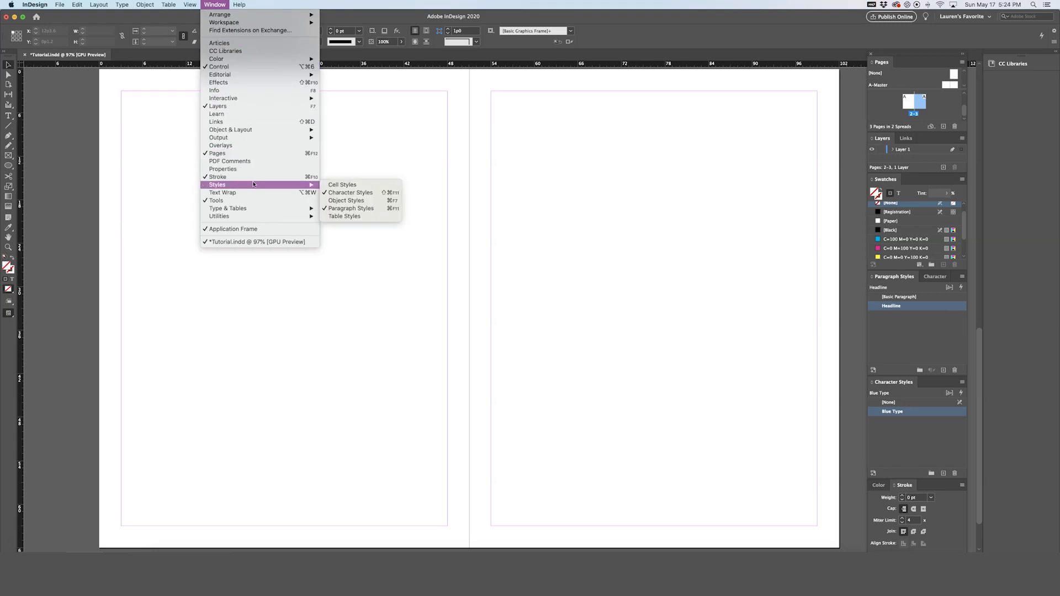
click(356, 201)
drag(325, 171, 805, 239)
Step: Draw a rectangle frame about 45p0 by 35p1 across the left page's upper margin area and give it the [None] object style
click(8, 156)
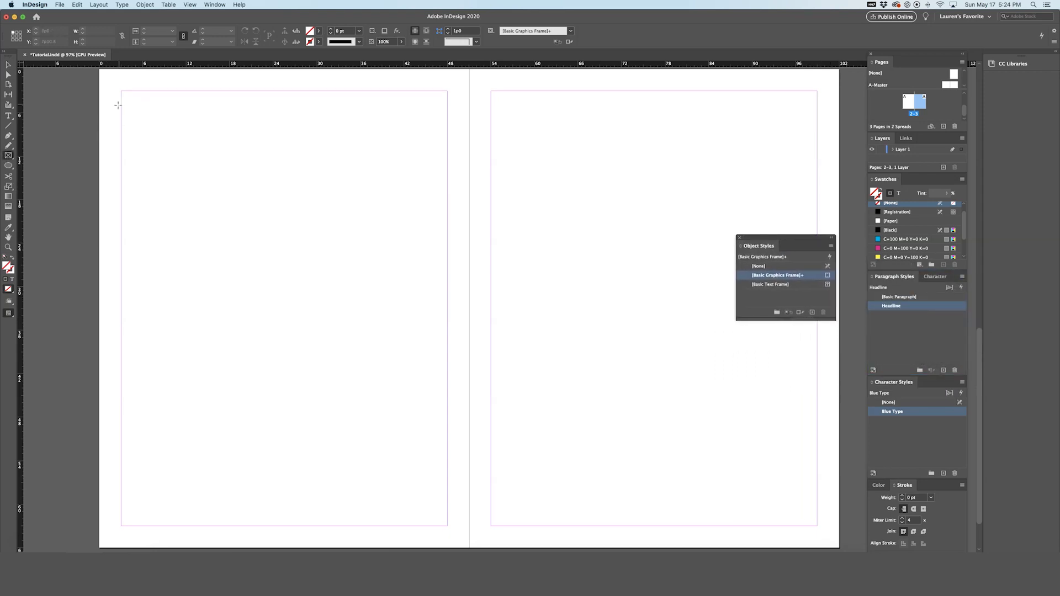
drag(121, 92, 448, 345)
click(759, 266)
key(v)
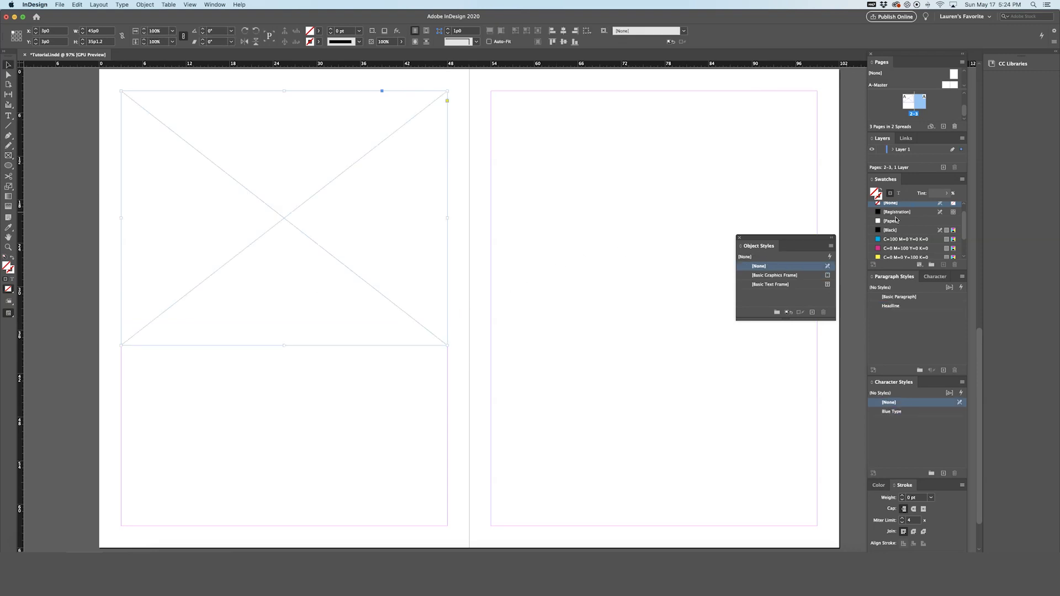
Step: Fill the frame with the red C=15 M=100 Y=100 swatch and add a drop shadow with about 12% opacity
drag(966, 226, 966, 236)
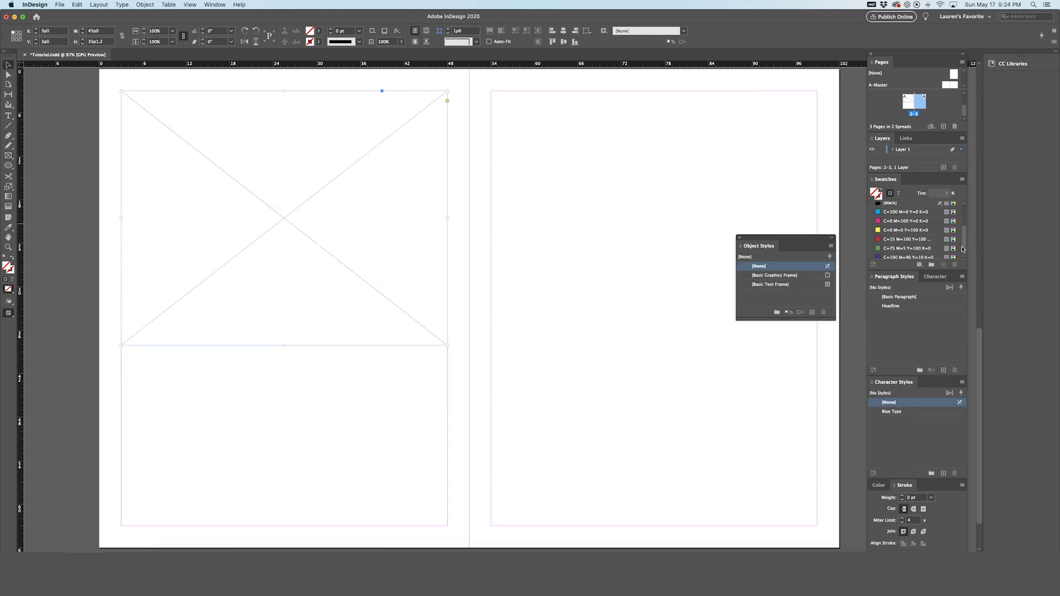
click(920, 238)
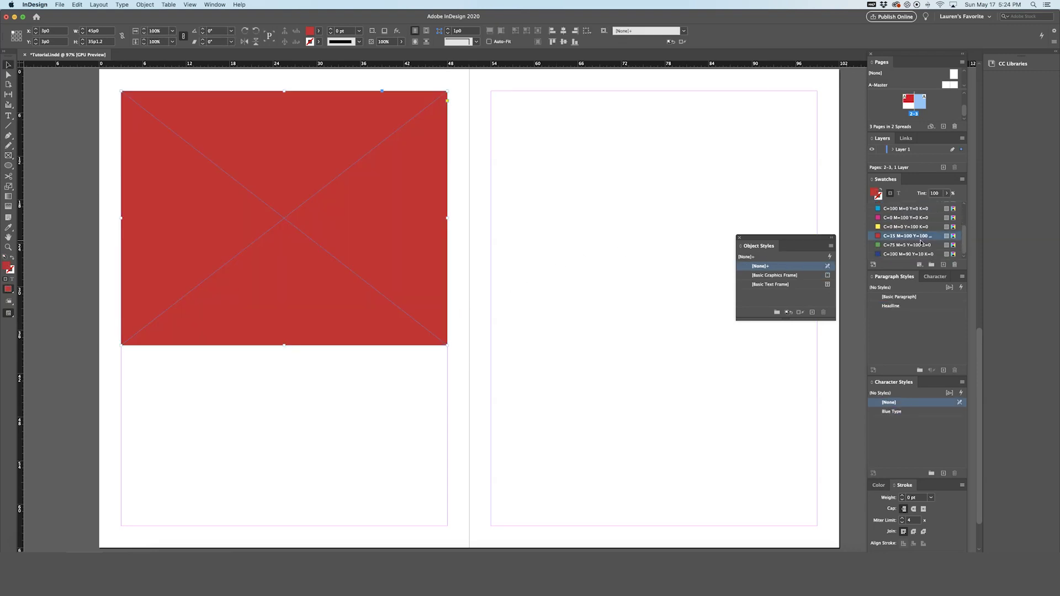
click(385, 31)
click(396, 30)
click(423, 41)
click(912, 184)
drag(903, 196, 874, 197)
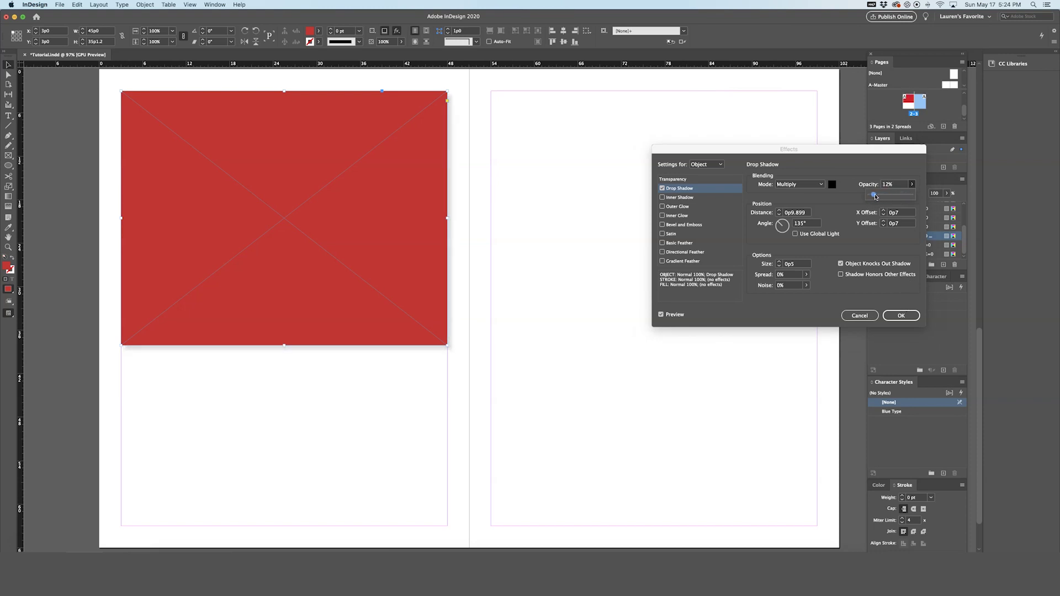
click(902, 317)
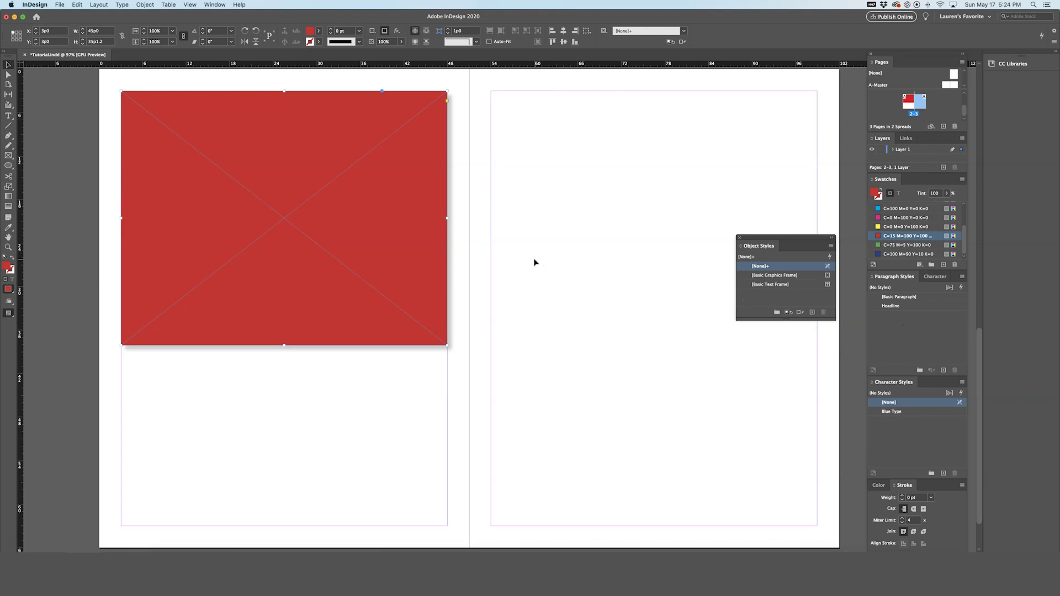
Step: Create a new object style from the red frame and name it "Red Box"
click(811, 314)
double_click(801, 296)
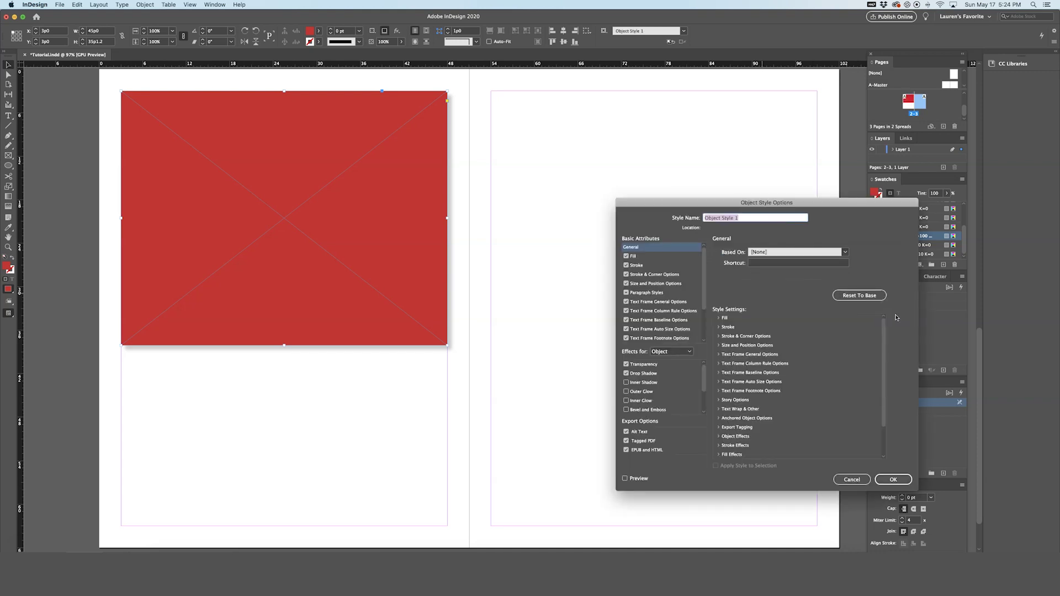
text(Red Box)
click(625, 479)
click(626, 482)
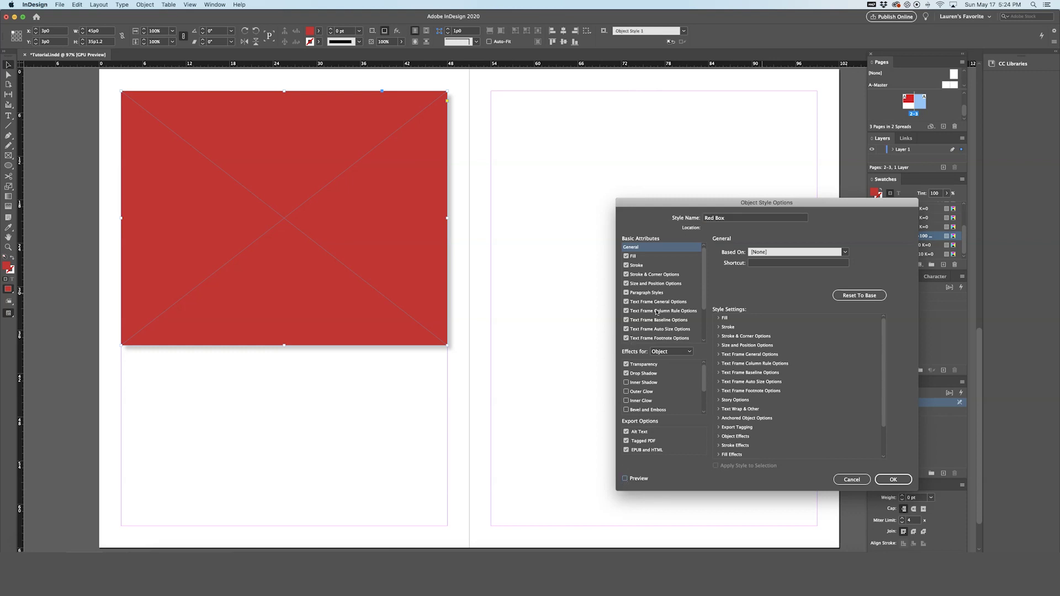
click(904, 480)
click(901, 479)
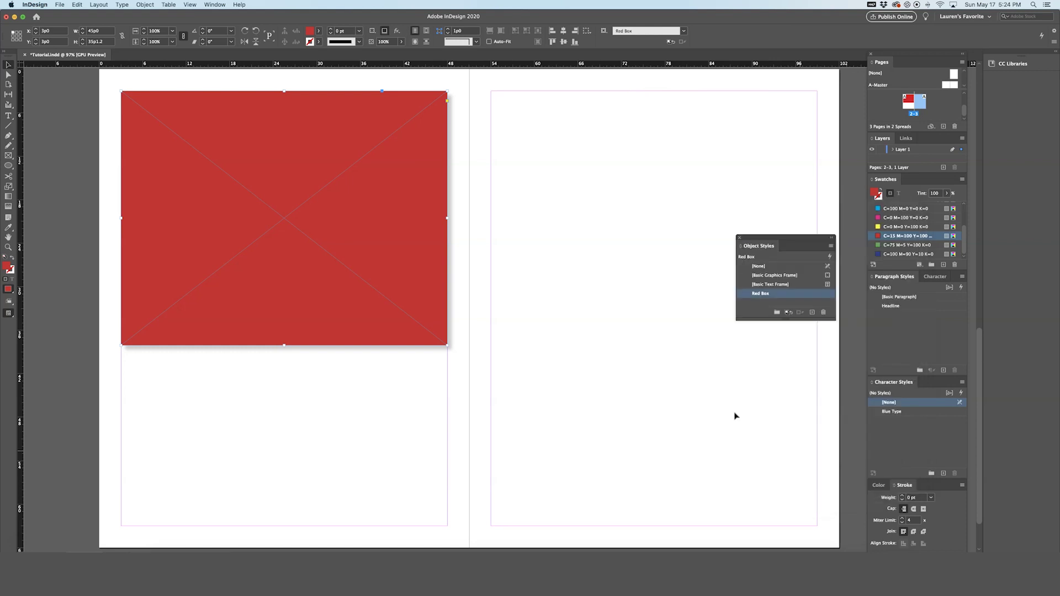
Step: Draw a second rectangle frame about 45p0 by 35p1 on the right page and apply the Red Box object style
click(574, 309)
click(8, 155)
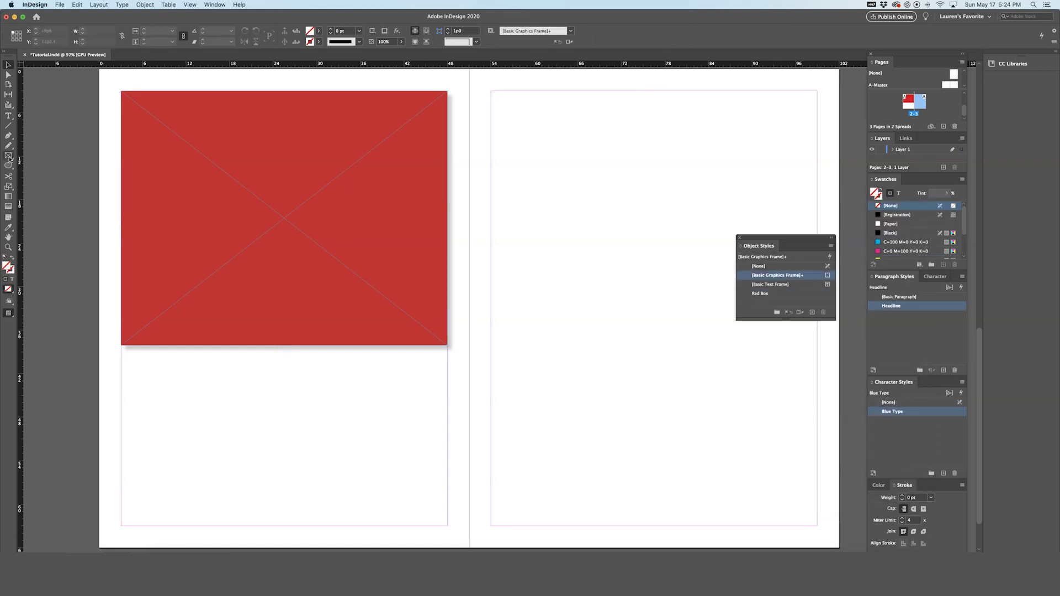
drag(500, 99, 818, 345)
key(v)
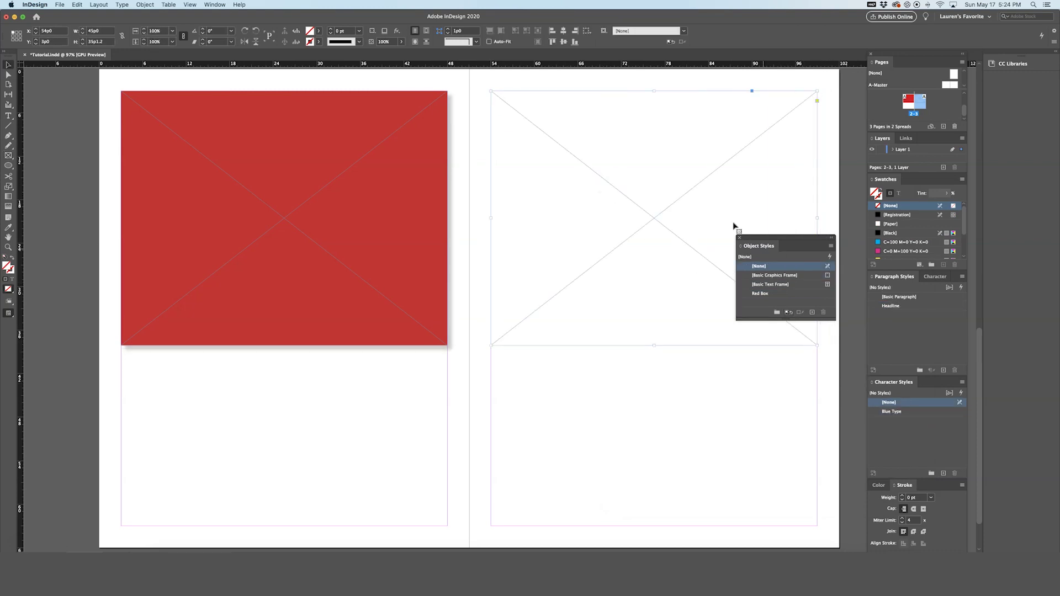
click(765, 295)
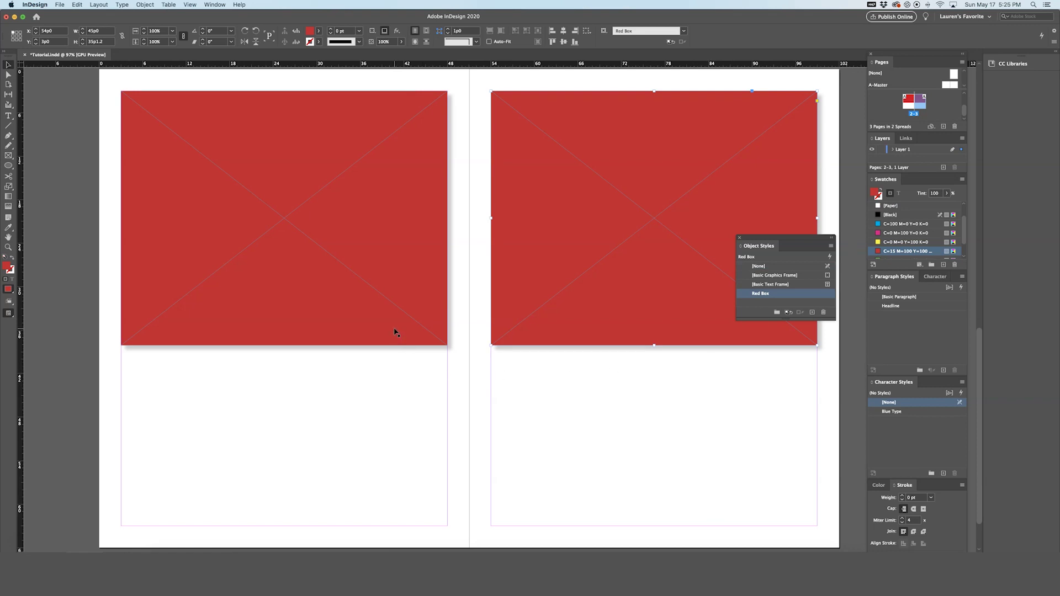
click(524, 384)
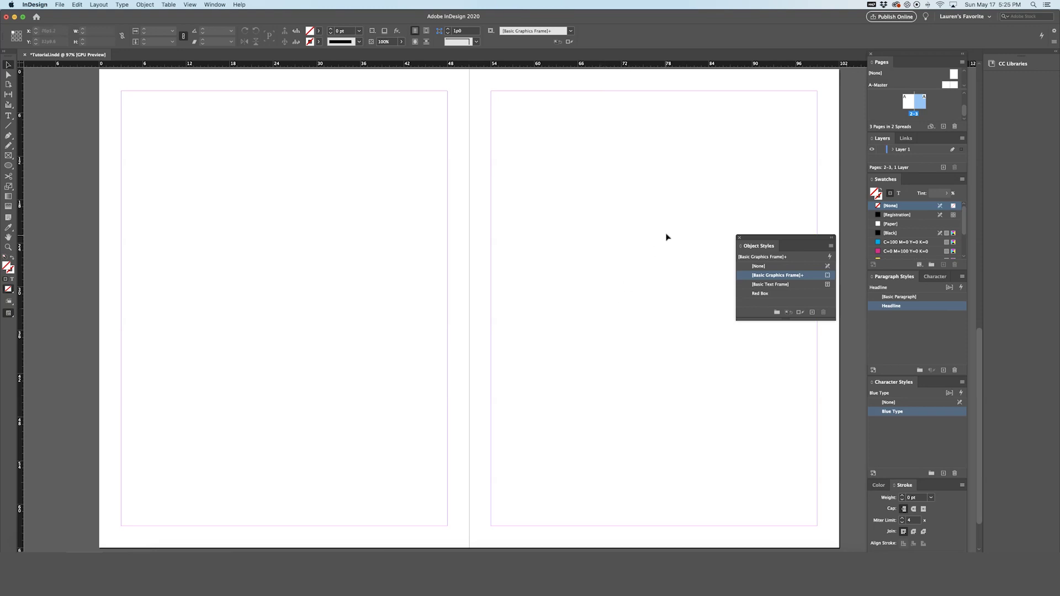
Step: Open the A-Master spread for editing and bring both of its pages into view
click(947, 85)
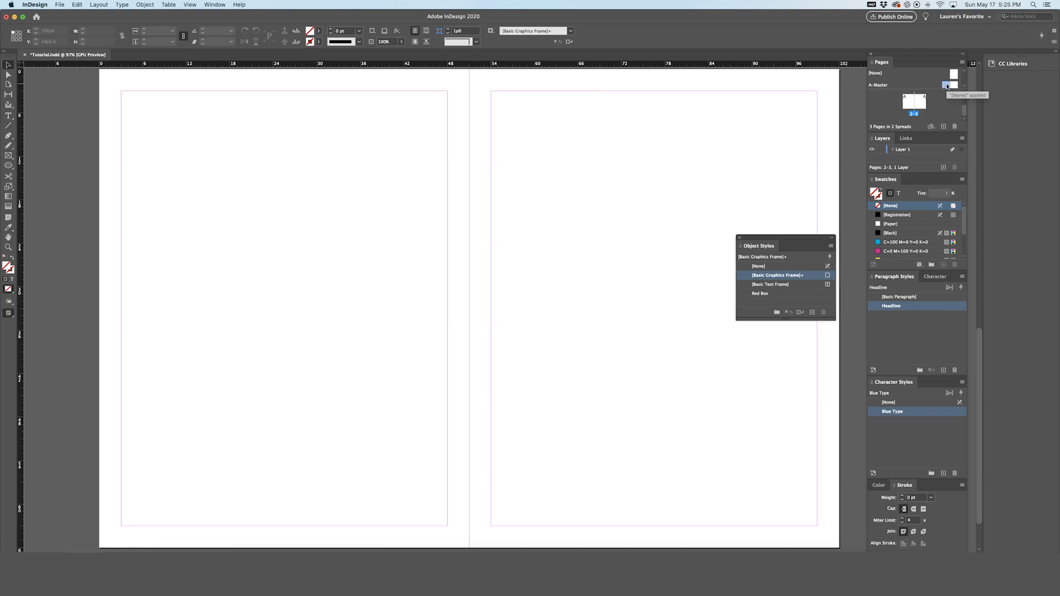
double_click(947, 85)
scroll(623, 158, right, 5)
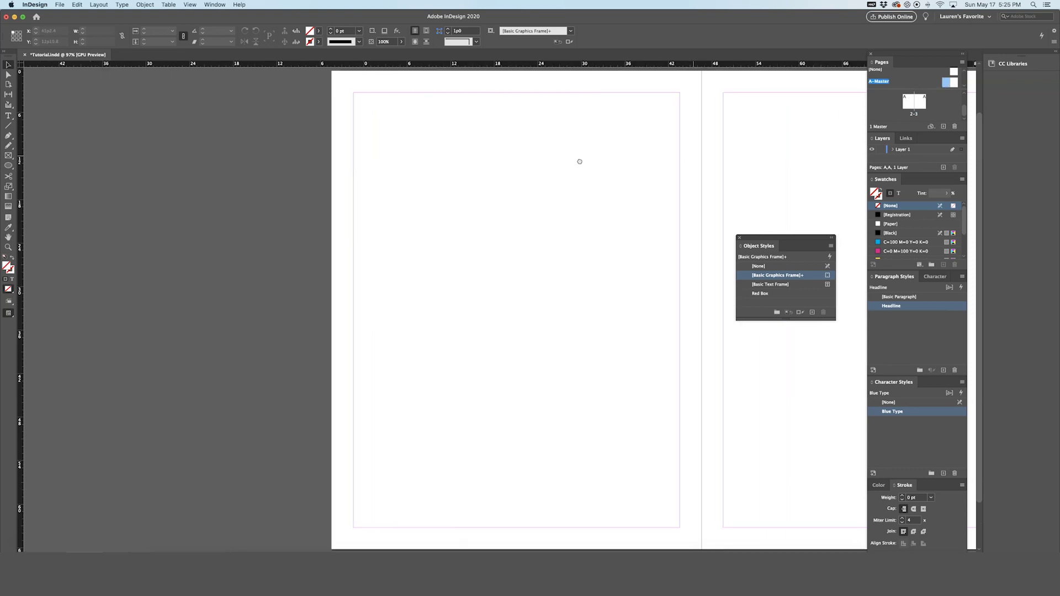
scroll(436, 157, up, 1)
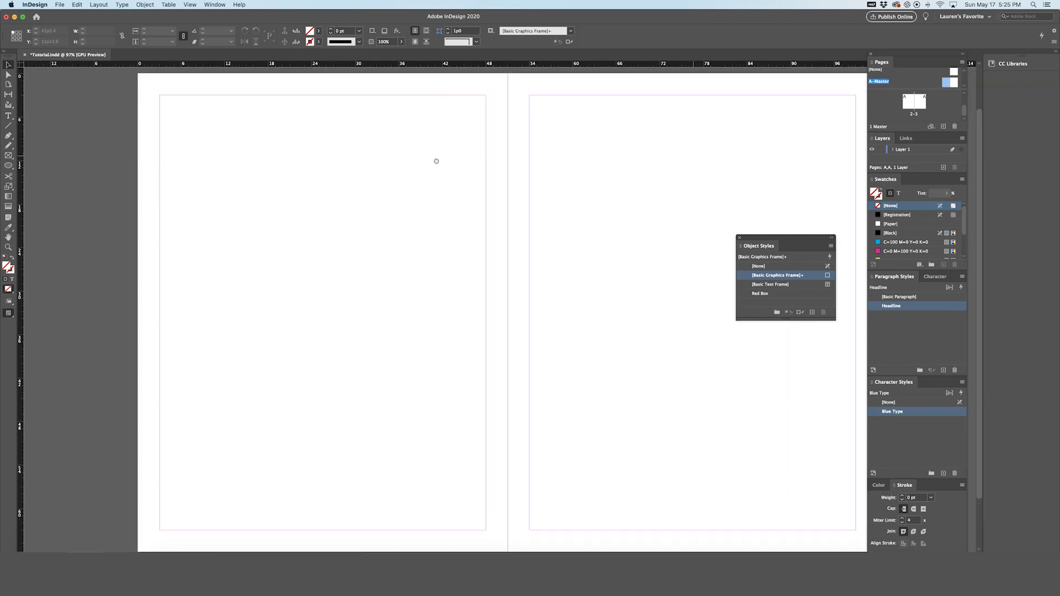
click(948, 86)
scroll(374, 260, right, 1)
scroll(375, 259, down, 1)
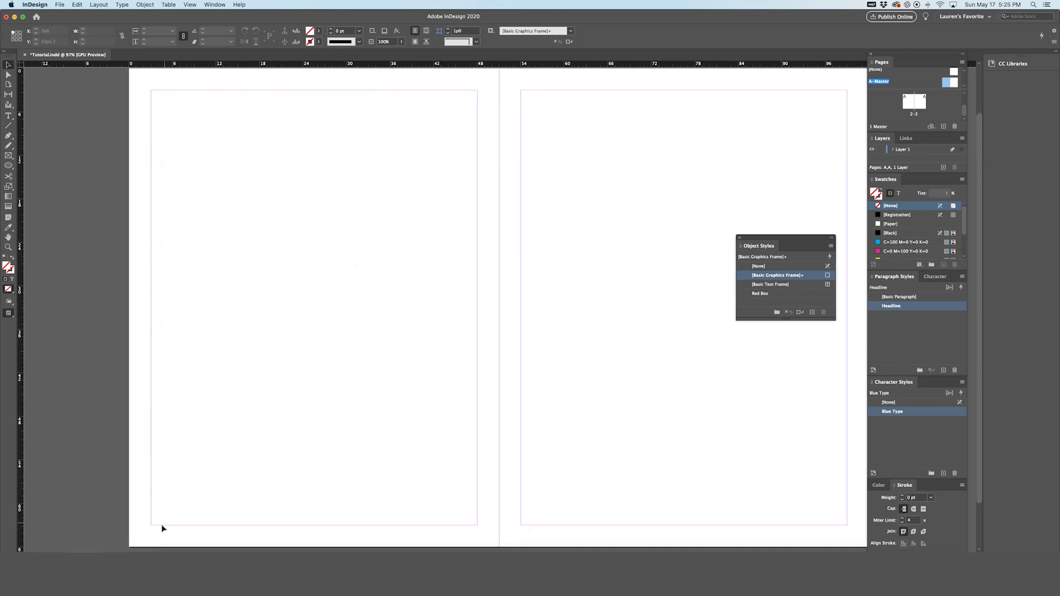
Step: Draw a text frame about 14p7 by 2p1 below the left master page's bottom margin and insert a Current Page Number marker
key(t)
drag(151, 527, 257, 540)
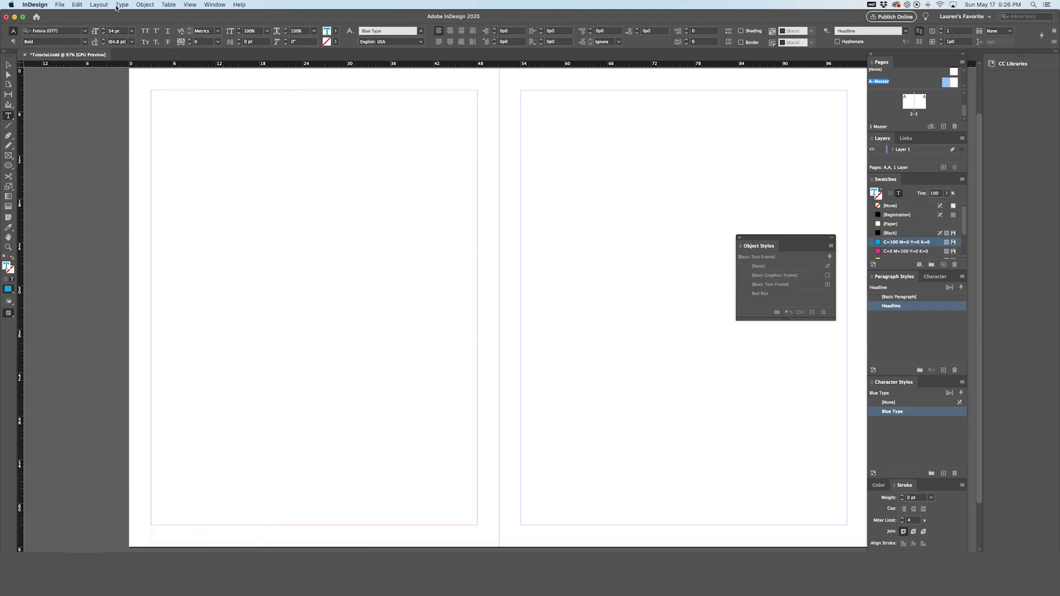
click(122, 4)
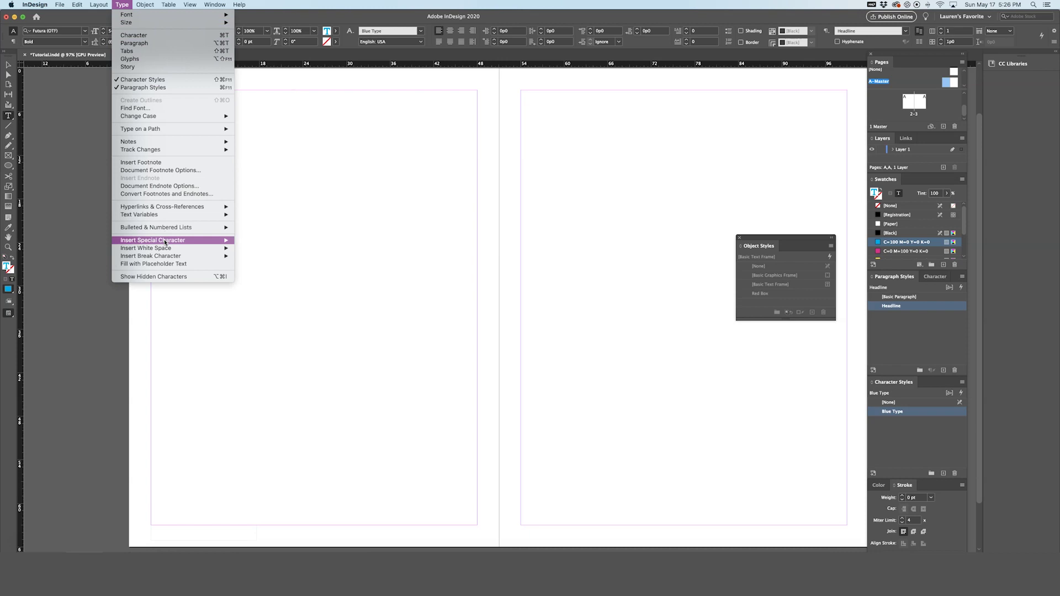
mouse_move(165, 244)
mouse_move(270, 251)
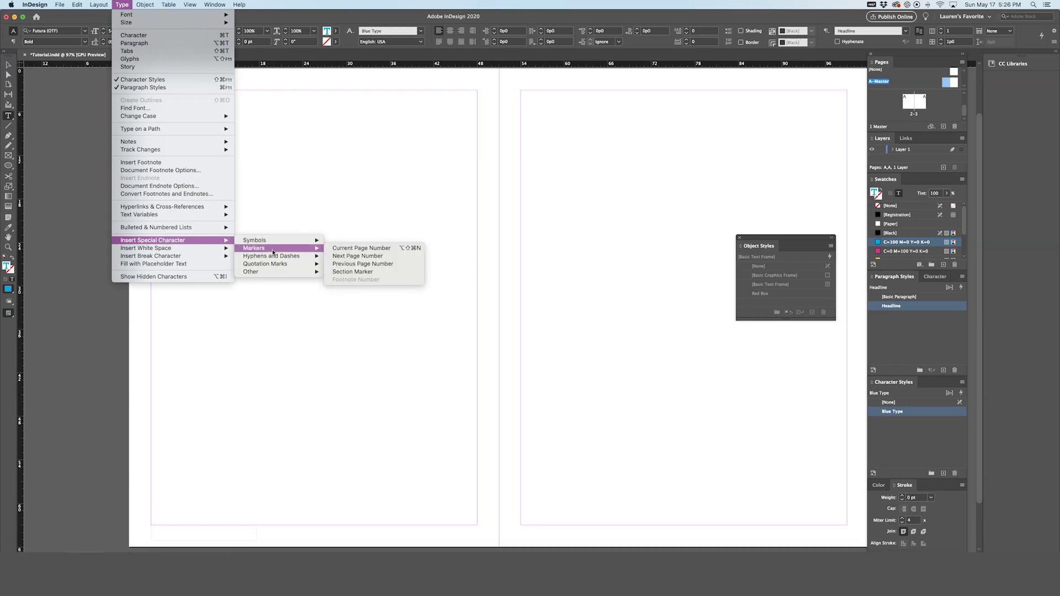
click(343, 249)
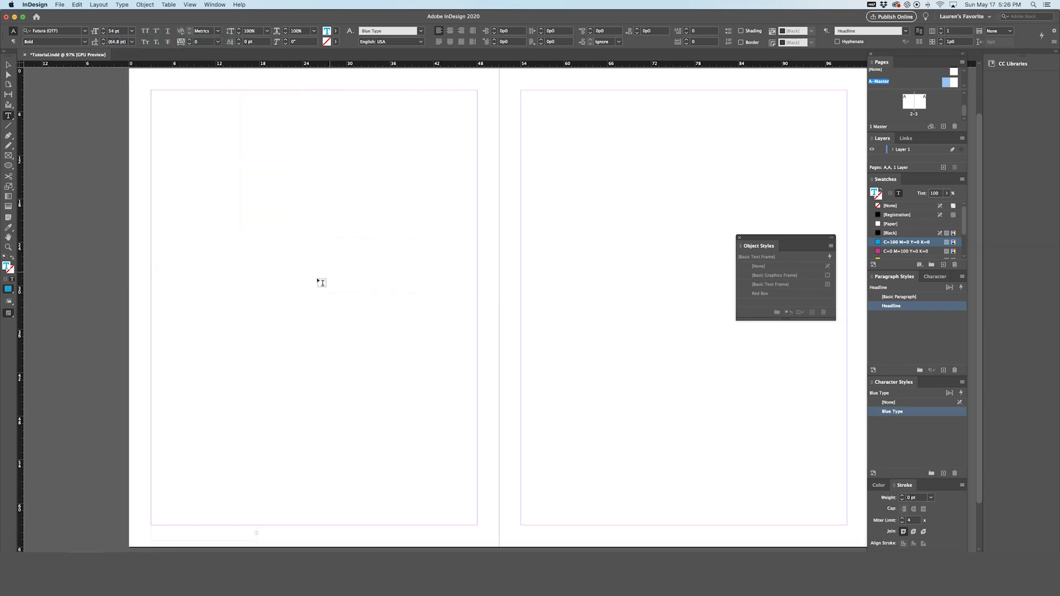
Step: Set the page number marker's font size to 11 pt
click(92, 30)
text(5)
key(Return)
click(104, 28)
click(103, 28)
click(104, 29)
click(103, 29)
click(103, 28)
click(103, 29)
click(8, 65)
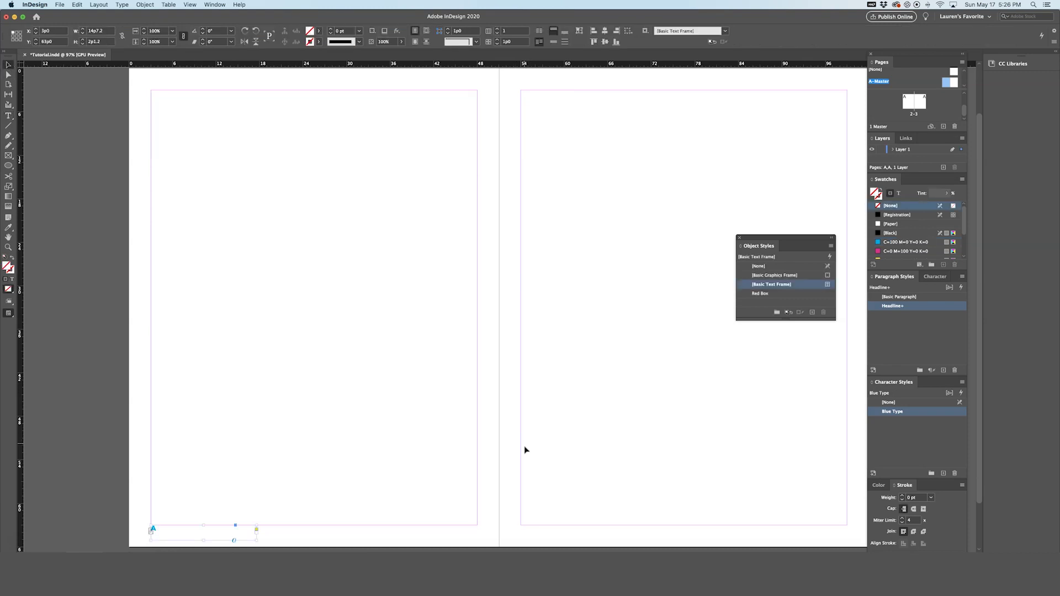
Step: Duplicate the page number frame to the right master page's bottom outer corner and right-align its text
right_click(522, 497)
click(200, 511)
drag(180, 532, 755, 523)
double_click(740, 533)
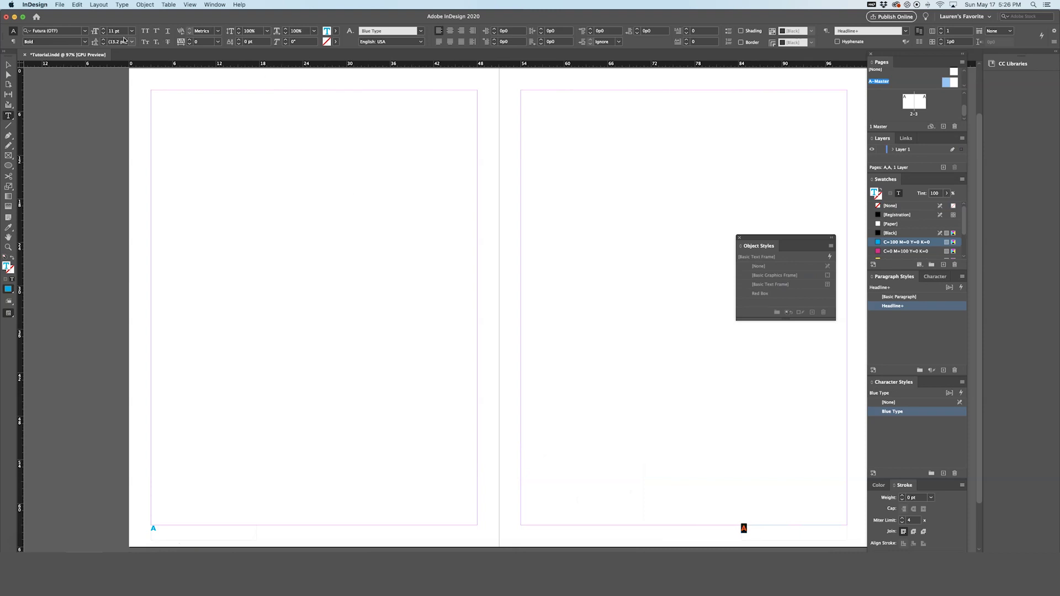
click(462, 31)
key(Escape)
click(564, 199)
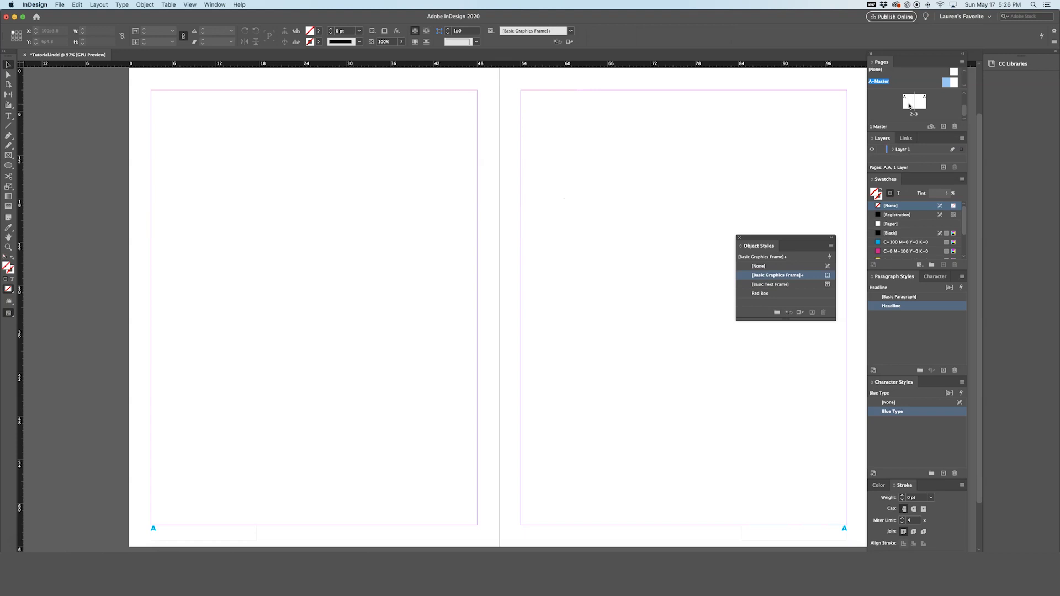
Step: Open the page 2–3 spread and check the page numbers at the bottom outer corners
scroll(964, 111, up, 2)
click(909, 110)
double_click(910, 110)
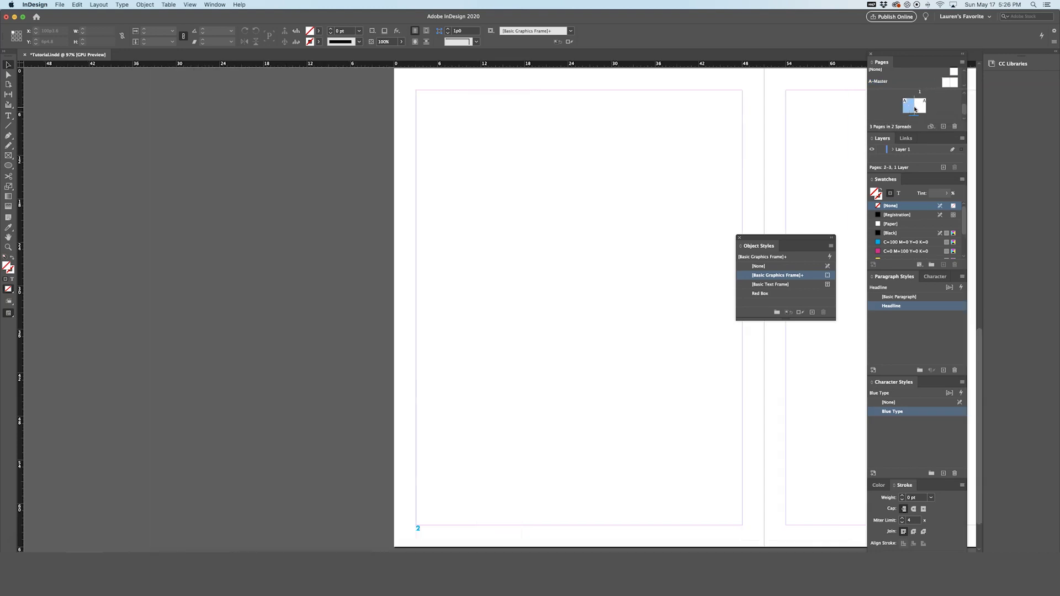
scroll(526, 268, right, 10)
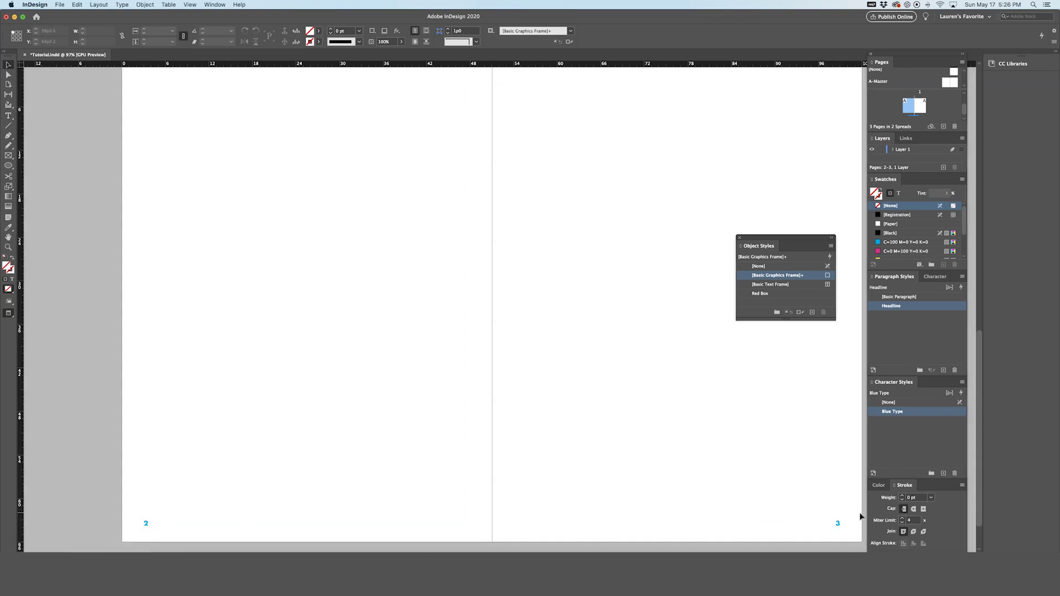
drag(848, 517, 825, 541)
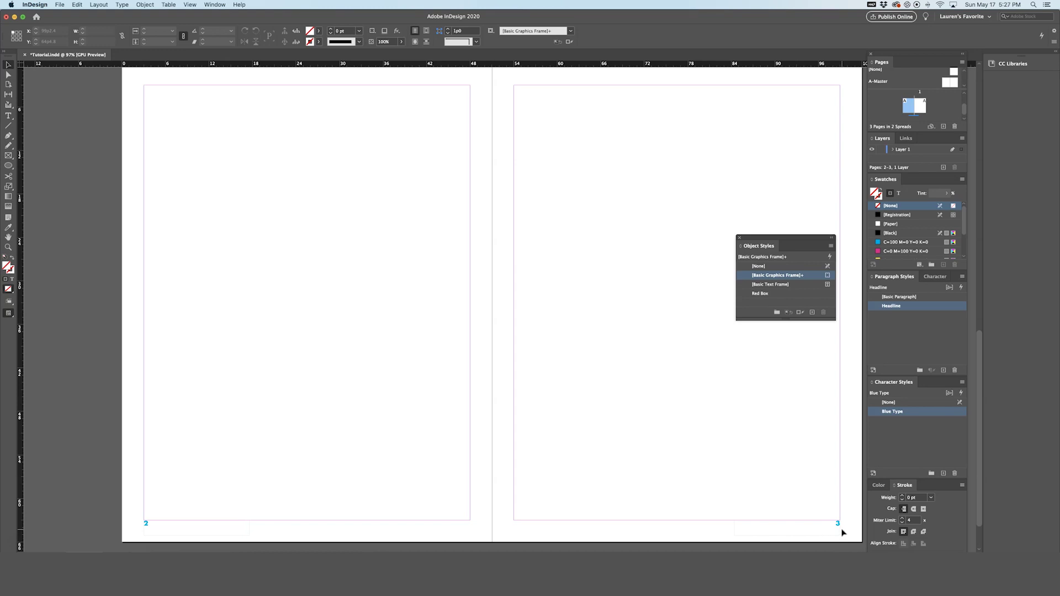
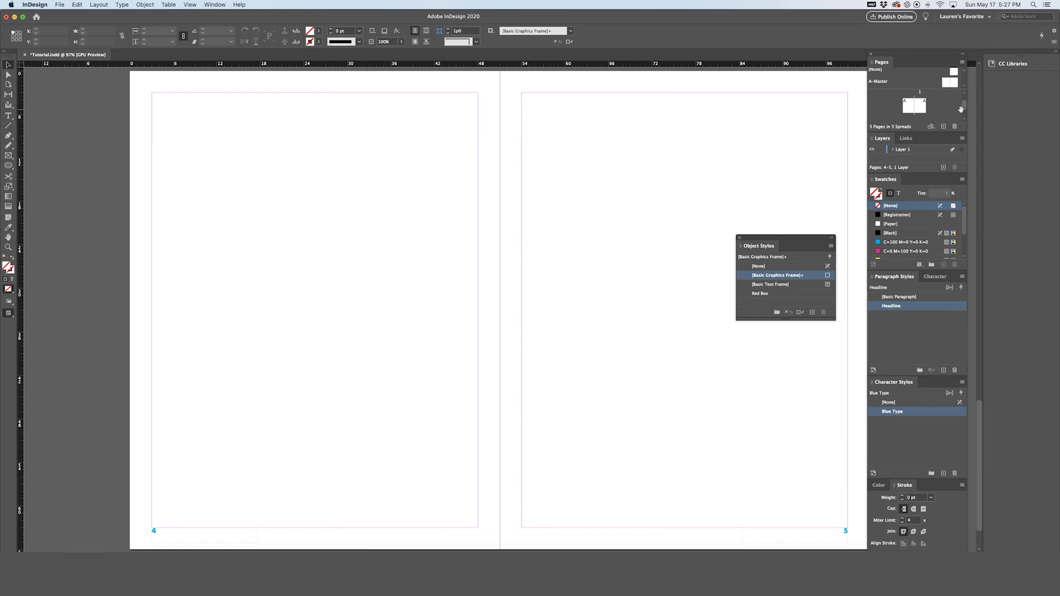
Step: Create a new two-page master spread with prefix B, based on A-Master
click(947, 83)
shift+click(955, 83)
click(963, 62)
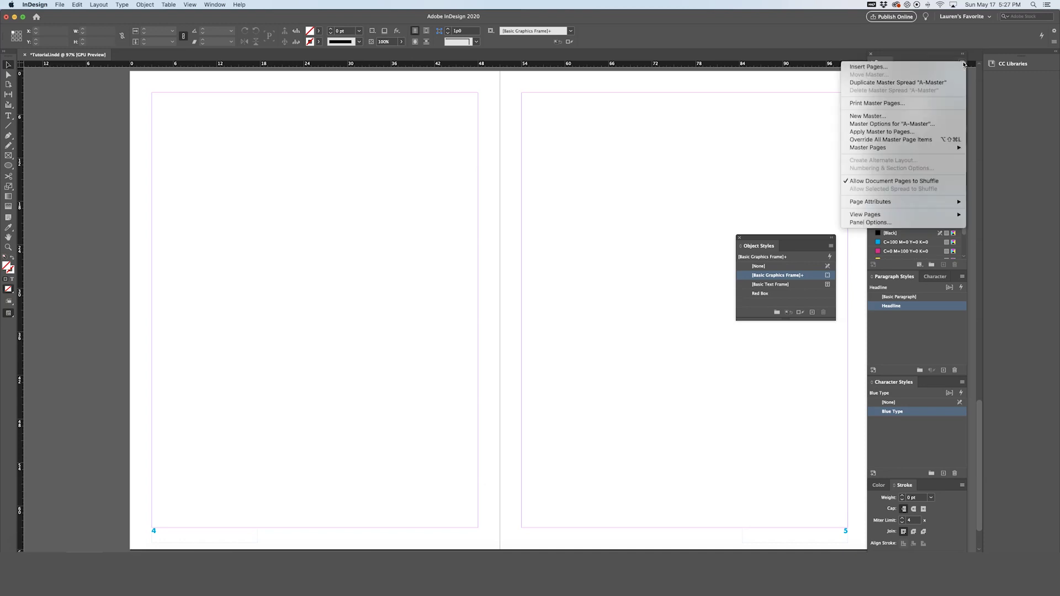
click(921, 117)
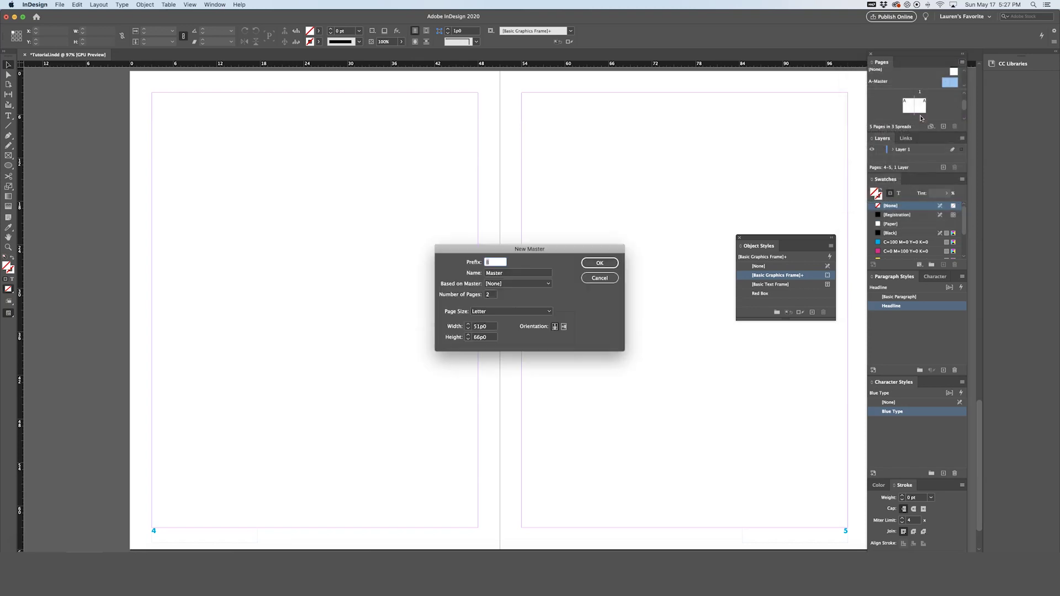
click(544, 285)
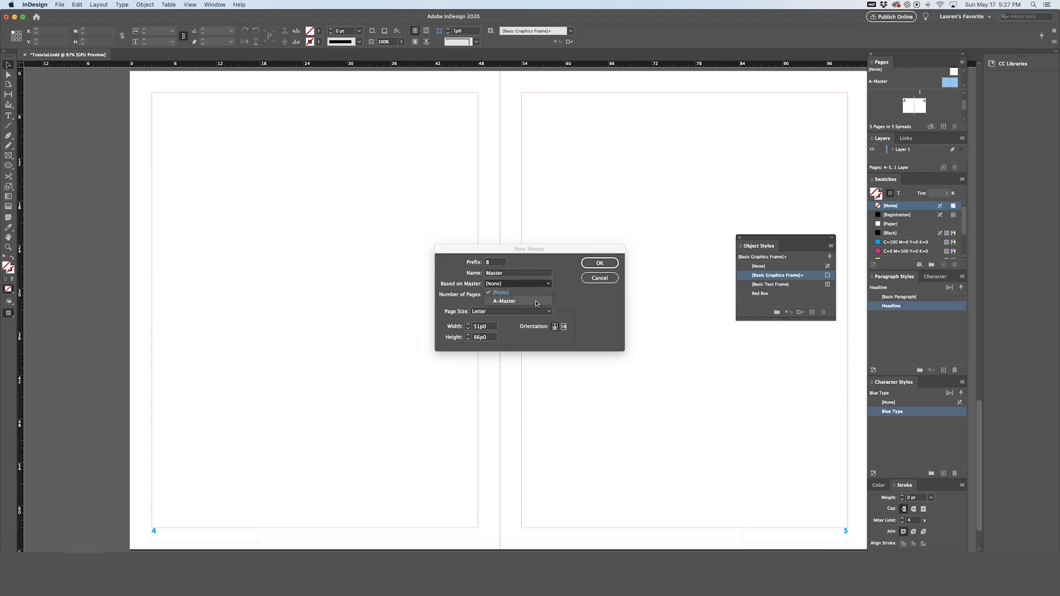
click(536, 303)
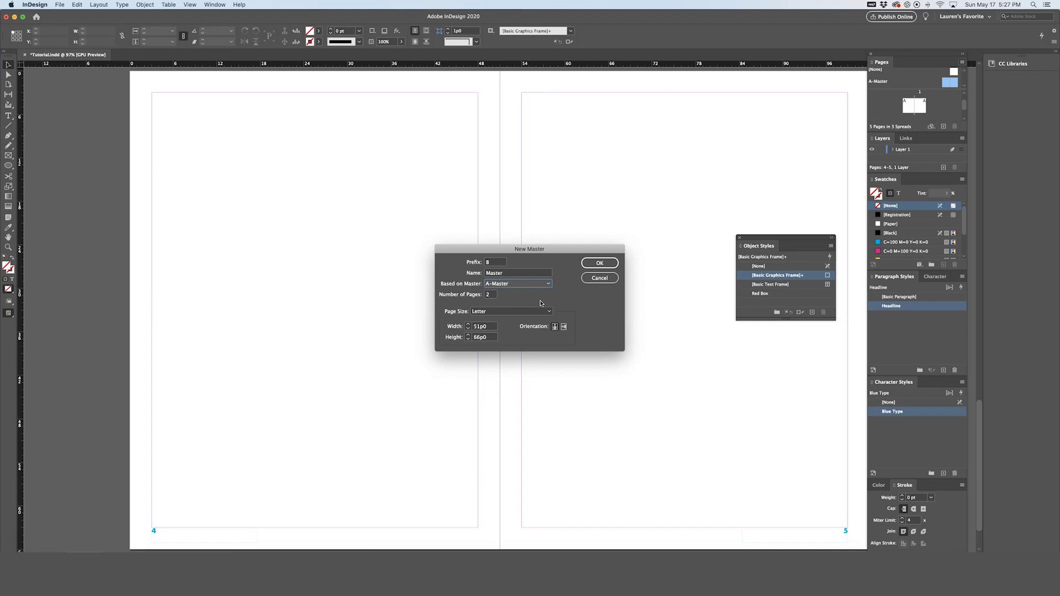
click(591, 264)
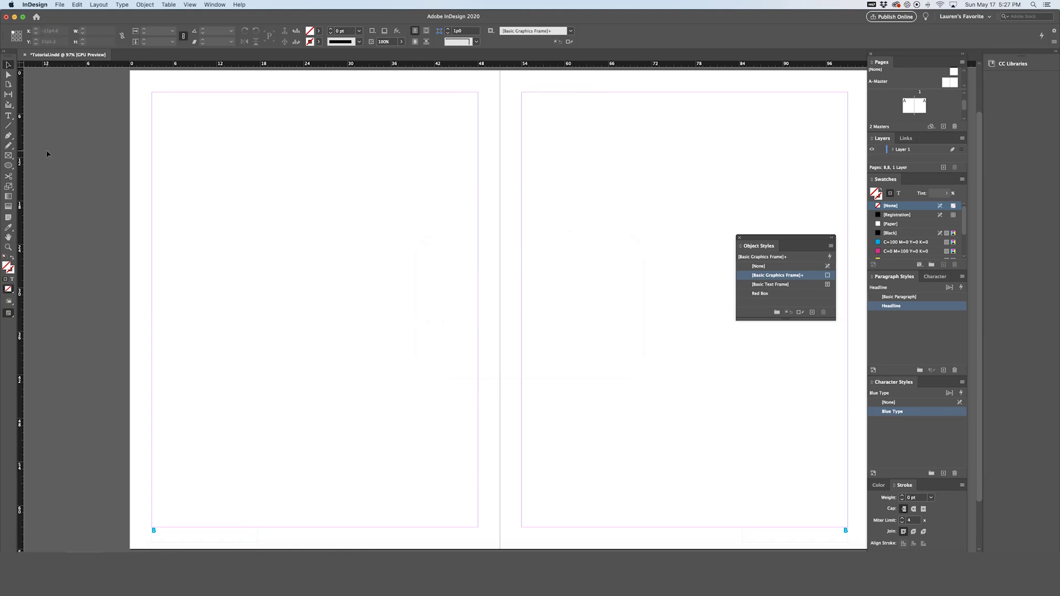
Step: Draw a horizontal line about 107p1 long across the upper part of both B-Master pages
click(9, 126)
drag(117, 155, 888, 159)
key(v)
Step: Give the line a [Black] stroke and increase its stroke weight by several points
click(880, 197)
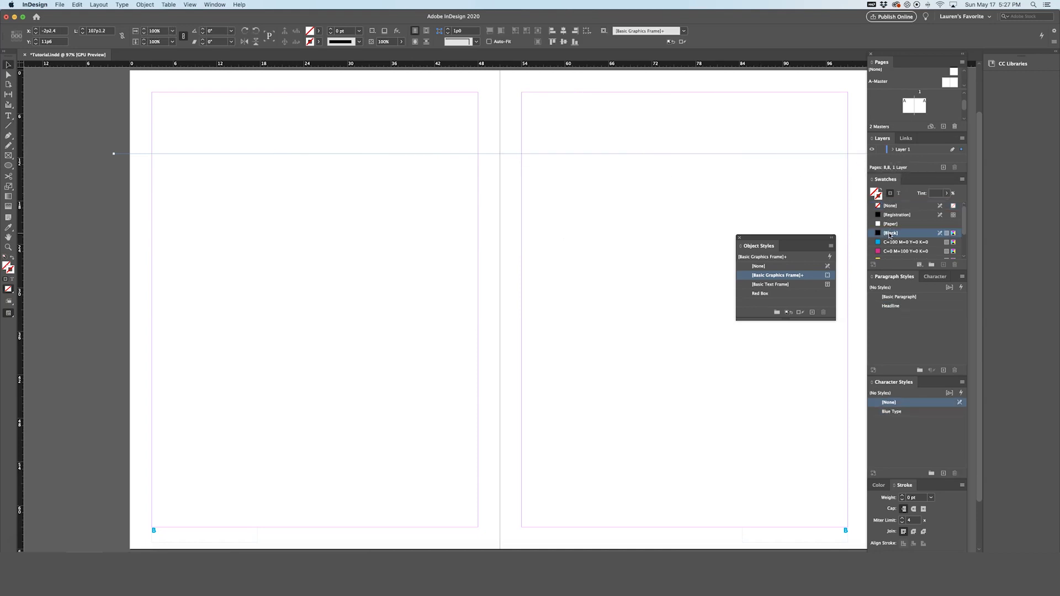
click(890, 232)
click(330, 31)
click(330, 31)
click(330, 31)
click(330, 31)
click(331, 32)
click(614, 237)
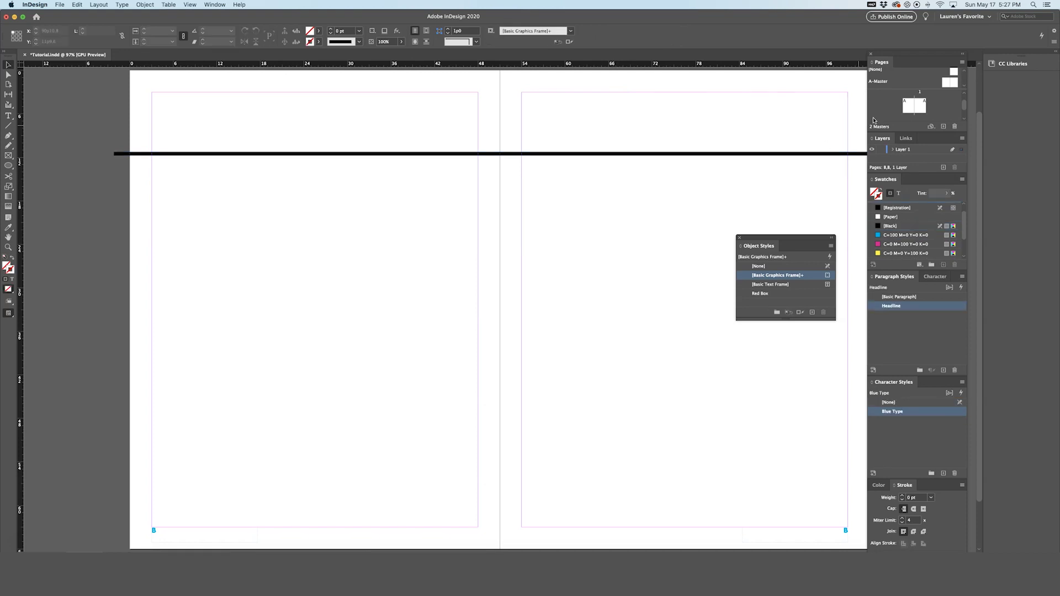
Step: Apply B-Master to the page 4–5 spread
scroll(965, 108, down, 3)
click(914, 103)
shift+click(921, 104)
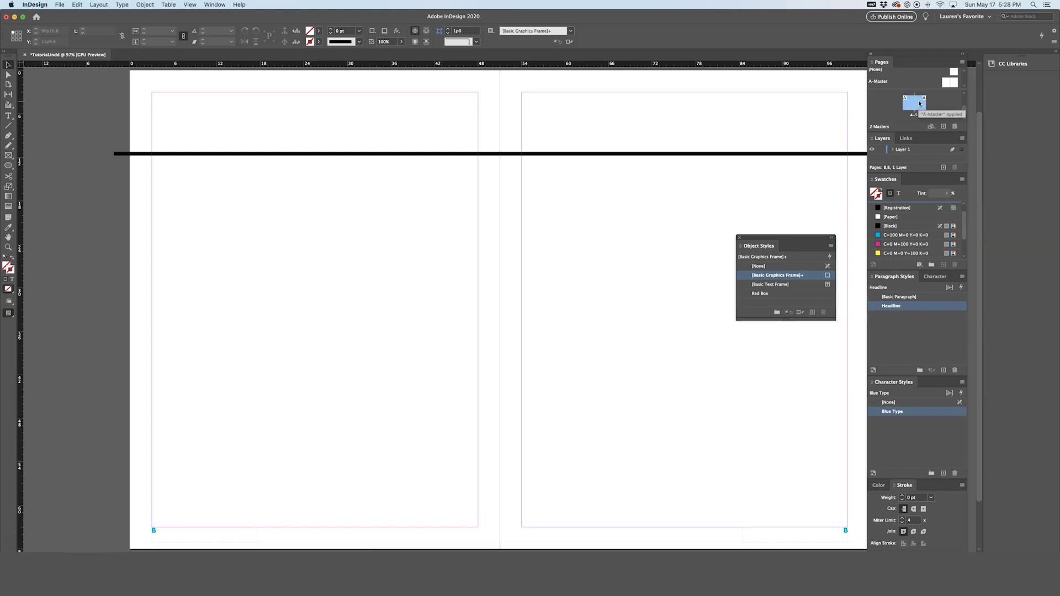
right_click(920, 104)
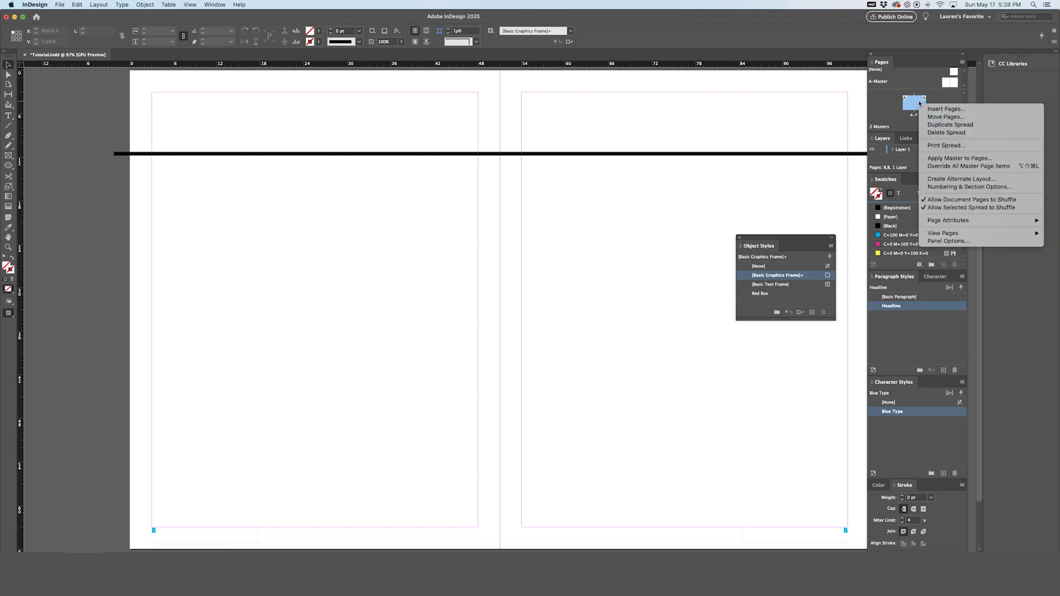
click(958, 159)
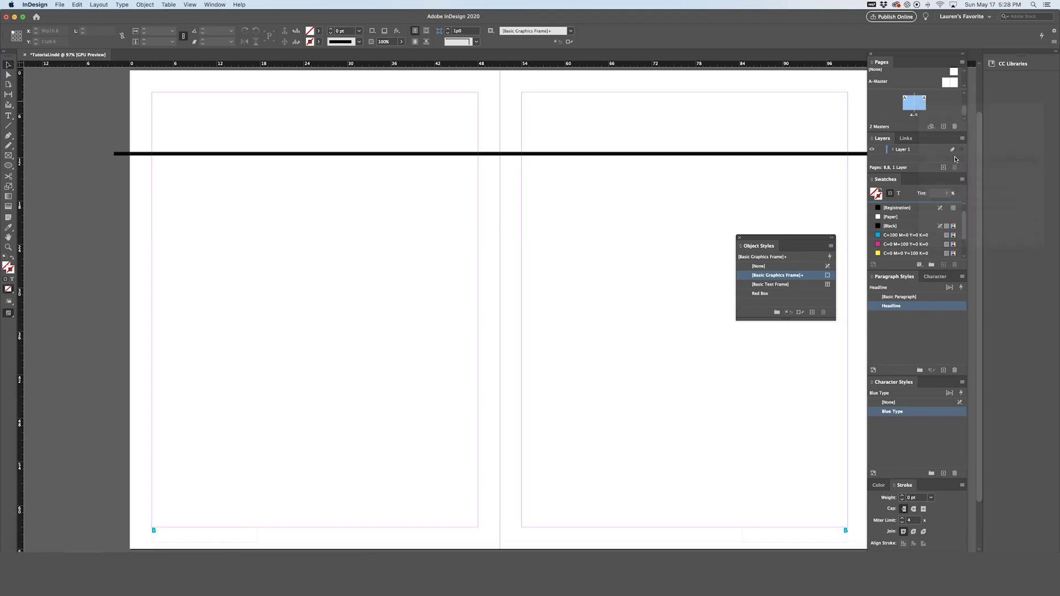
click(556, 295)
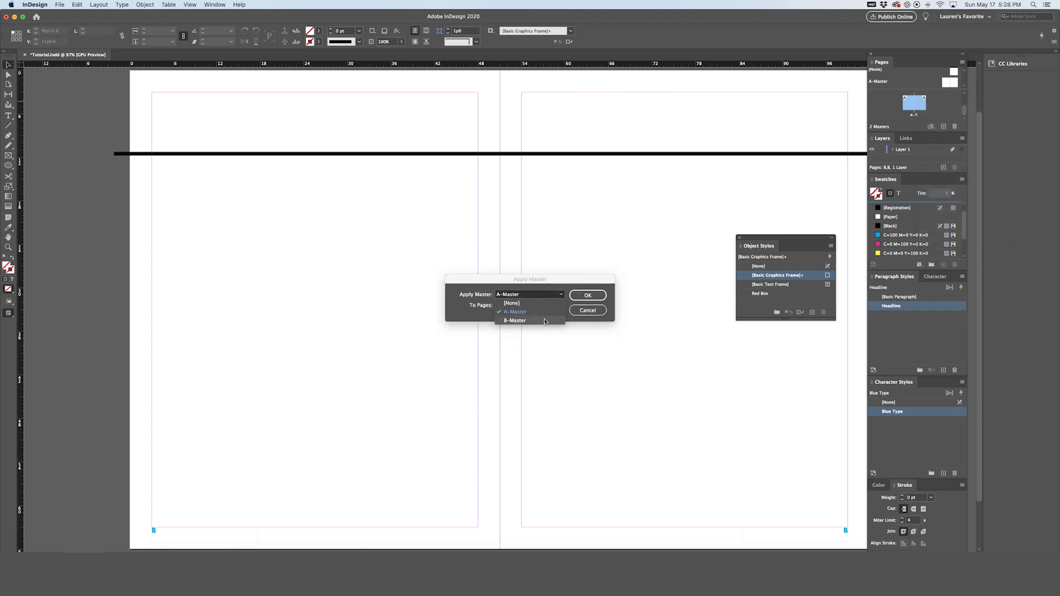
click(541, 320)
click(588, 295)
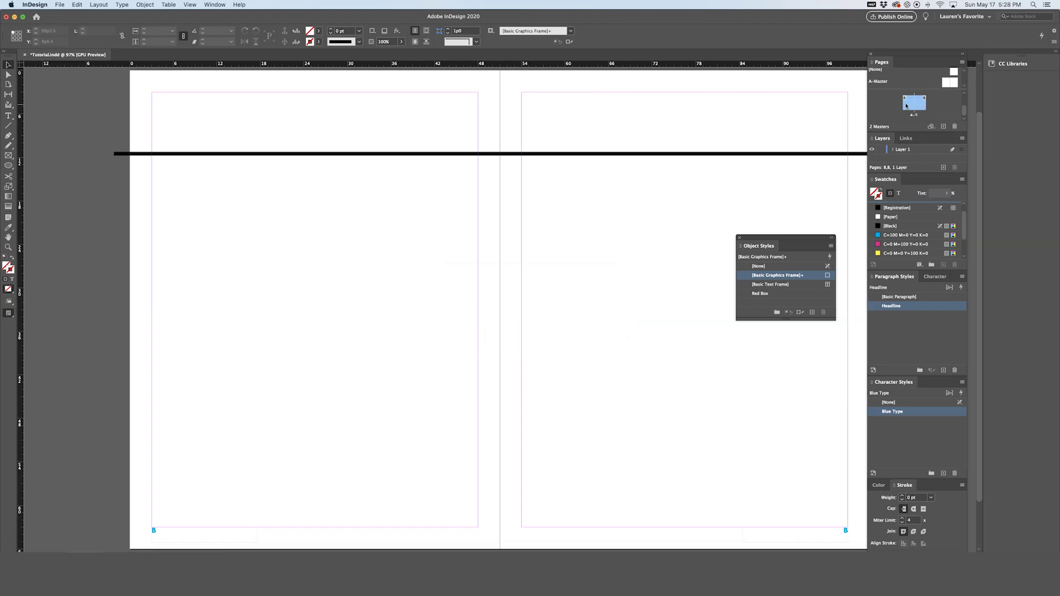
Step: Compare the page 2–3 spread with the page 4–5 spread to check which master each one uses
scroll(956, 110, down, 3)
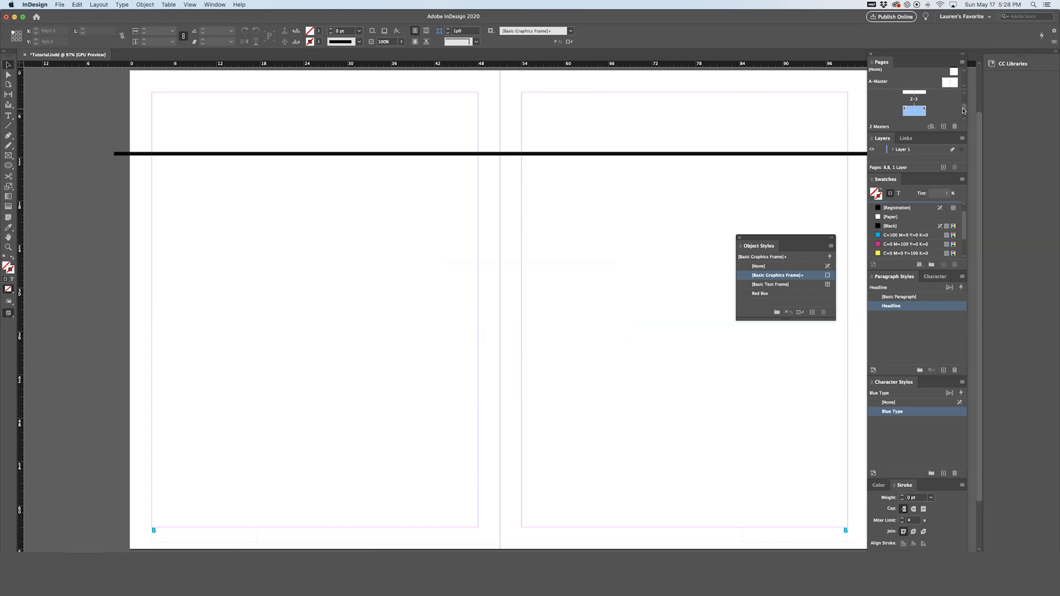
double_click(910, 108)
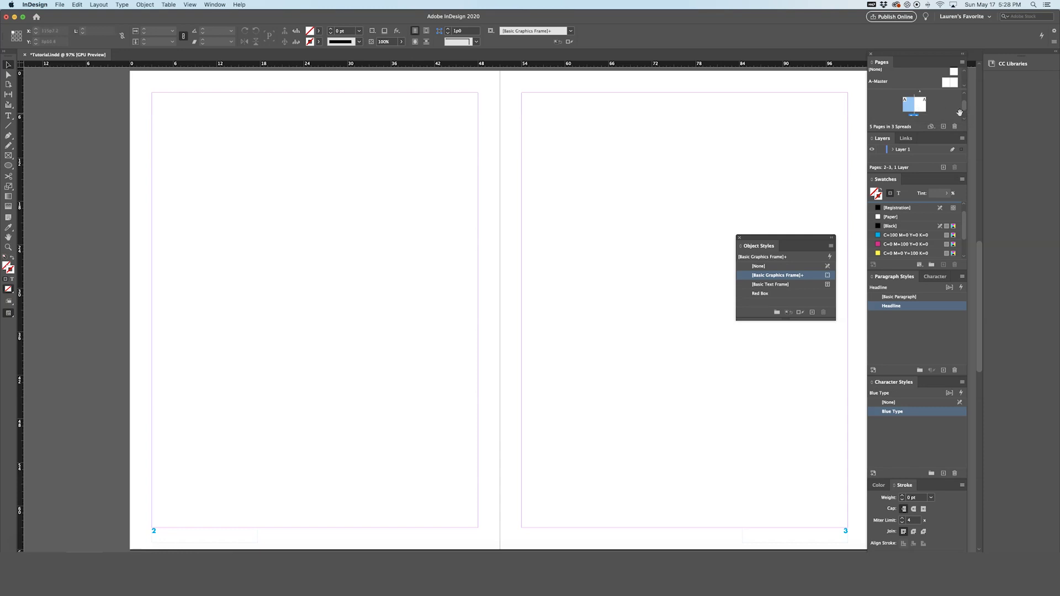
scroll(606, 379, down, 7)
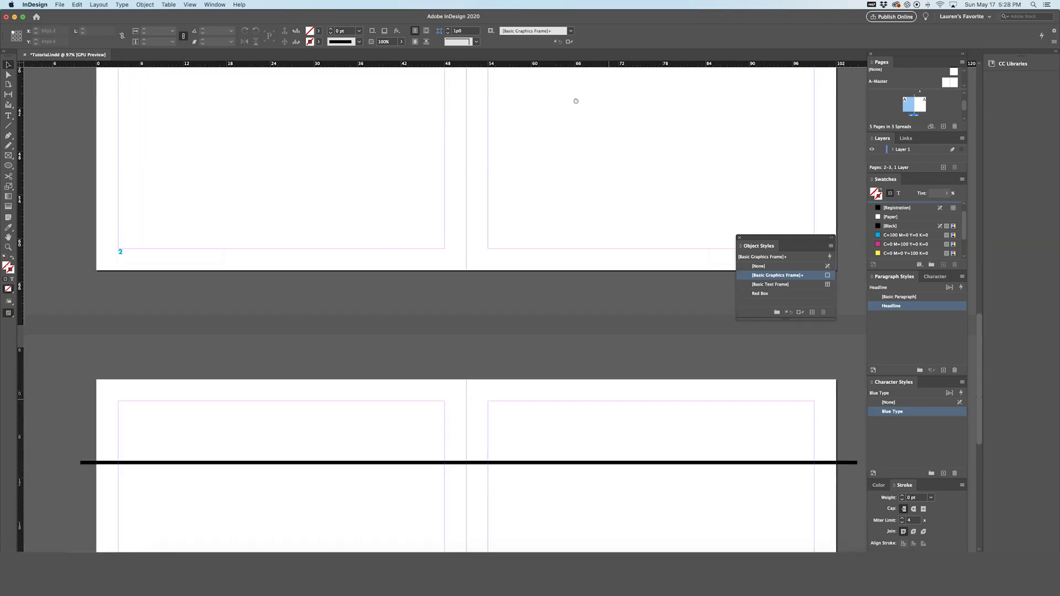
drag(552, 390, 551, 183)
key(w)
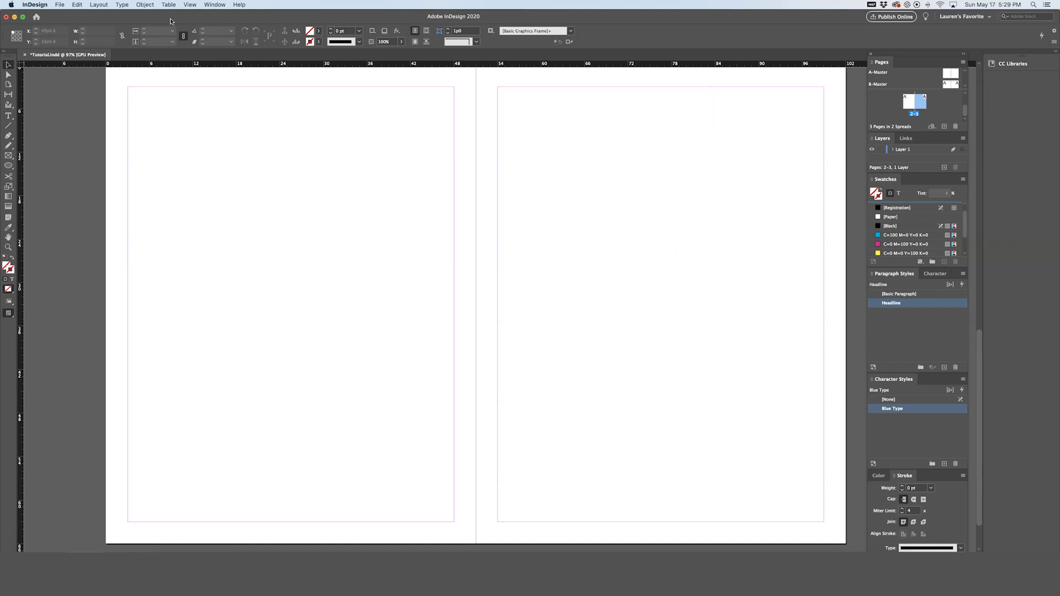
Step: Try out layout guides with 3 rows and 2 columns, fitted to the page, on the page 2–3 spread
click(99, 4)
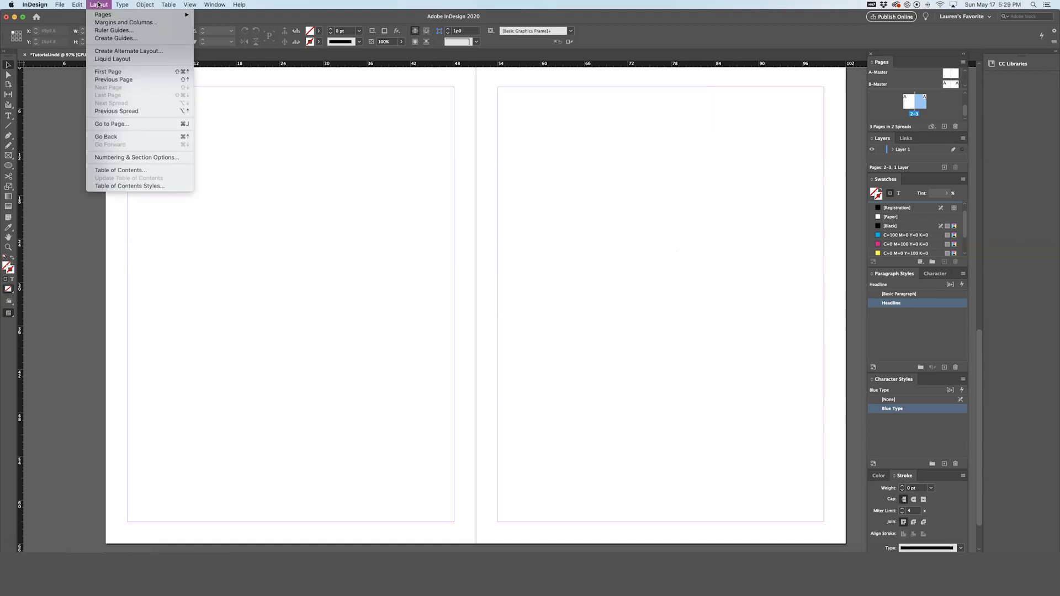
click(116, 38)
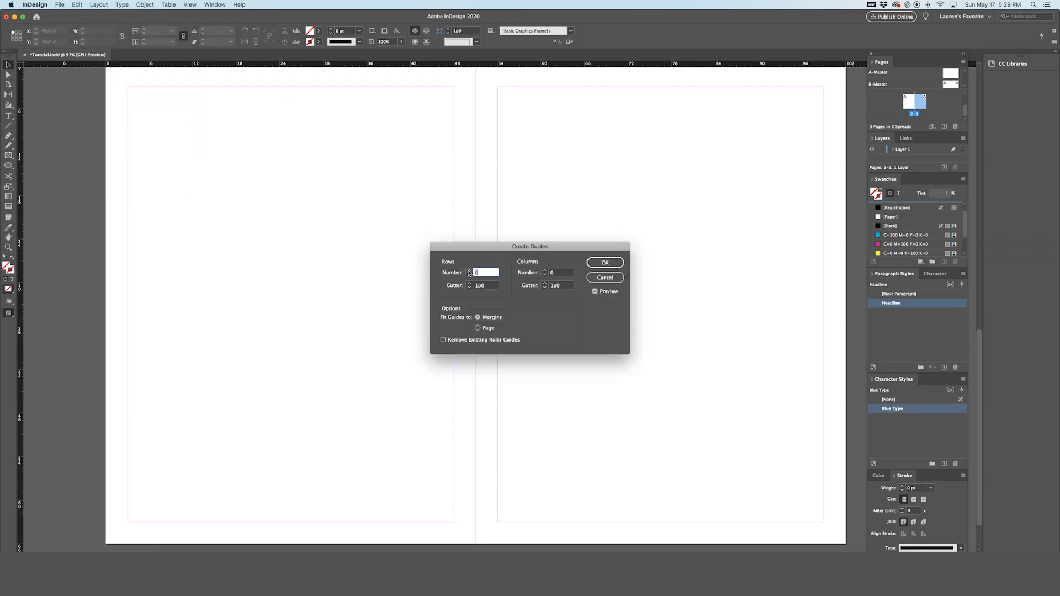
click(469, 271)
click(469, 271)
click(469, 270)
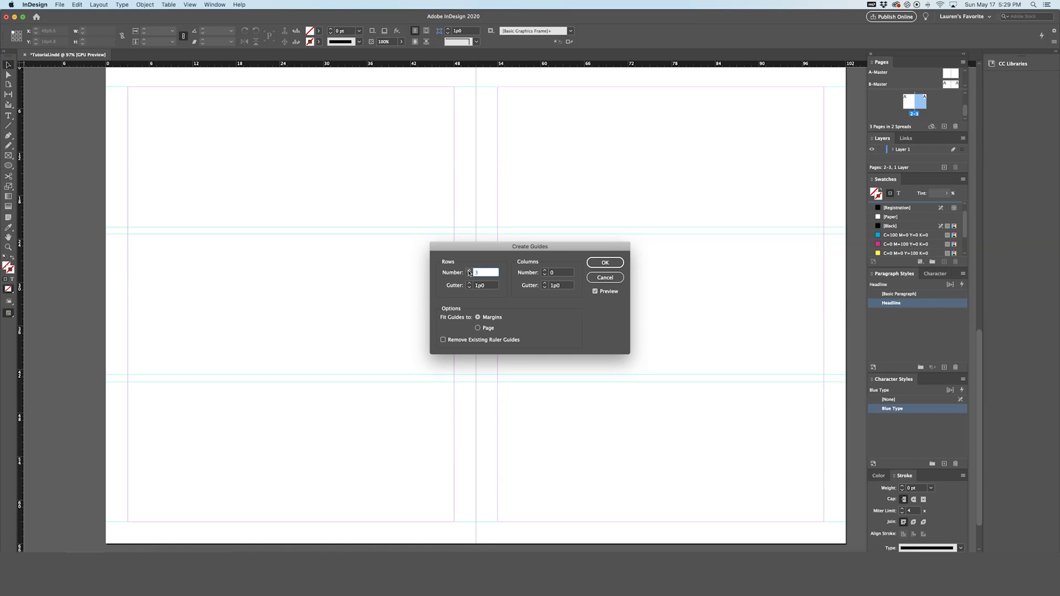
click(544, 271)
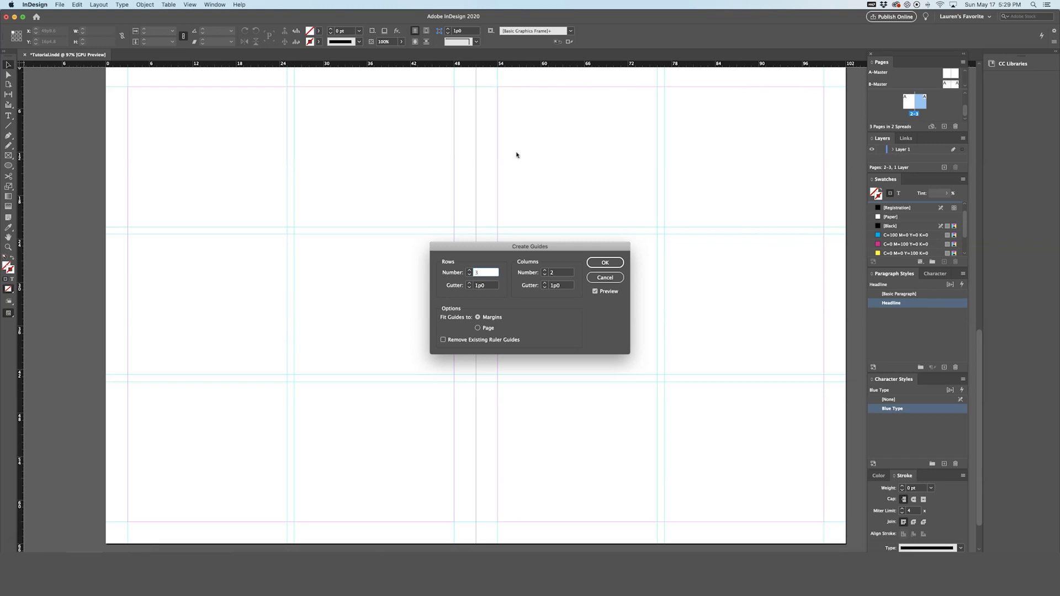
click(478, 328)
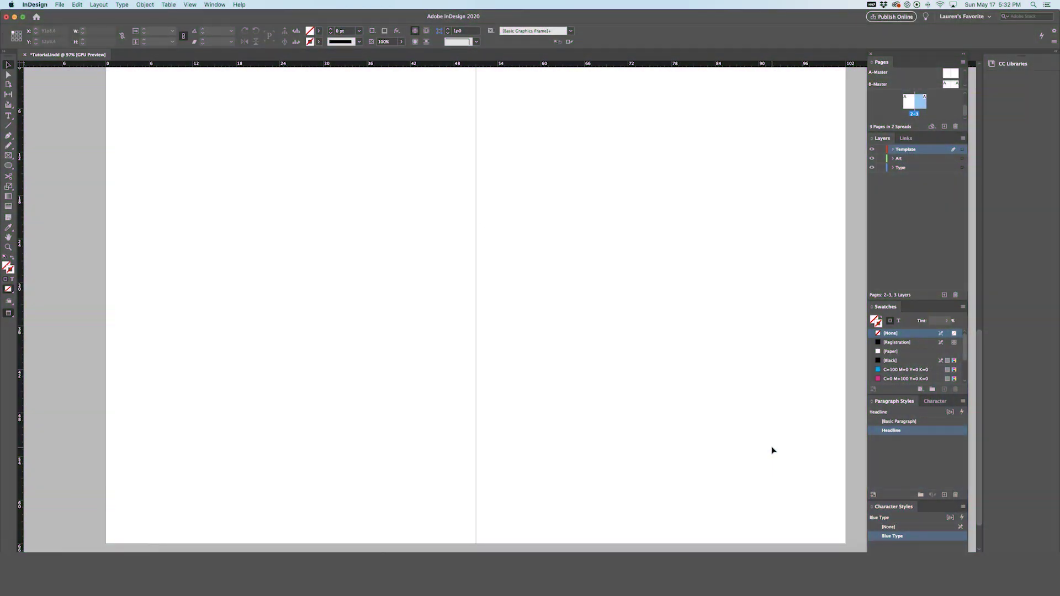
click(215, 4)
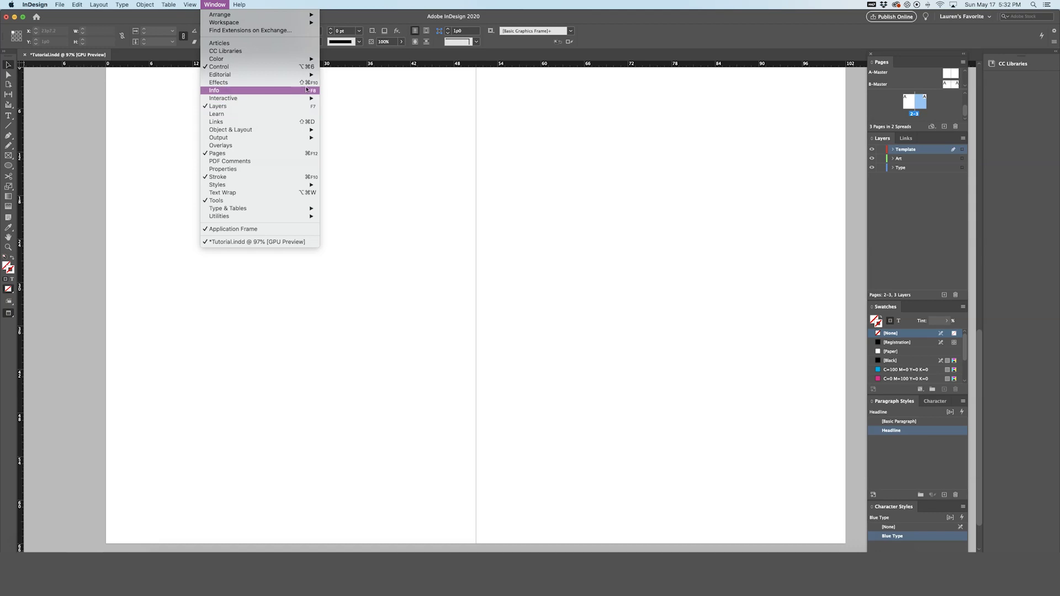
click(697, 264)
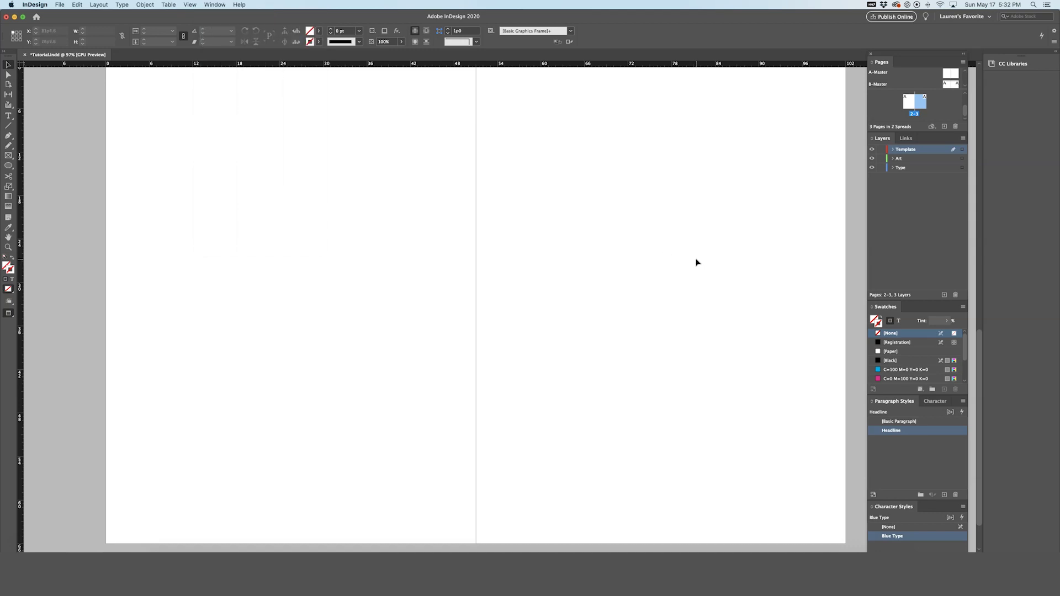
click(906, 149)
key(Return)
click(901, 160)
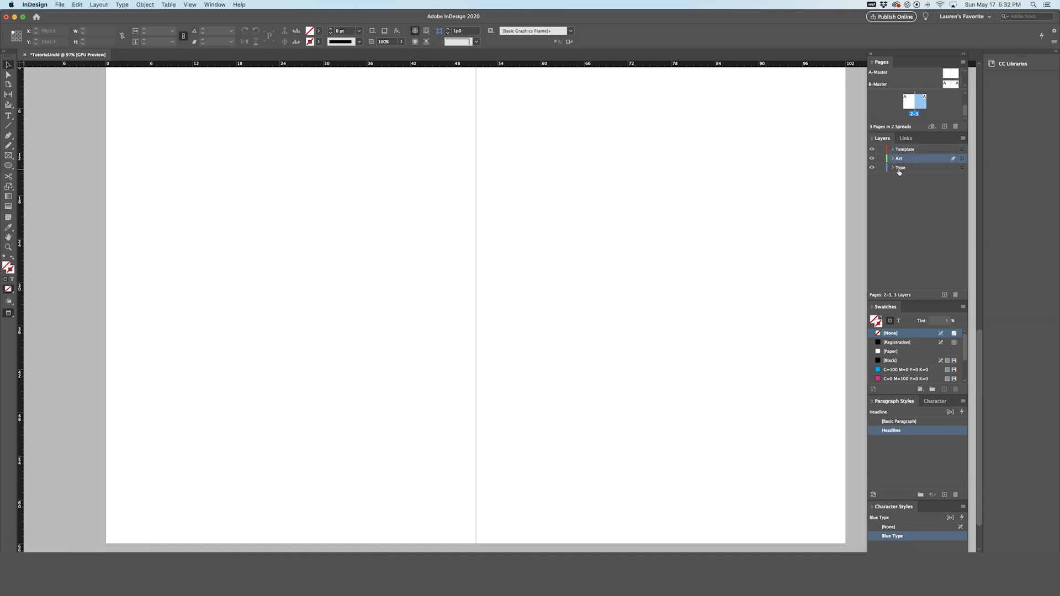
Step: Draw a [Black]-stroked frame about 96p1 by 51p3 across both pages on the Template layer, and lock that layer
key(w)
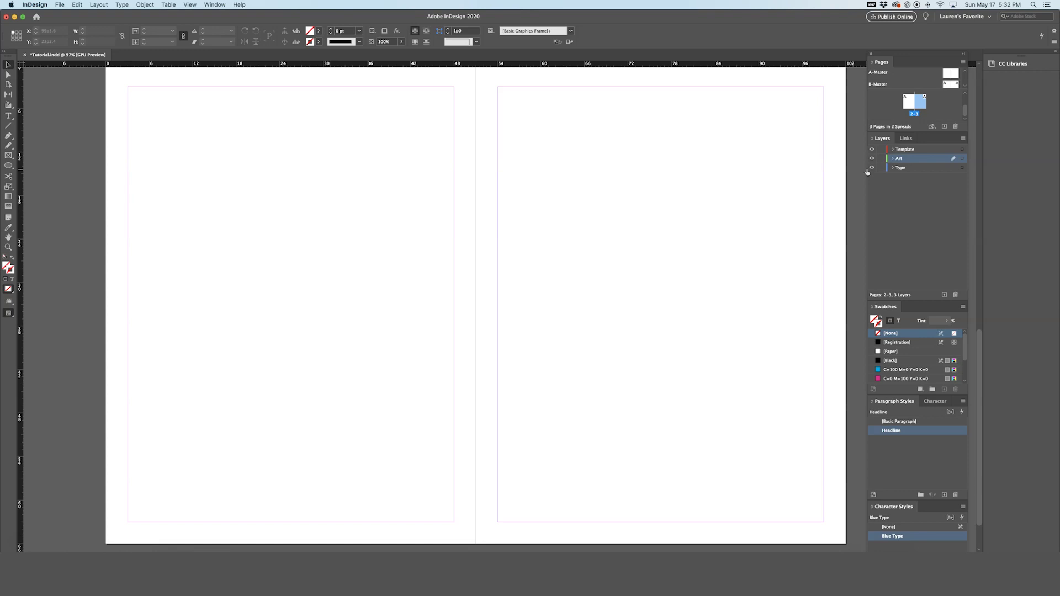
click(912, 154)
key(f)
drag(127, 98, 823, 469)
key(v)
click(891, 362)
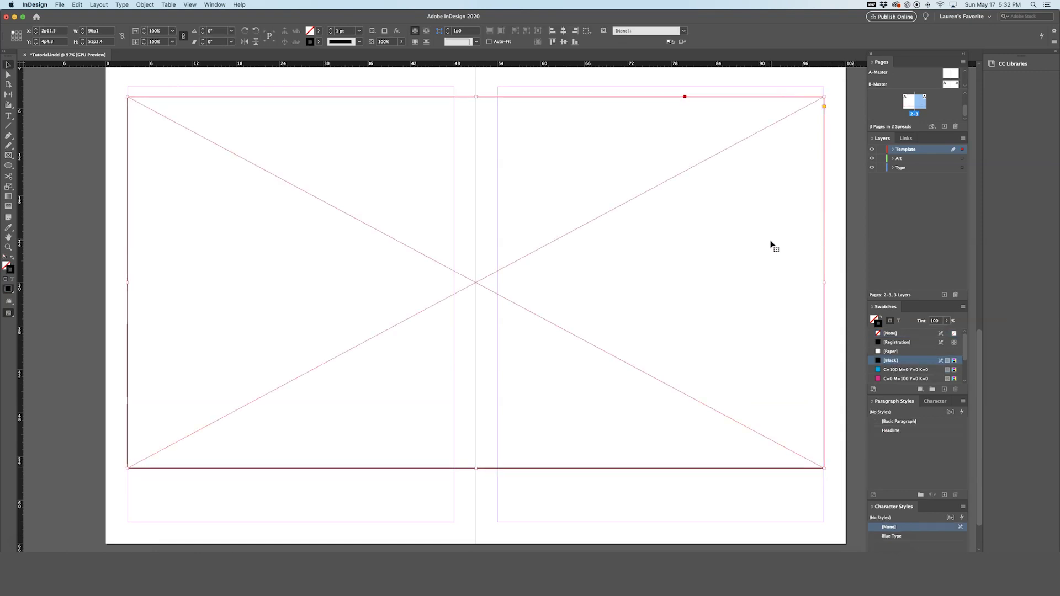
drag(677, 180, 674, 196)
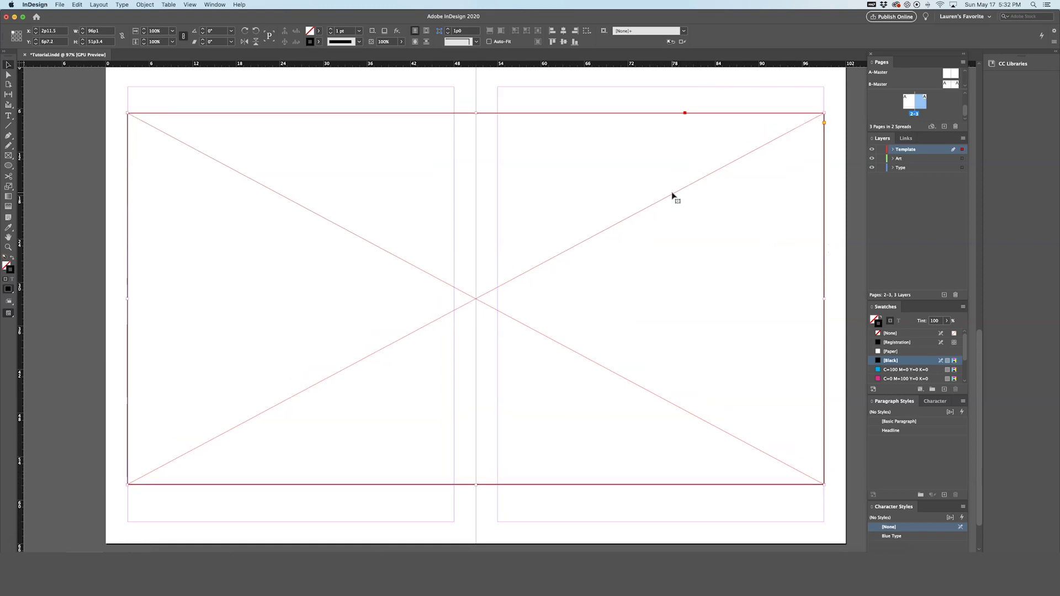
click(881, 150)
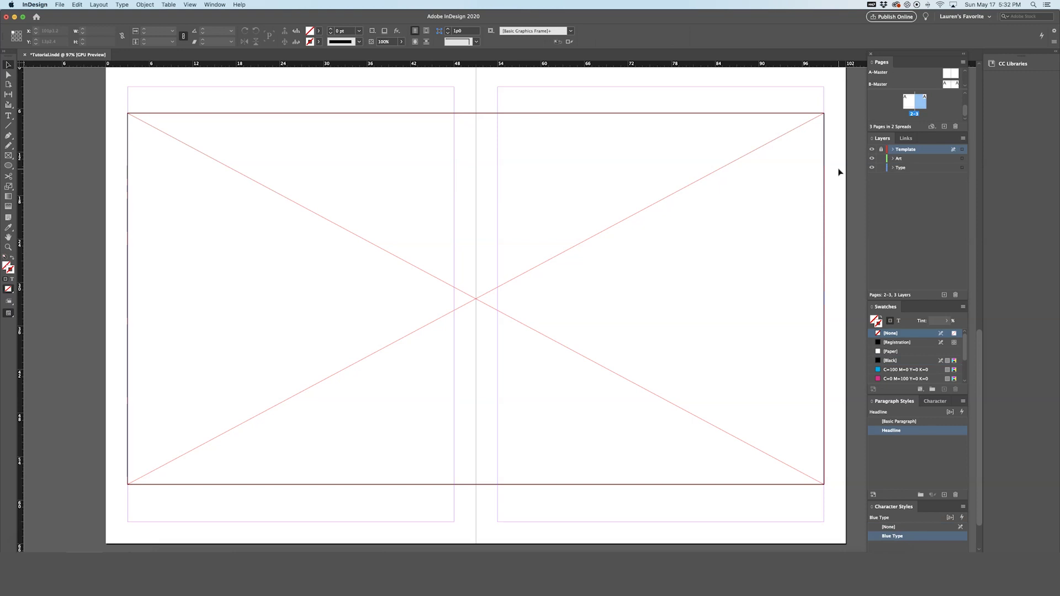
Step: On the Art layer, draw a frame about 75p4 by 51p10 over the template frame and fill it with C=100 M=0 Y=0 K=0
click(900, 159)
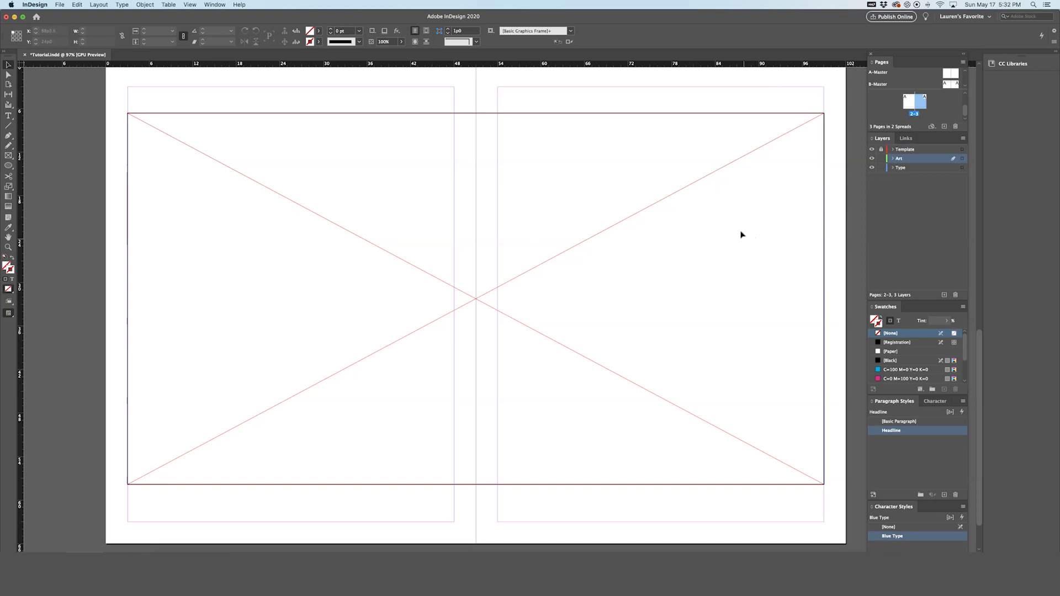
click(9, 156)
drag(131, 105, 674, 480)
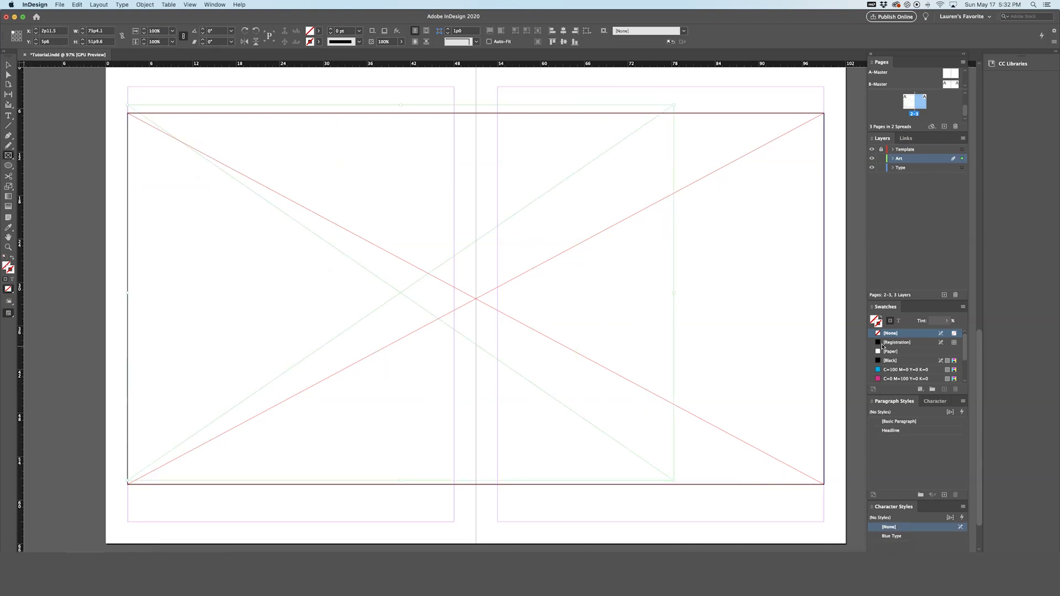
click(906, 370)
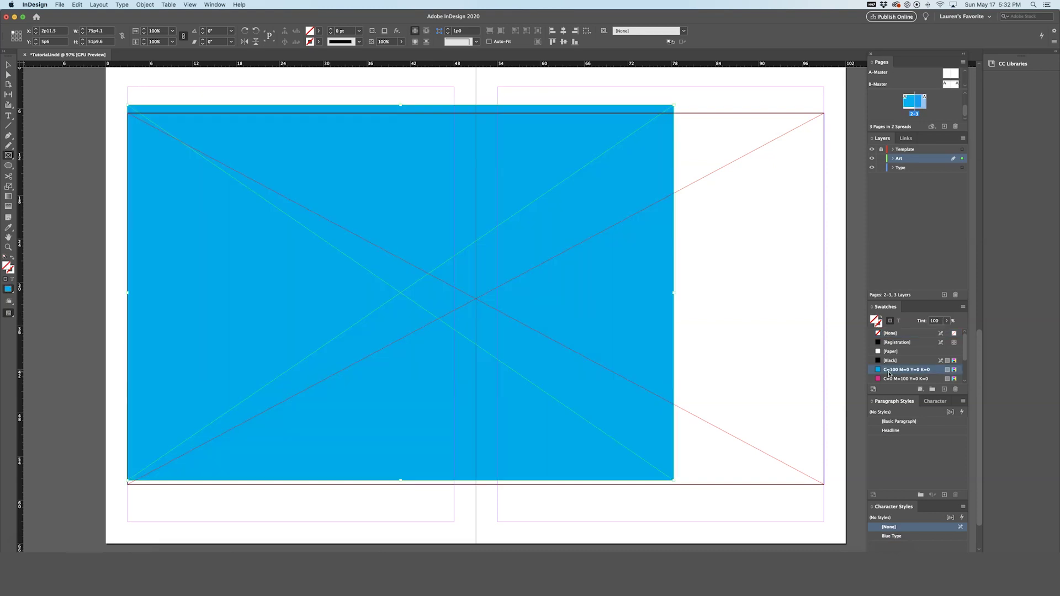
key(v)
key(w)
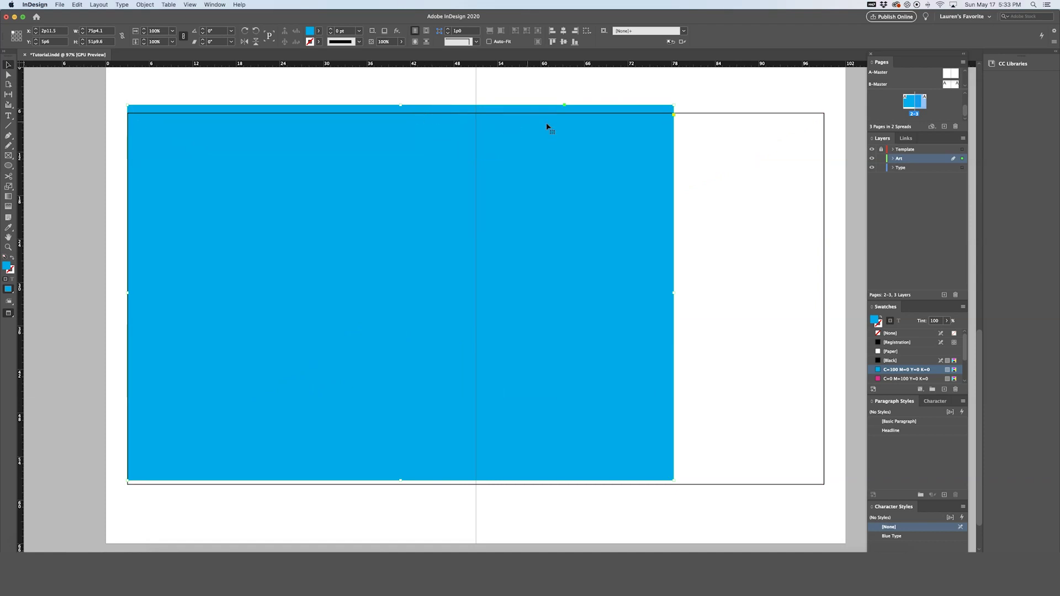
Step: On the Type layer, create a text frame about 40p1 by 33p6 containing "design" in [Paper]
click(905, 168)
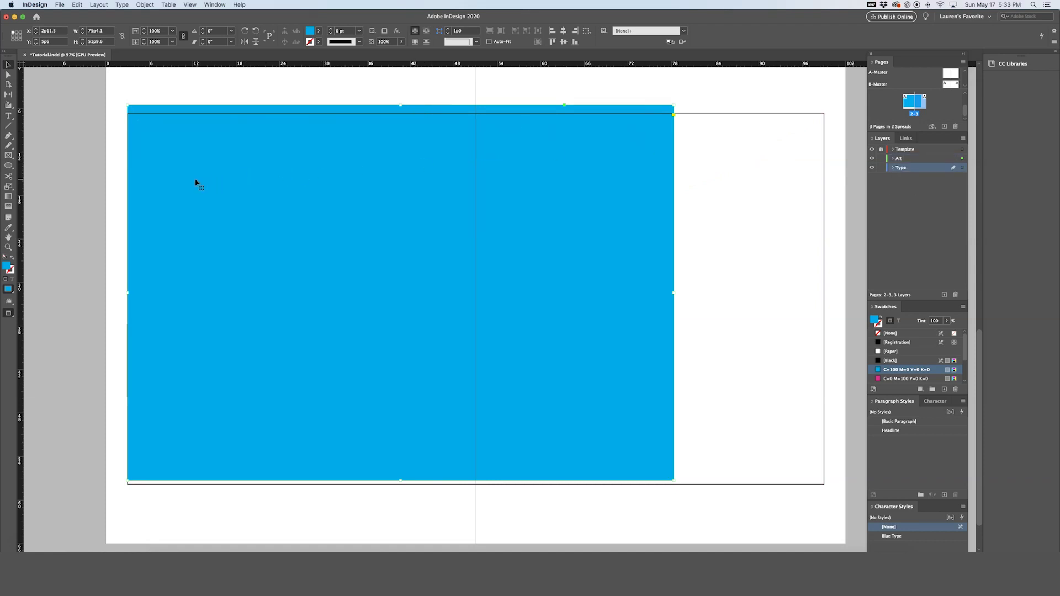
key(t)
drag(149, 160, 441, 409)
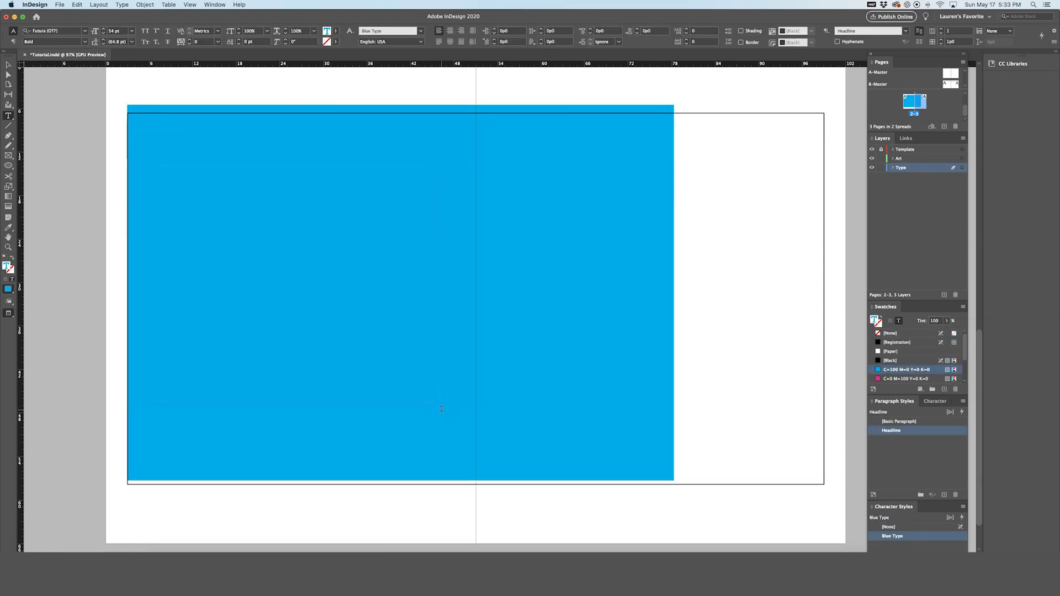
text(The)
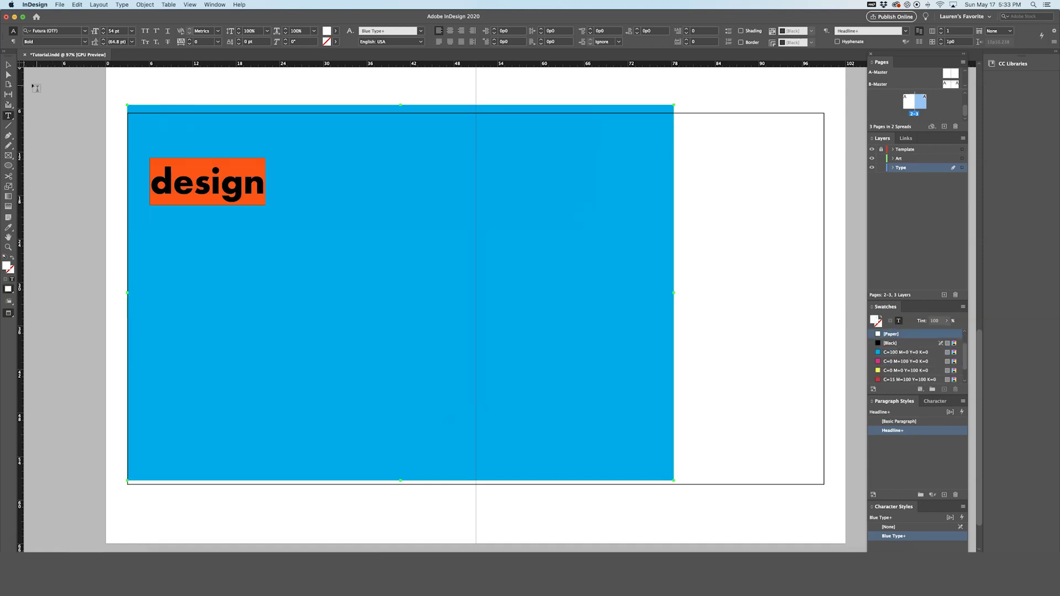
key(Escape)
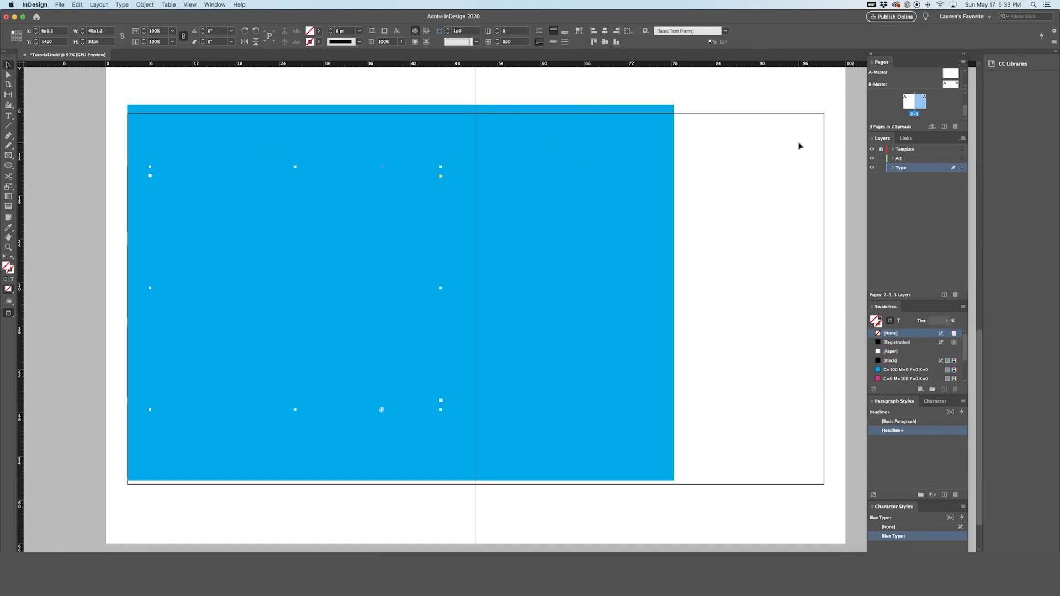
Step: Move the Type layer above the Art layer and hide the Template layer
drag(899, 168, 905, 157)
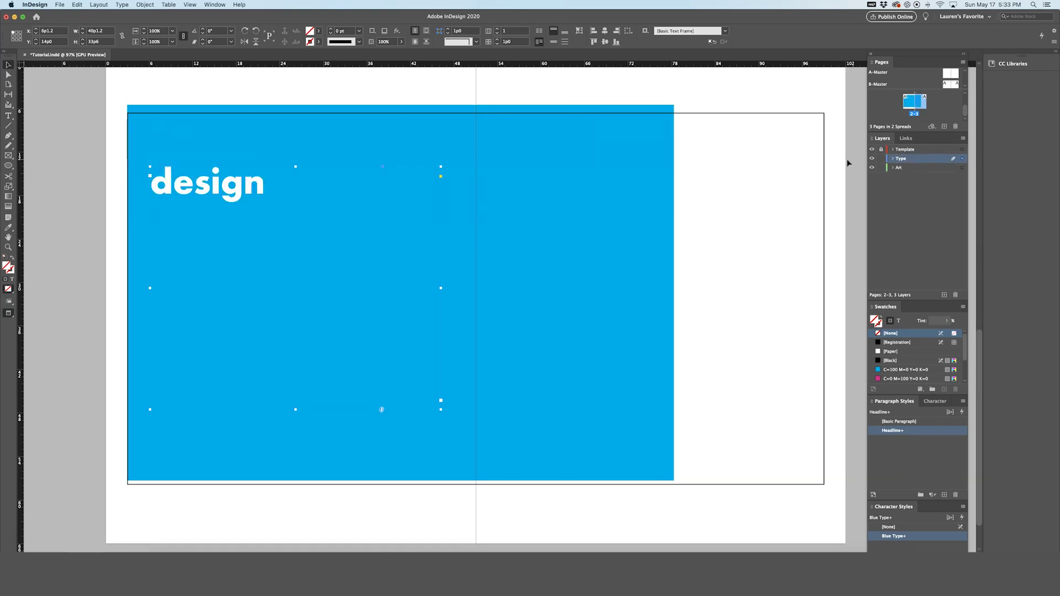
click(873, 150)
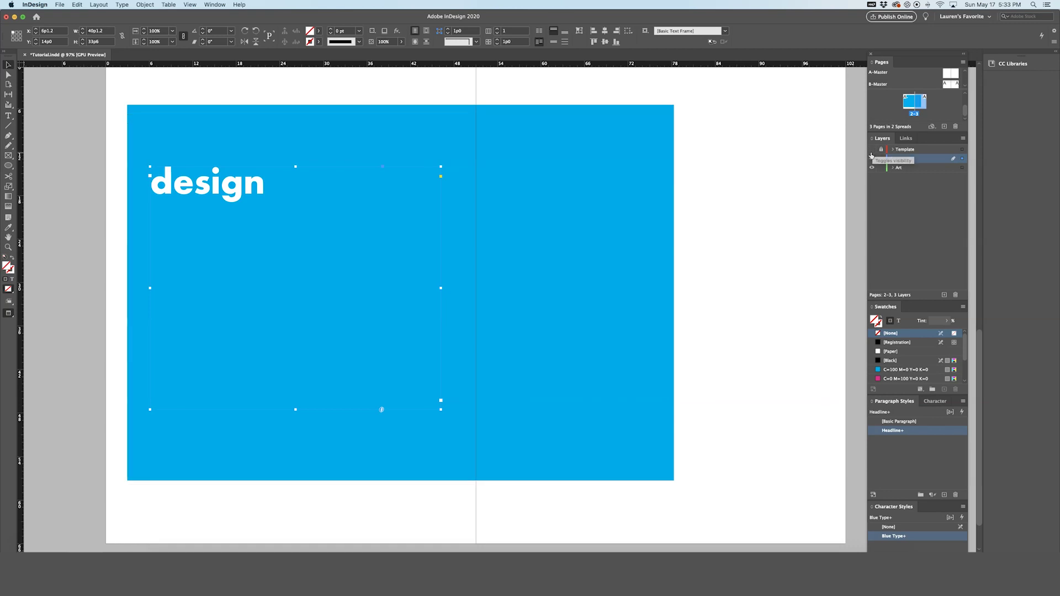
click(796, 184)
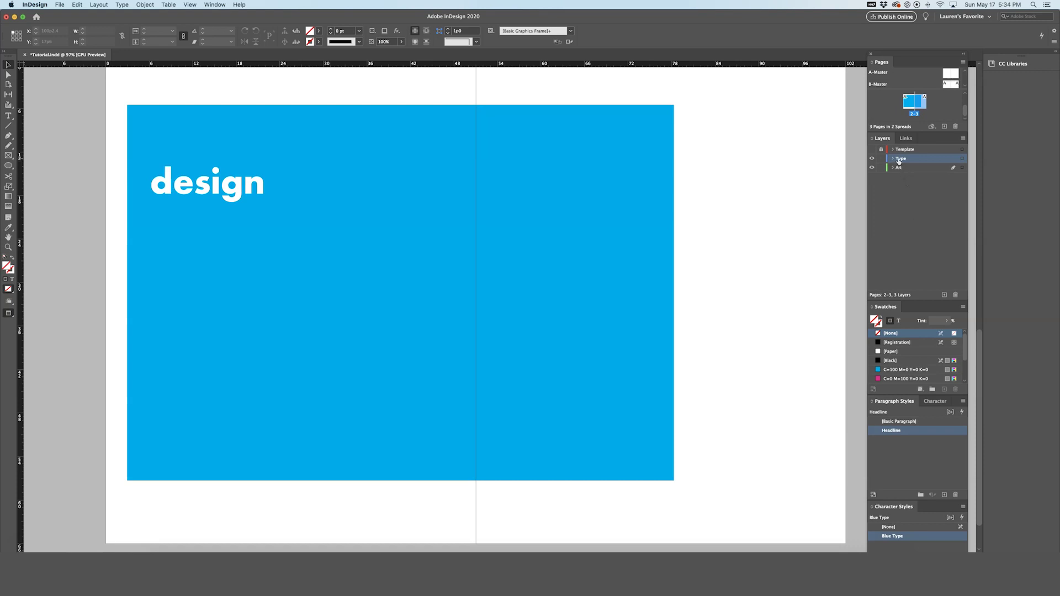
Step: Duplicate the Type layer, hide the original, and rename the copy "OUtlined Type"
drag(902, 160, 945, 295)
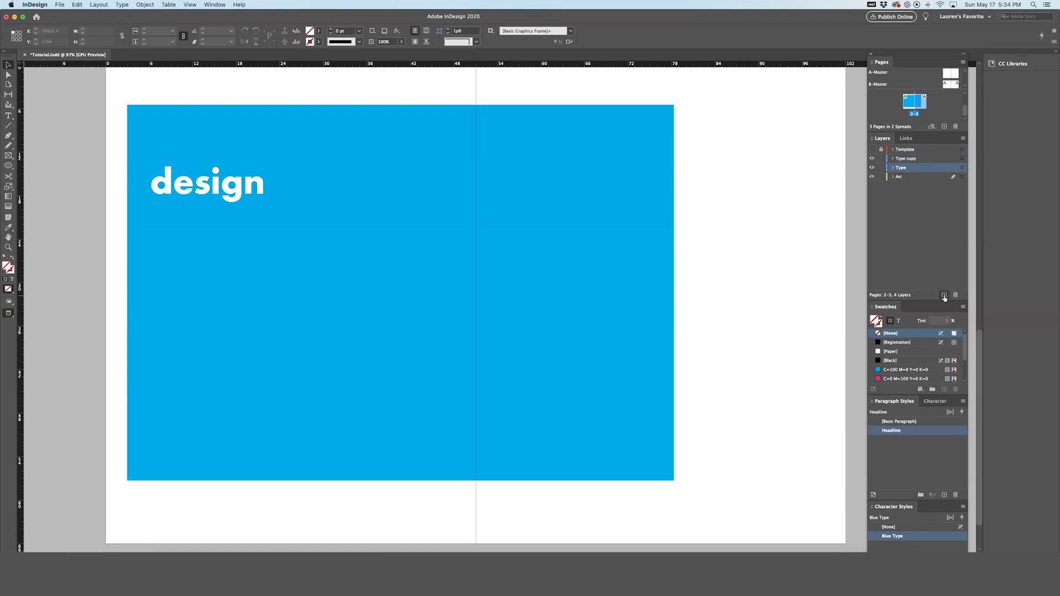
click(872, 167)
double_click(905, 160)
text(Outlined Type)
key(Return)
Step: Convert the "design" text on the duplicated type layer to outlines and deselect it
click(201, 190)
click(122, 4)
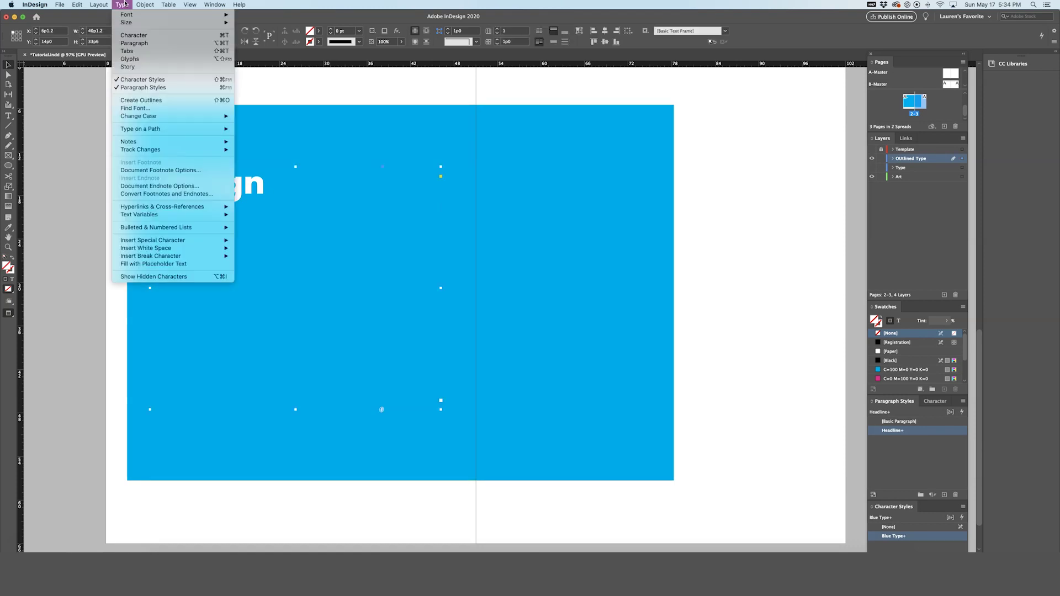
click(141, 100)
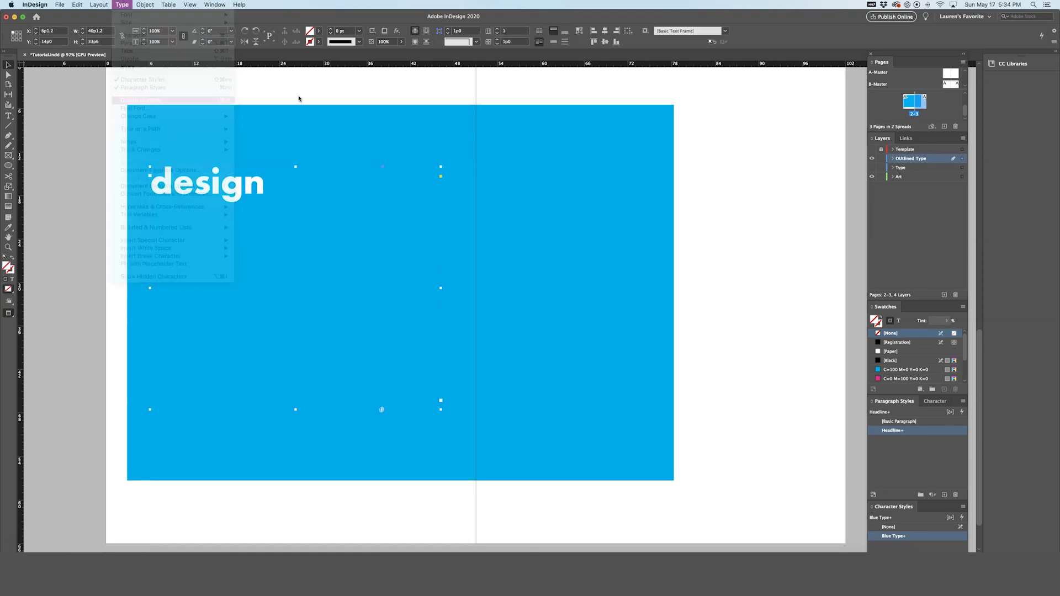
click(360, 99)
key(v)
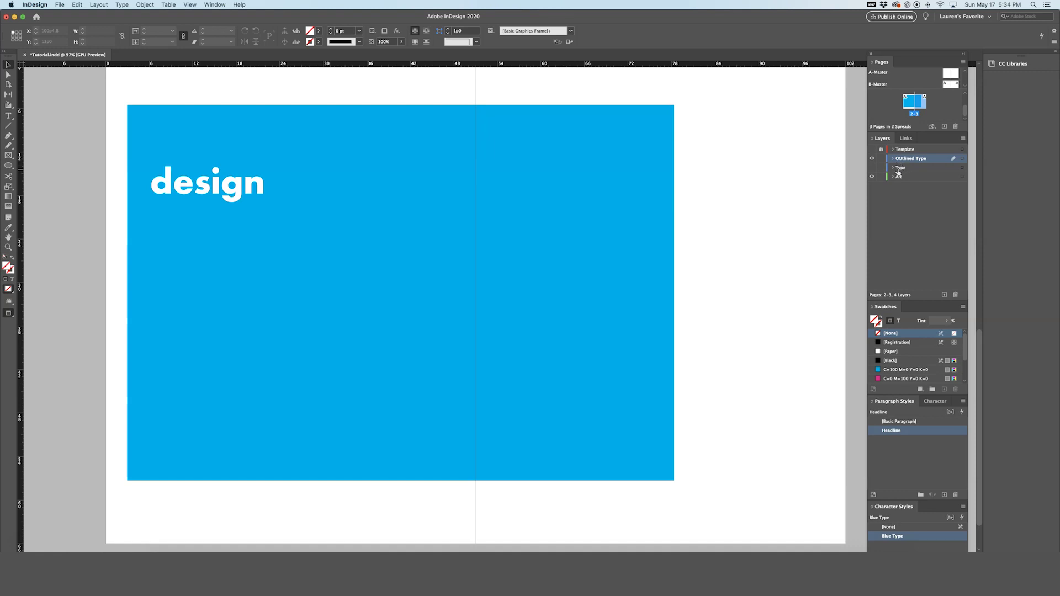
Step: Switch the Art layer's visibility off and on again, and show and unlock the Template layer
click(872, 176)
click(873, 176)
click(873, 150)
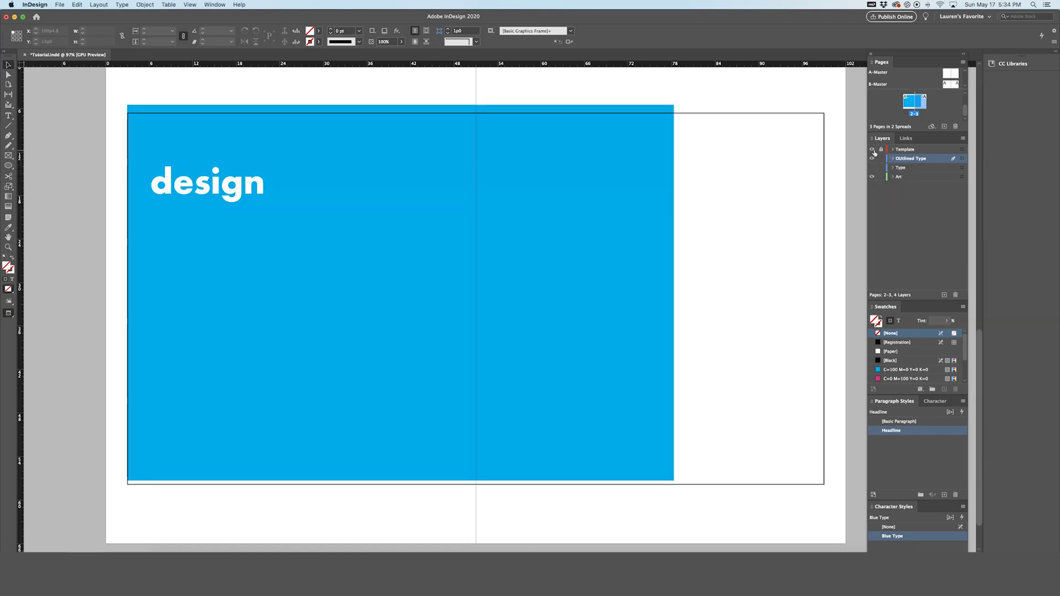
click(881, 149)
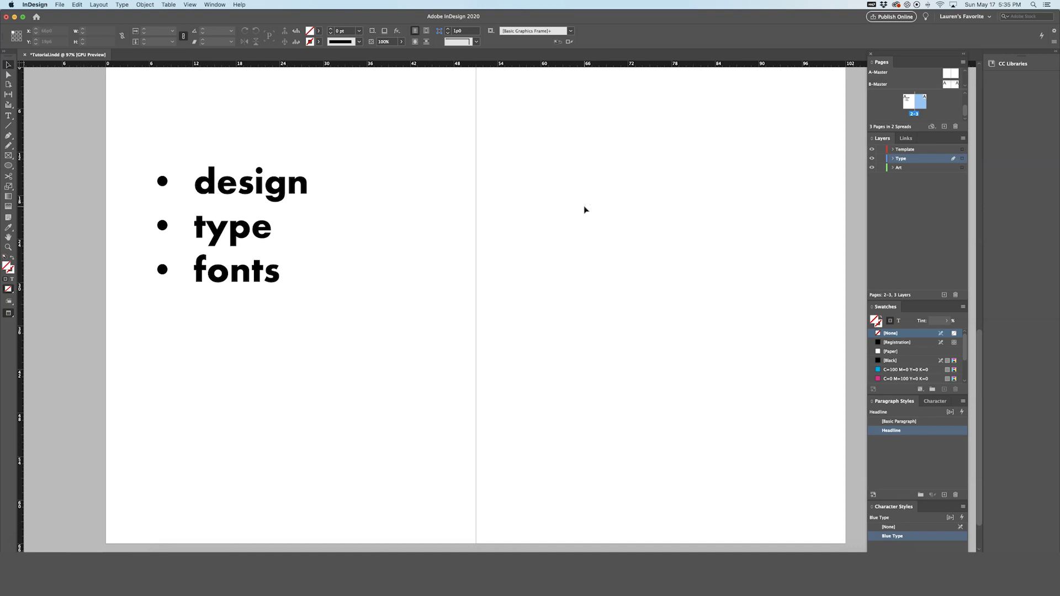
Step: Try to convert the bulleted list of design, type and fonts straight to outlines, and undo the conversion
click(245, 178)
click(122, 4)
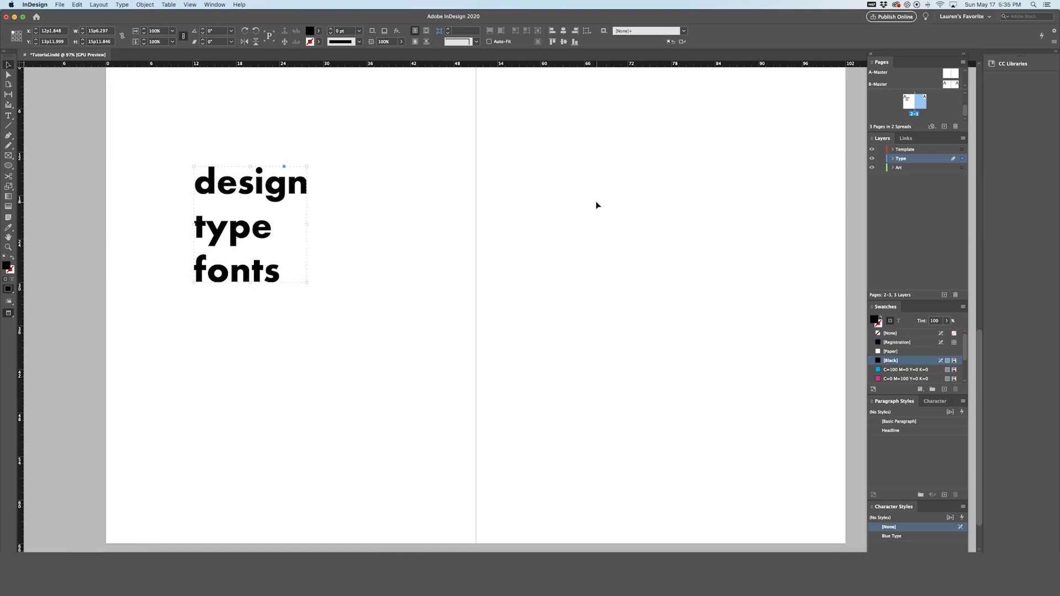
key(super+z)
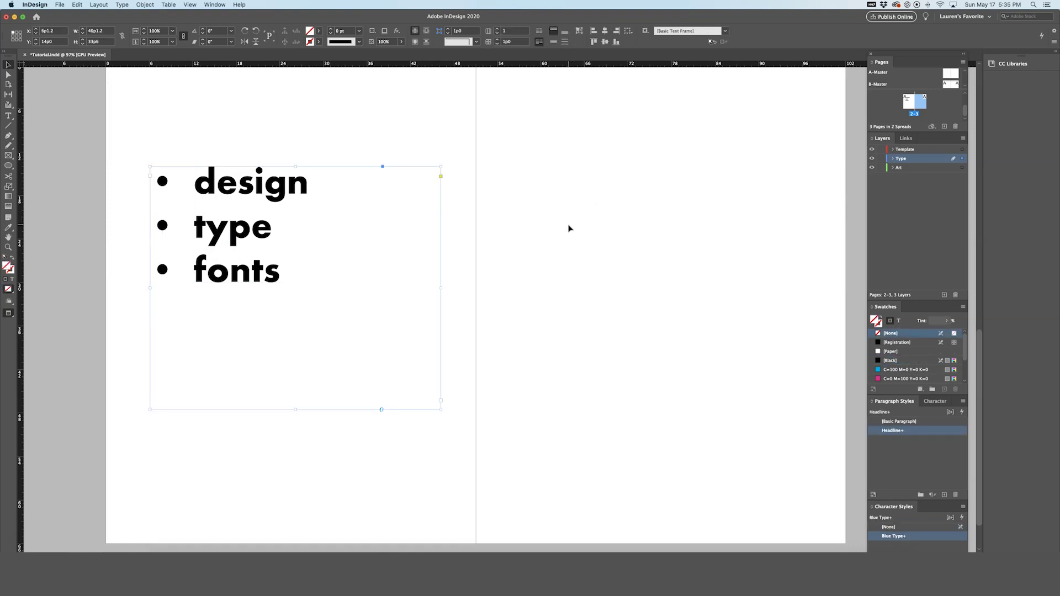
Step: Convert the bullets of all three list lines to text and switch to the Selection tool
key(t)
drag(364, 275, 127, 170)
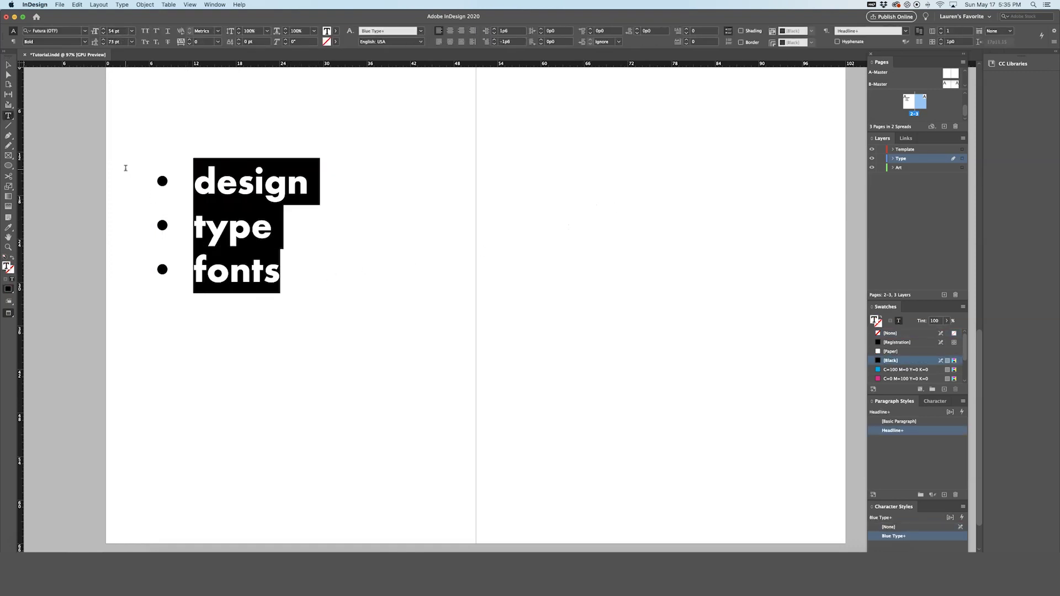
click(123, 4)
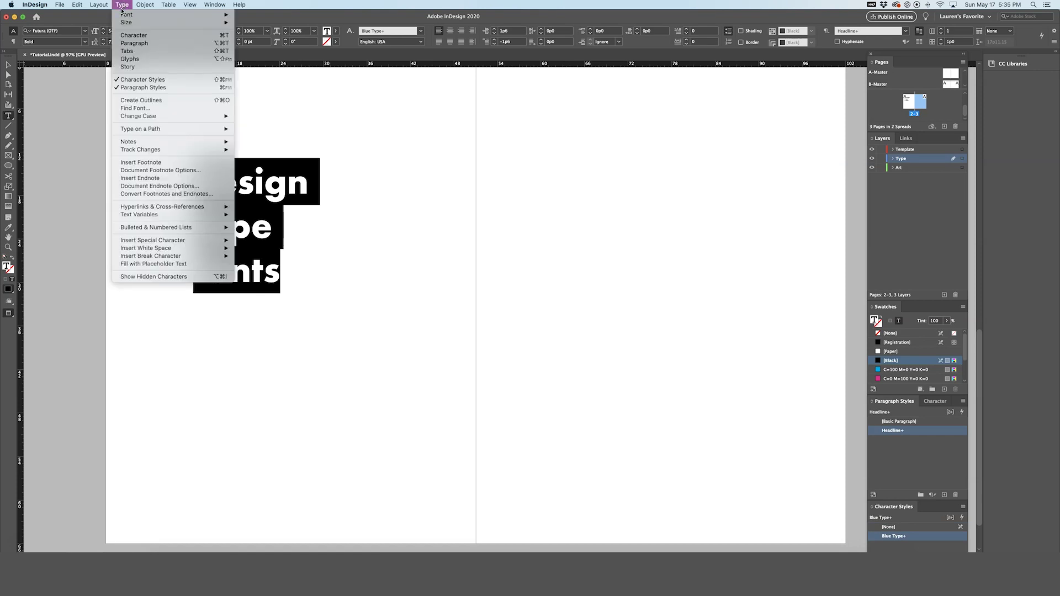
mouse_move(144, 229)
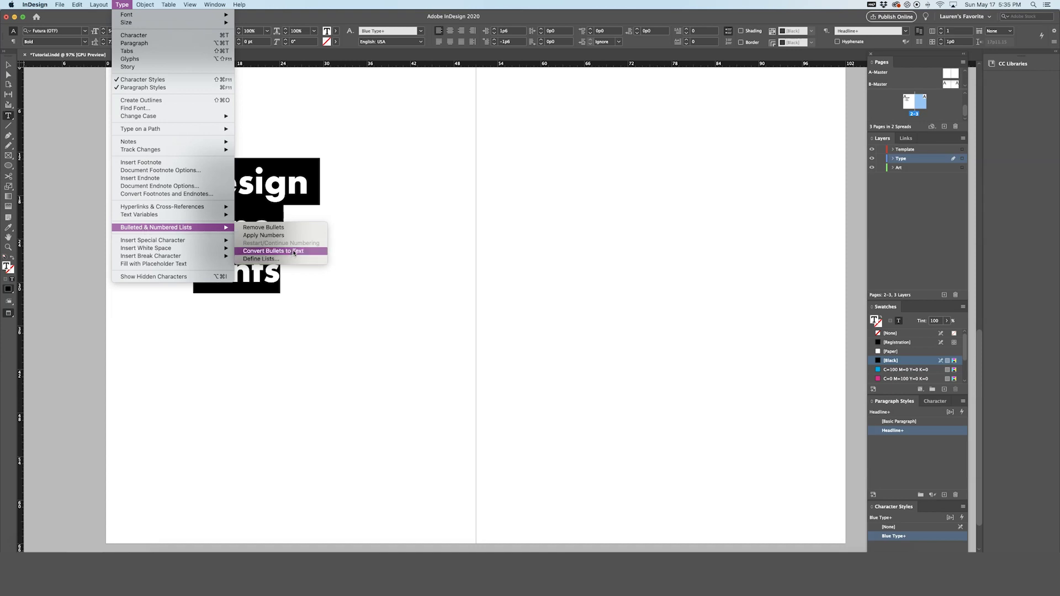
click(294, 251)
click(7, 66)
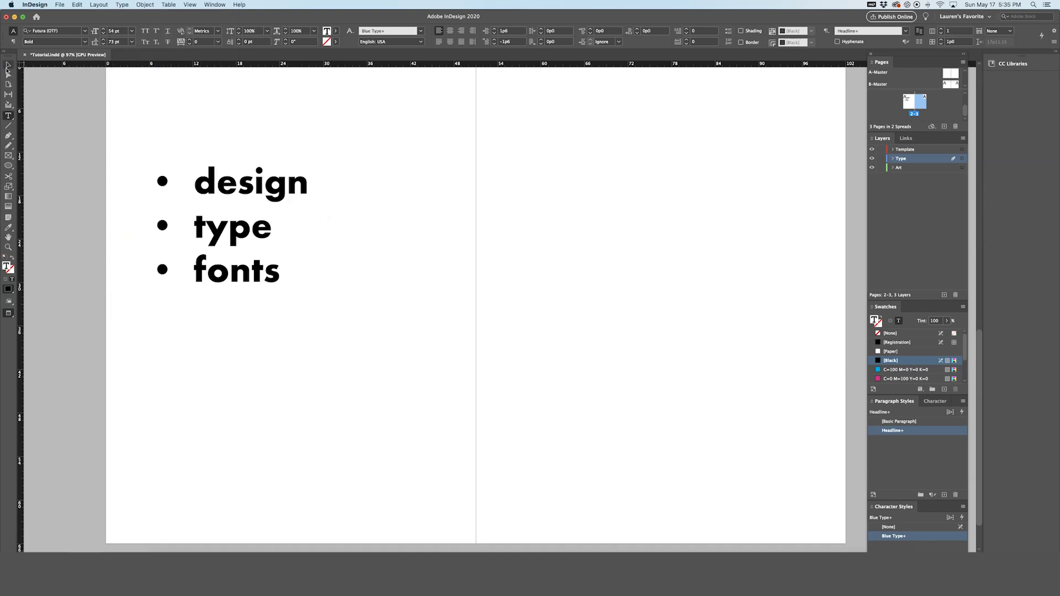
Step: Convert the bulleted list of design, type and fonts to outlines from its text frame
click(221, 221)
click(121, 5)
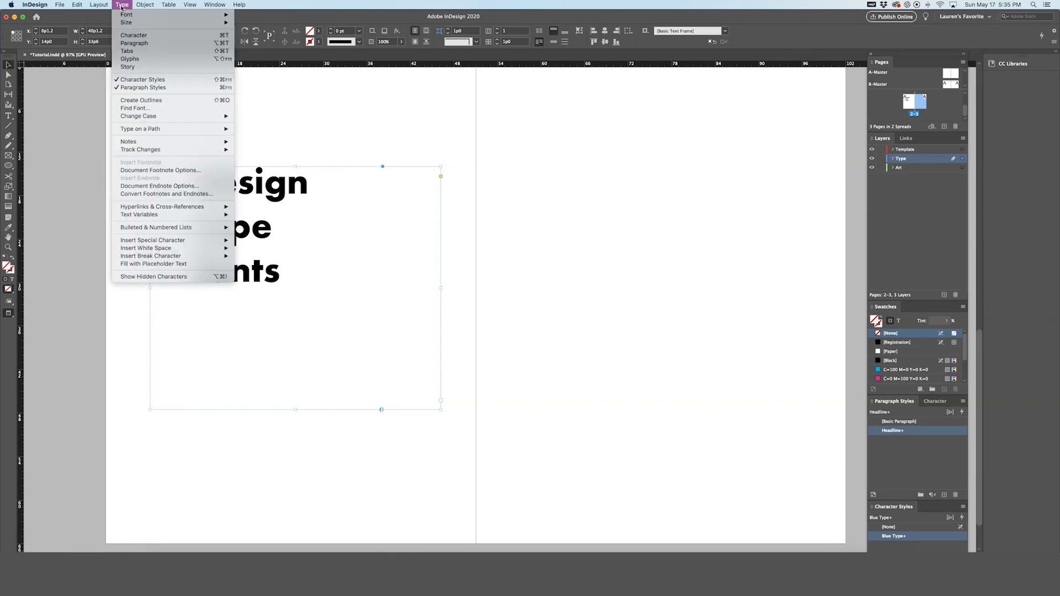
click(143, 103)
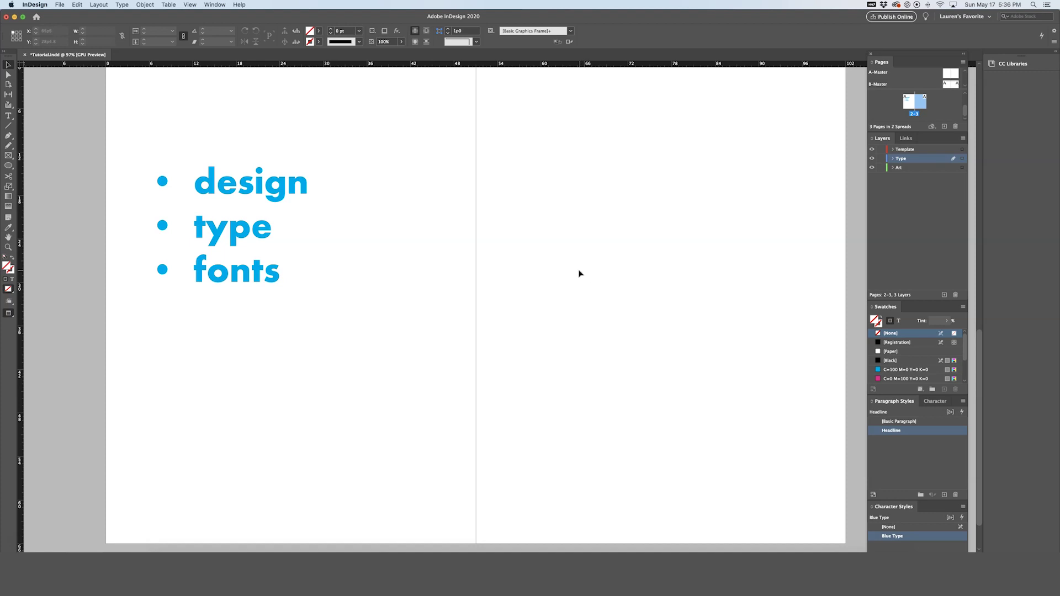
Step: Delete the cyan swatch C=100 M=0 Y=0 K=0 and replace it with the defined swatch C=100 M=90 Y=10 K=0
click(212, 6)
mouse_move(216, 61)
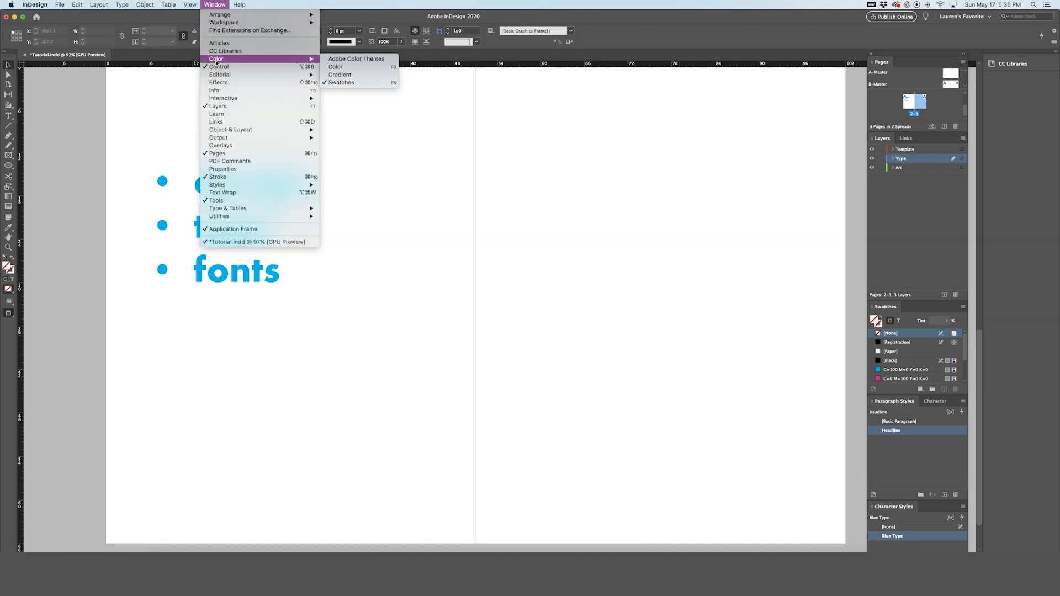
click(543, 139)
drag(967, 346, 963, 363)
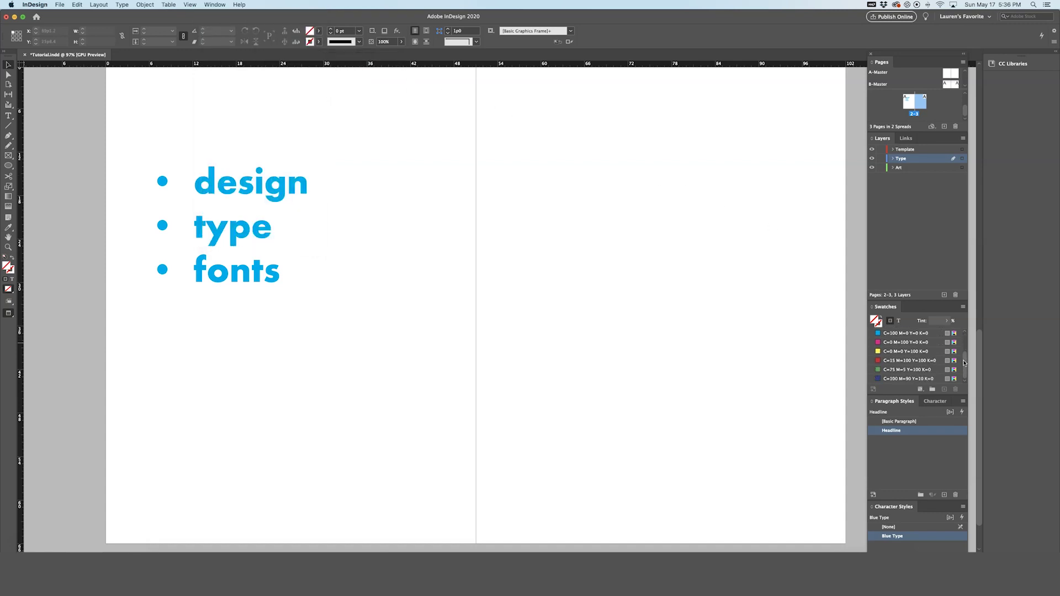
click(890, 333)
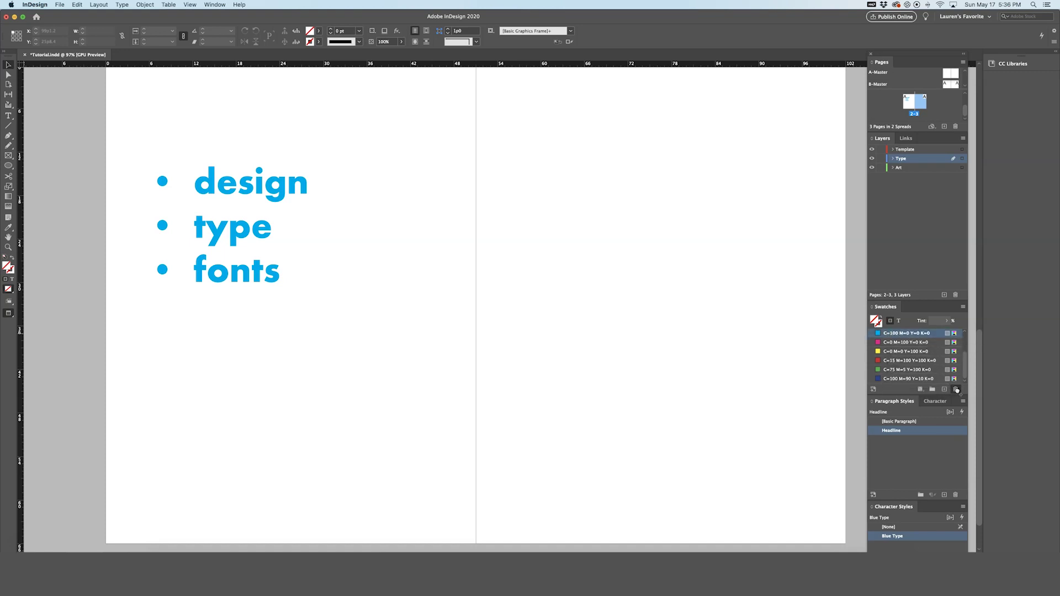
click(956, 390)
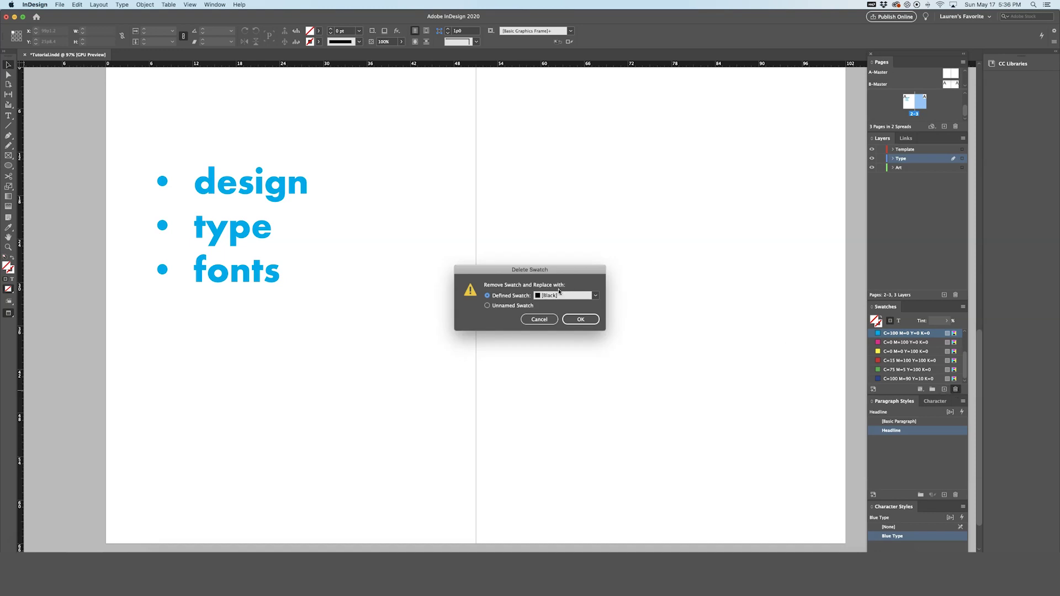
click(596, 297)
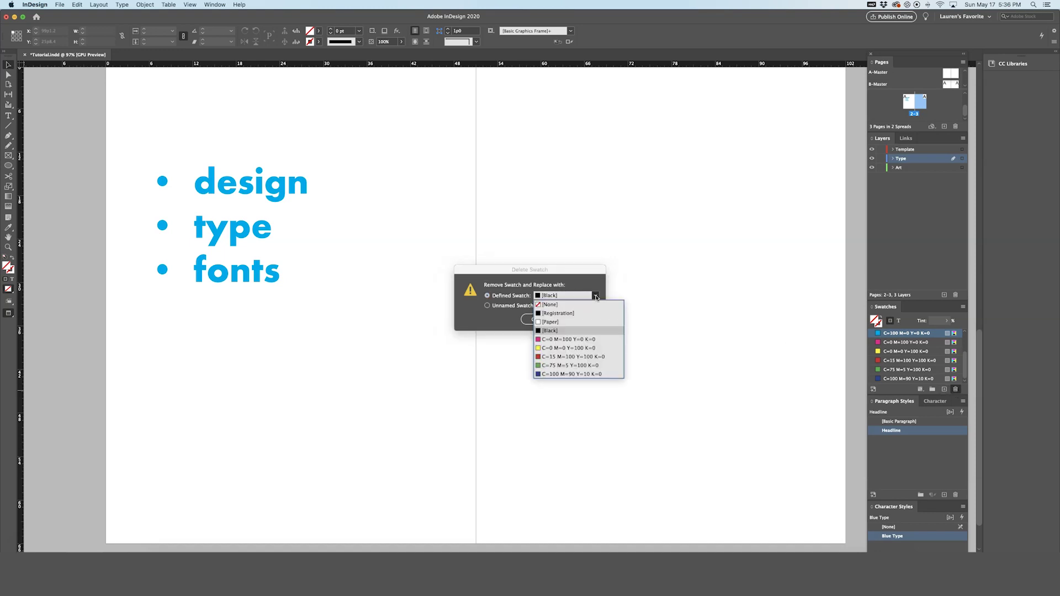
click(610, 375)
click(587, 324)
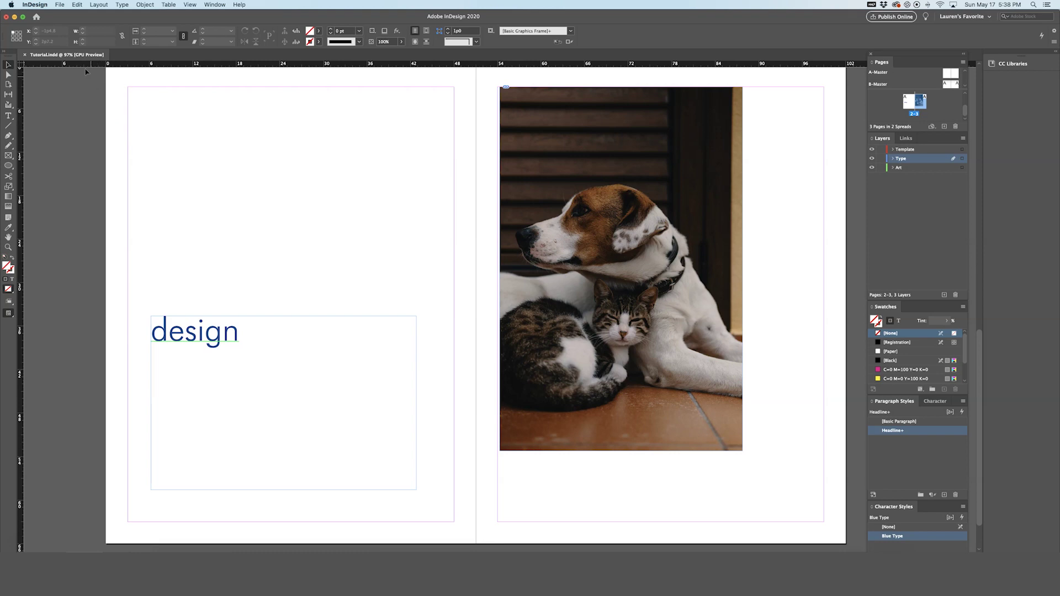
Step: Package the document to the Desktop as Tutorial Folder, including fonts, linked graphics, IDML and a High Quality Print PDF
click(59, 5)
click(82, 241)
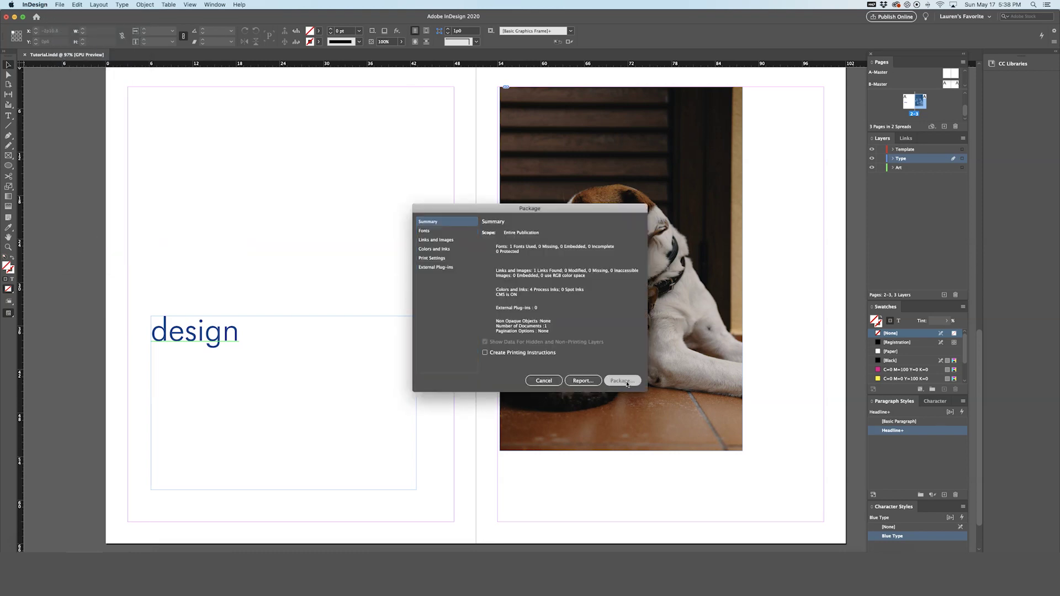
click(623, 381)
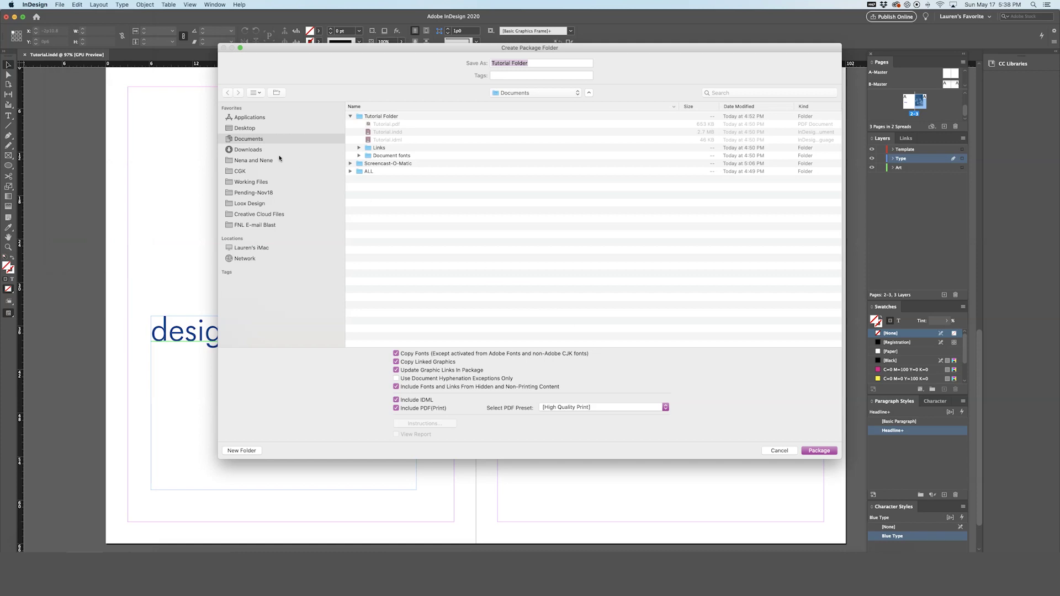
click(277, 129)
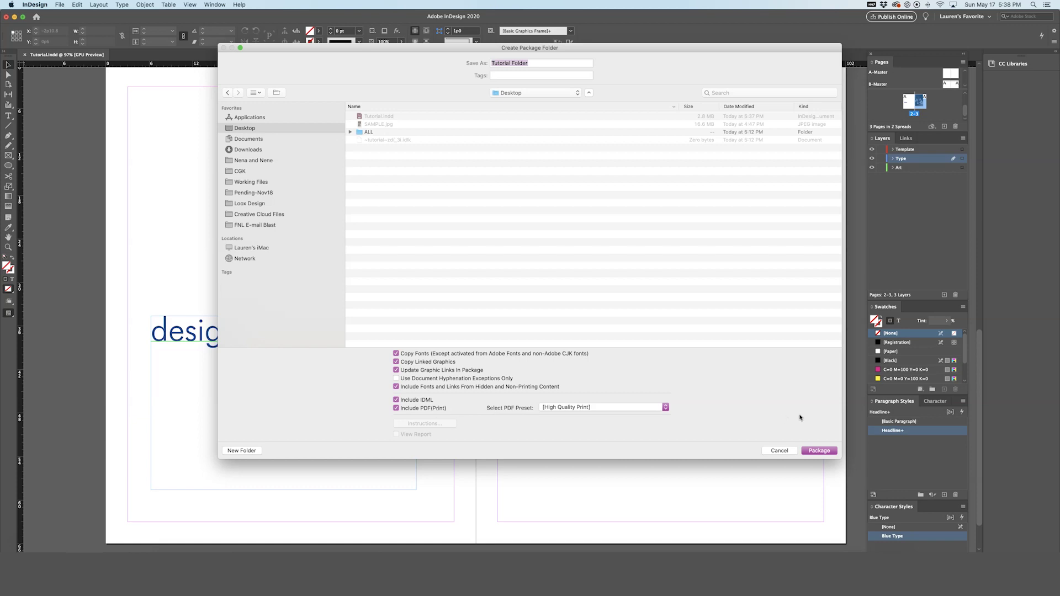
click(814, 451)
click(614, 340)
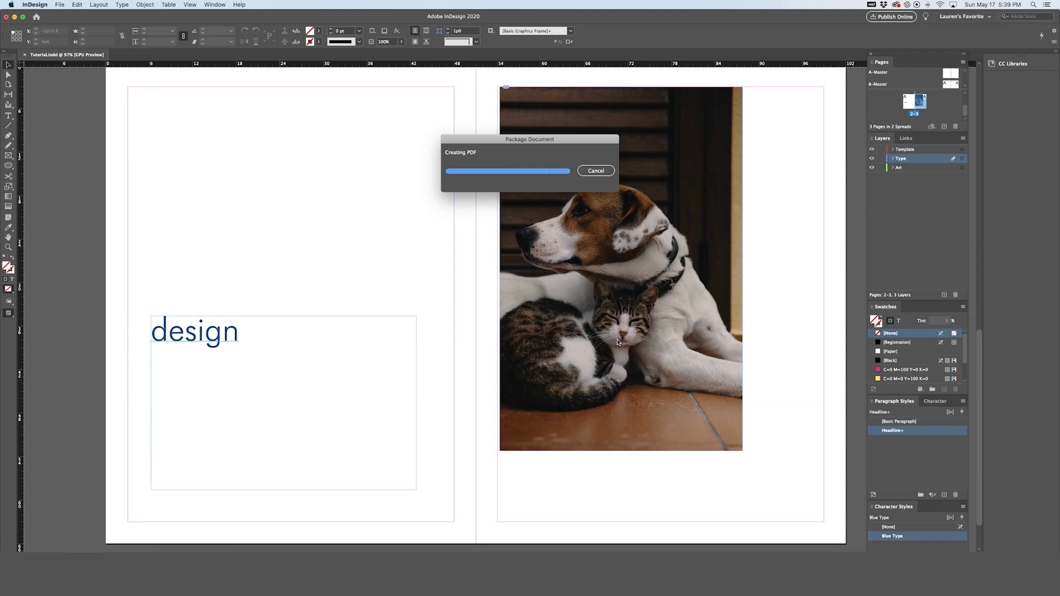
Step: Switch to Finder and examine the packaged Tutorial Folder on the Desktop, including its Document fonts and Links subfolders and InDesign files
click(172, 569)
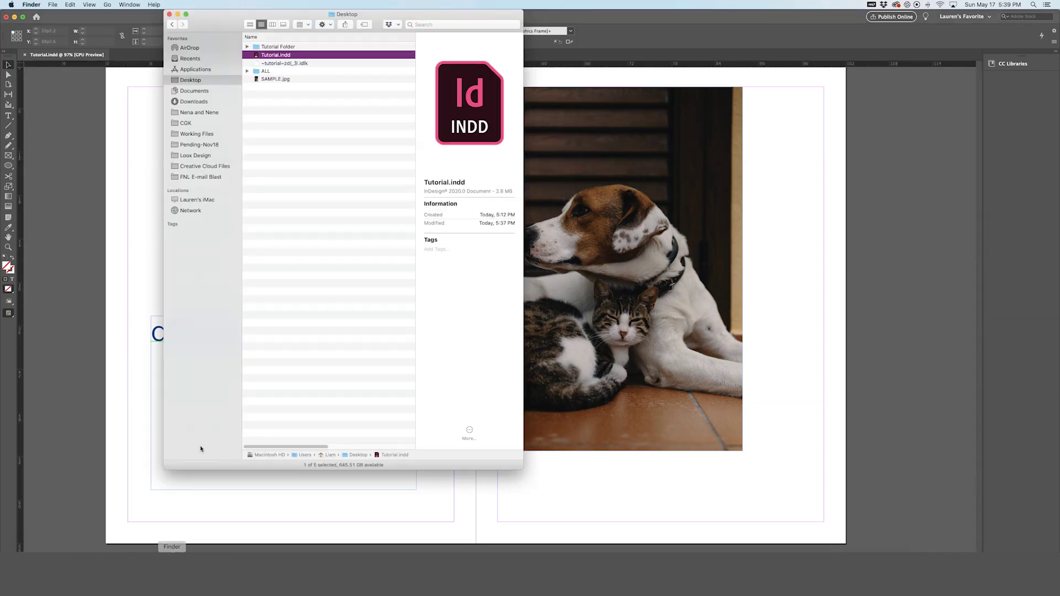
double_click(272, 47)
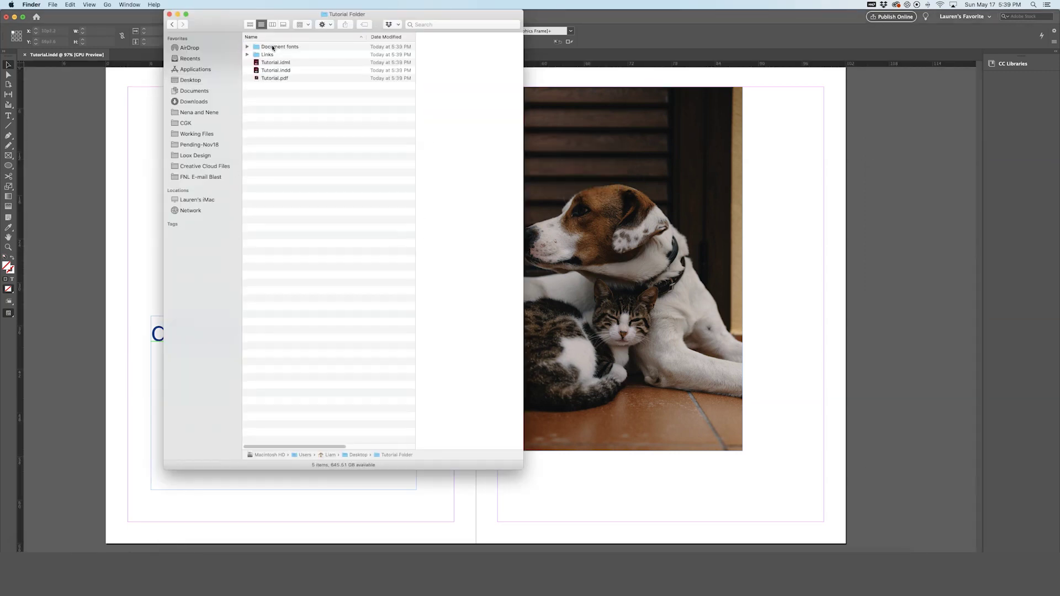
drag(523, 174, 685, 169)
click(247, 47)
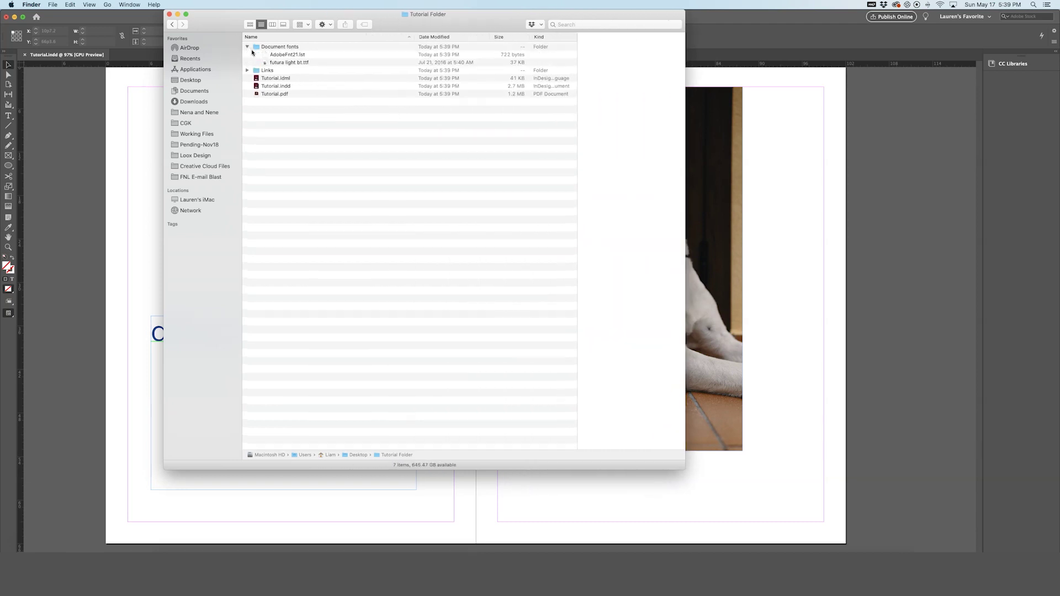
click(247, 70)
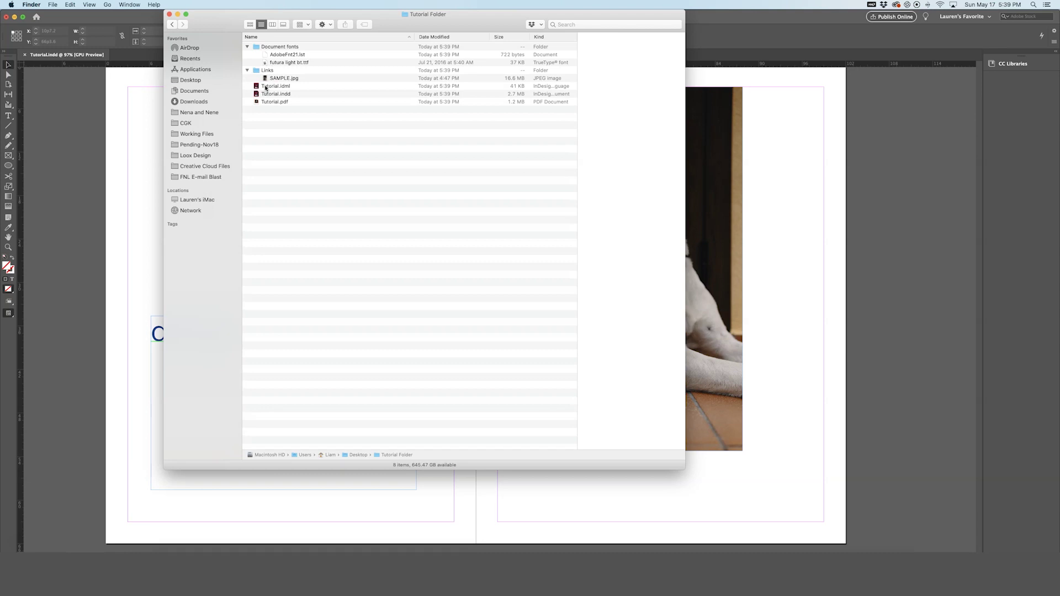
click(264, 87)
click(287, 94)
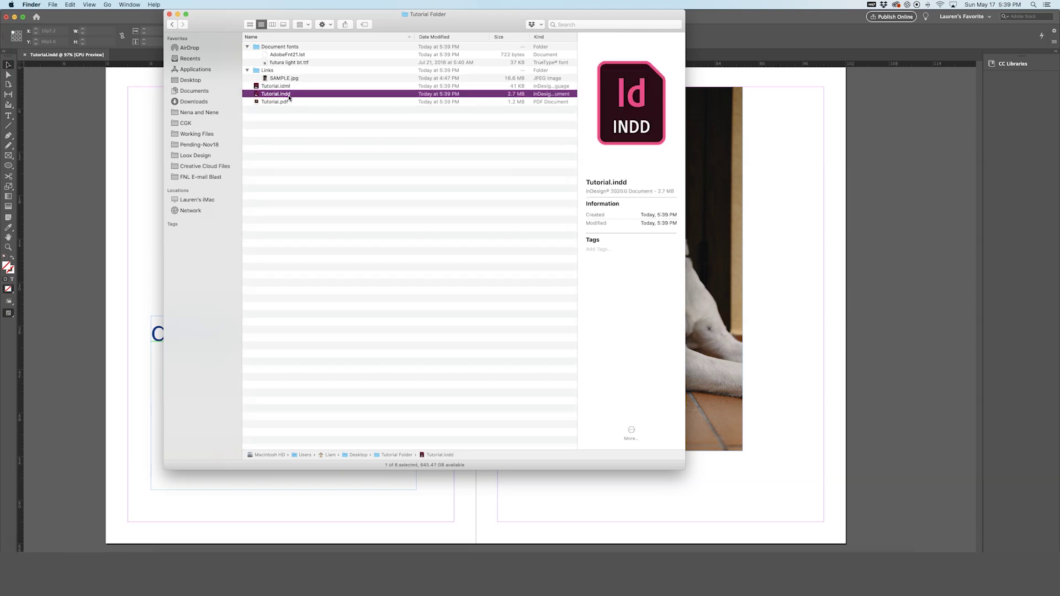
Step: Preview the second and third pages of the packaged Tutorial.pdf and return to InDesign
click(274, 101)
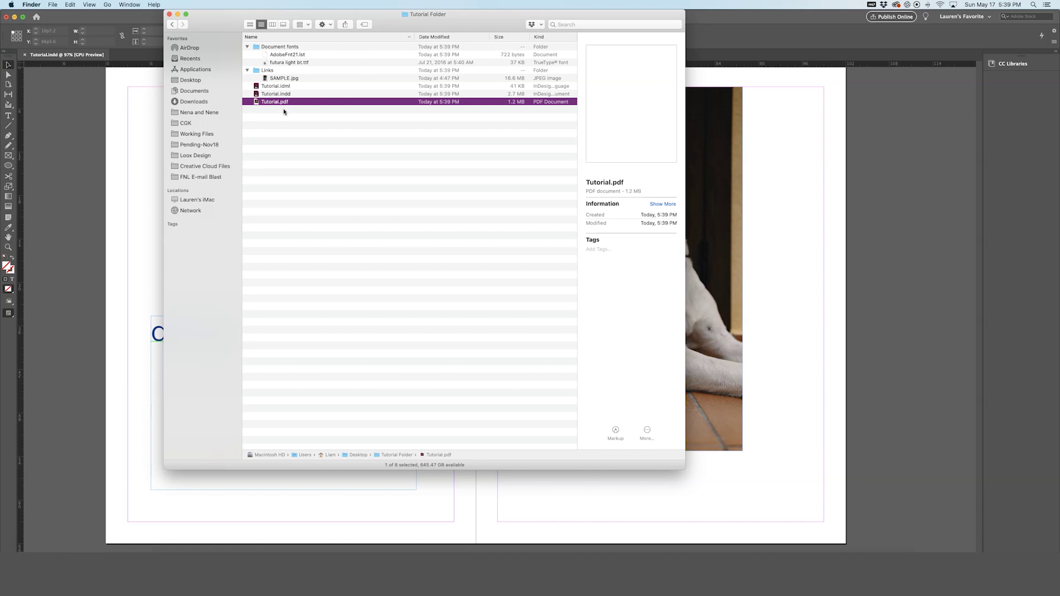
key(space)
click(723, 132)
click(723, 173)
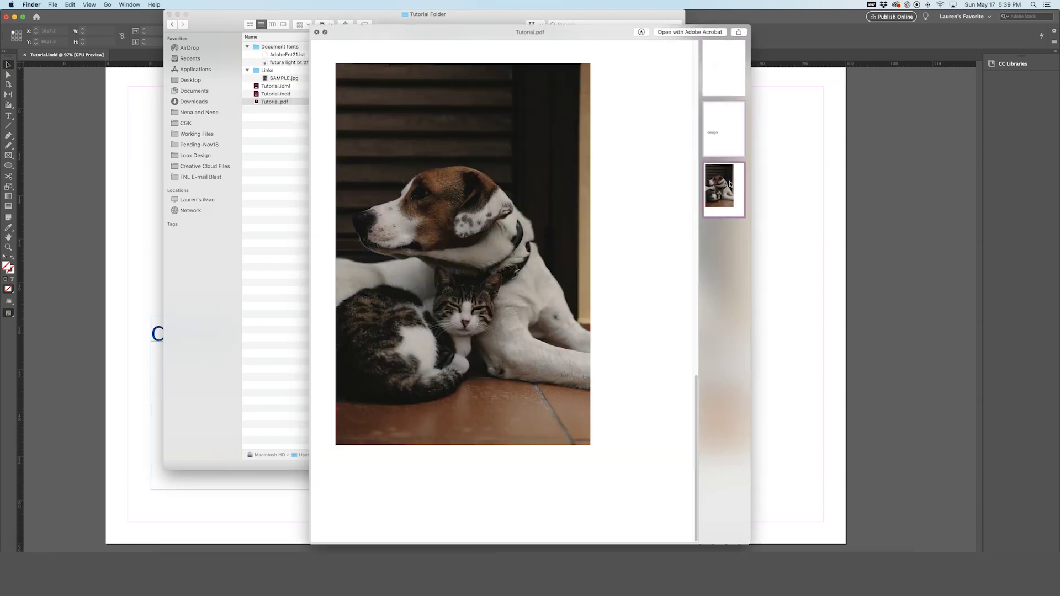
key(space)
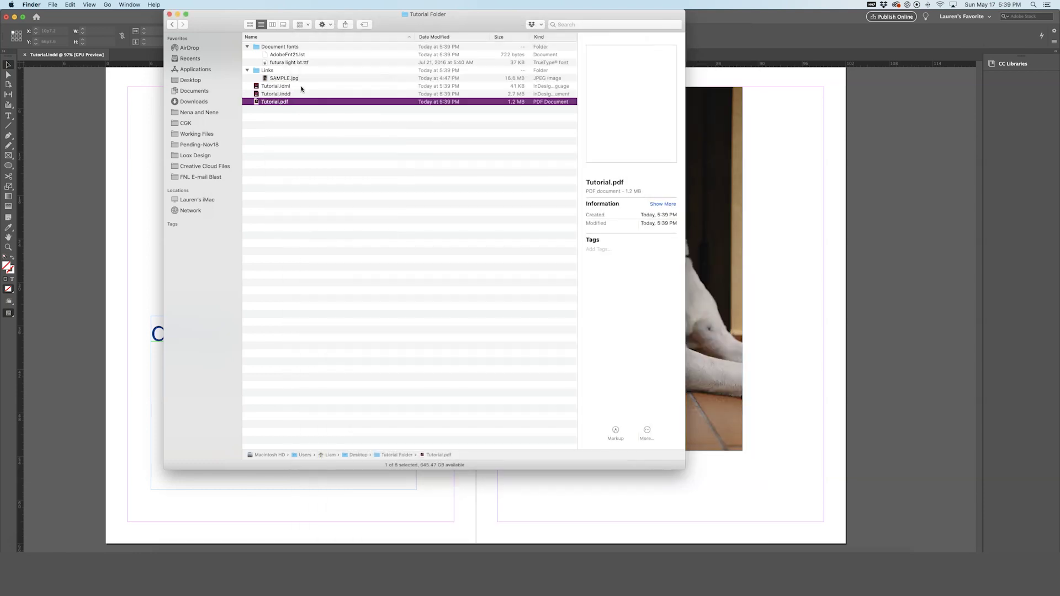
click(125, 88)
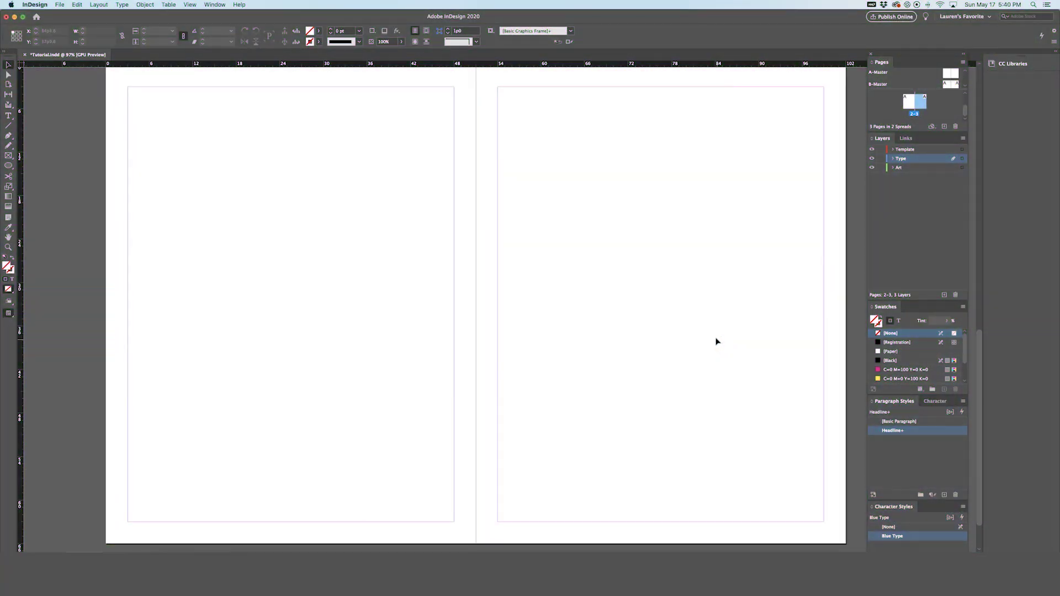
Step: Undock the Swatches and Layers panels and the Pages panel group, and float them separately around the document spread
drag(898, 309, 677, 99)
drag(879, 56, 667, 223)
drag(666, 301, 893, 99)
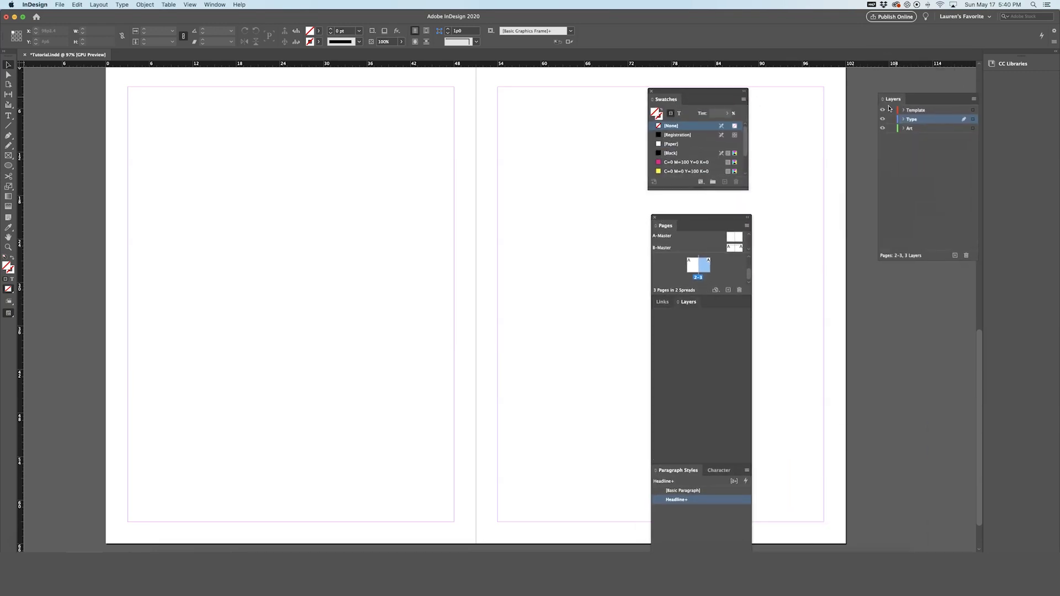
drag(735, 93, 738, 102)
Step: Save the current panel arrangement as a new workspace named Tutorial Workspace, capturing panel locations and menu customization
click(220, 5)
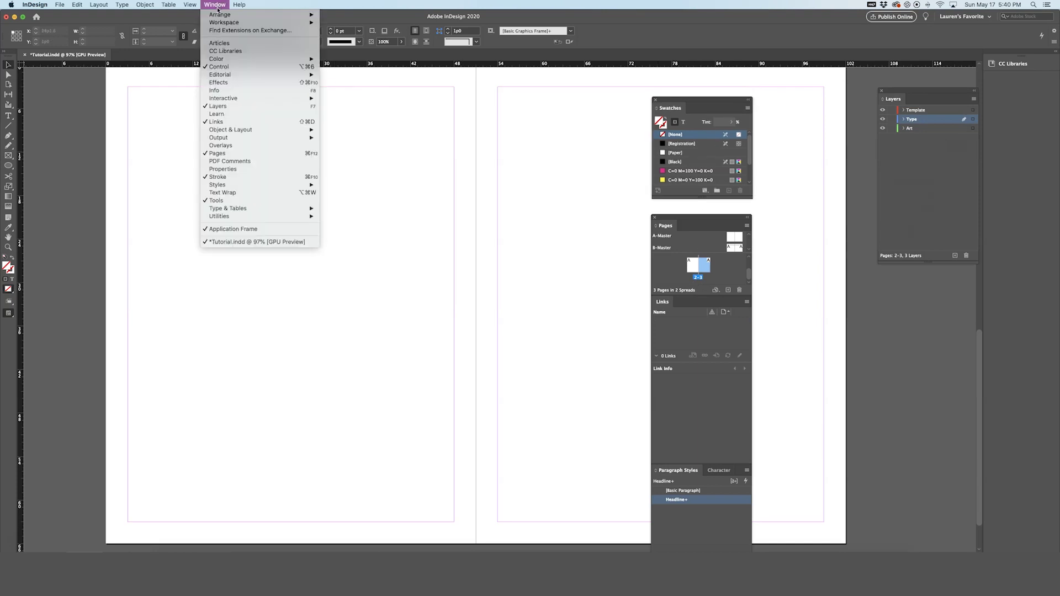
mouse_move(220, 22)
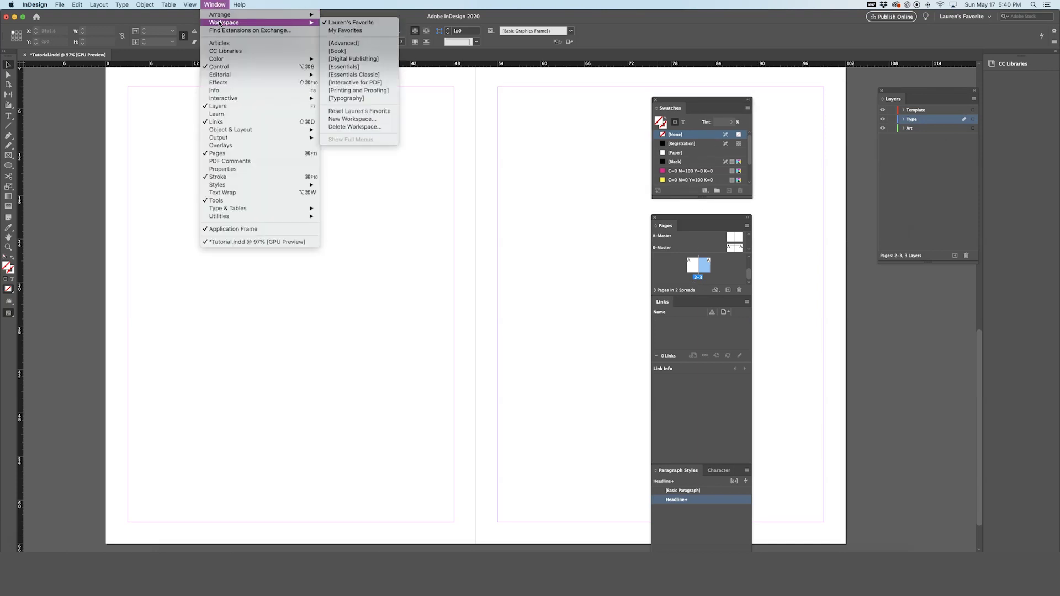
click(369, 121)
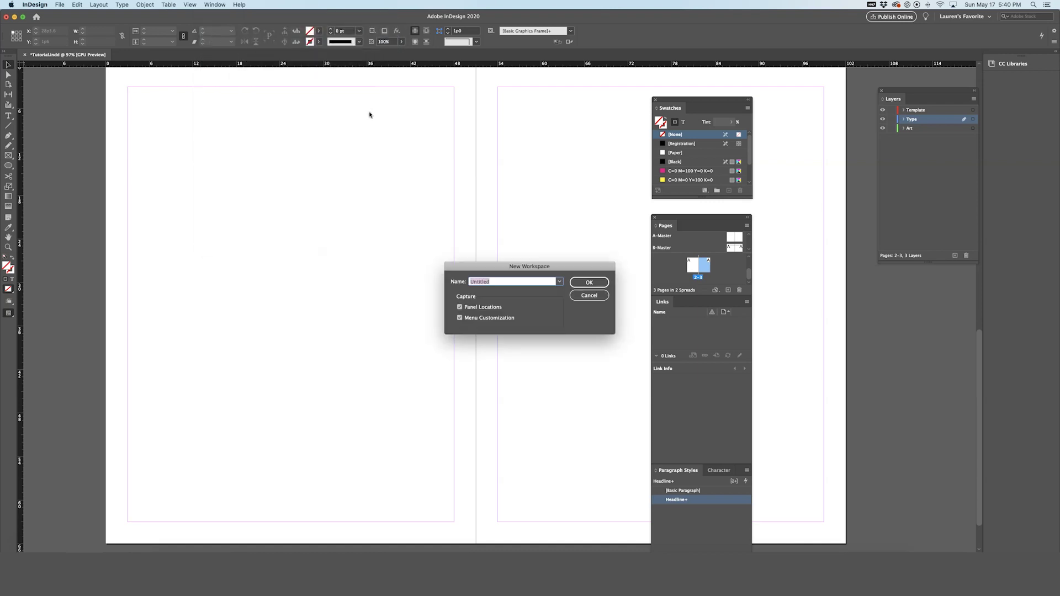
text(Tutorial Workspac)
key(Return)
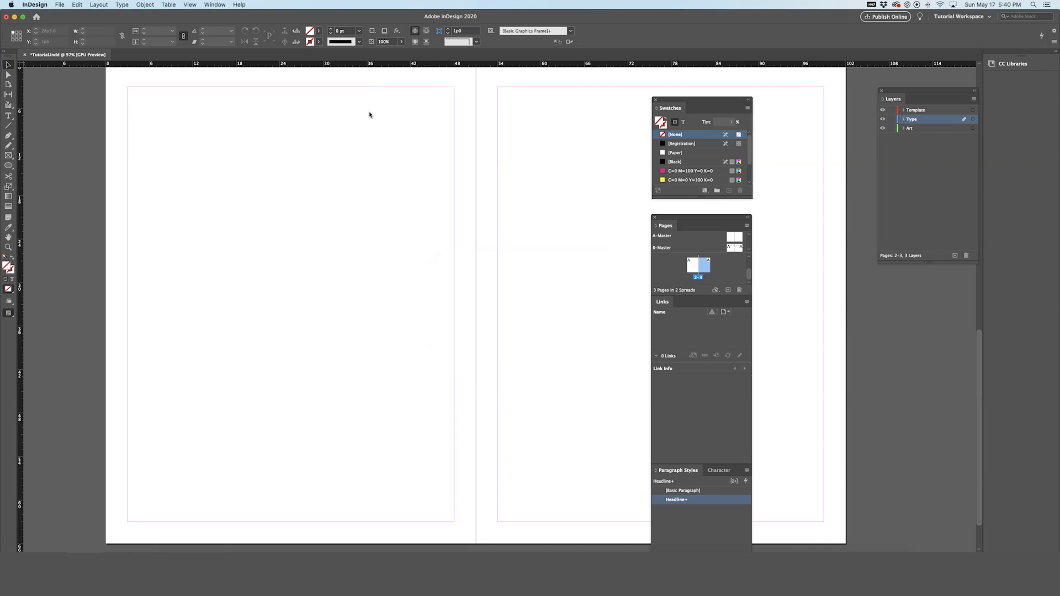
Step: Move the Pages group, Swatches and Layers panels out of place, and reset Tutorial Workspace to its saved layout
drag(690, 217, 120, 129)
drag(703, 101, 928, 337)
drag(910, 93, 581, 258)
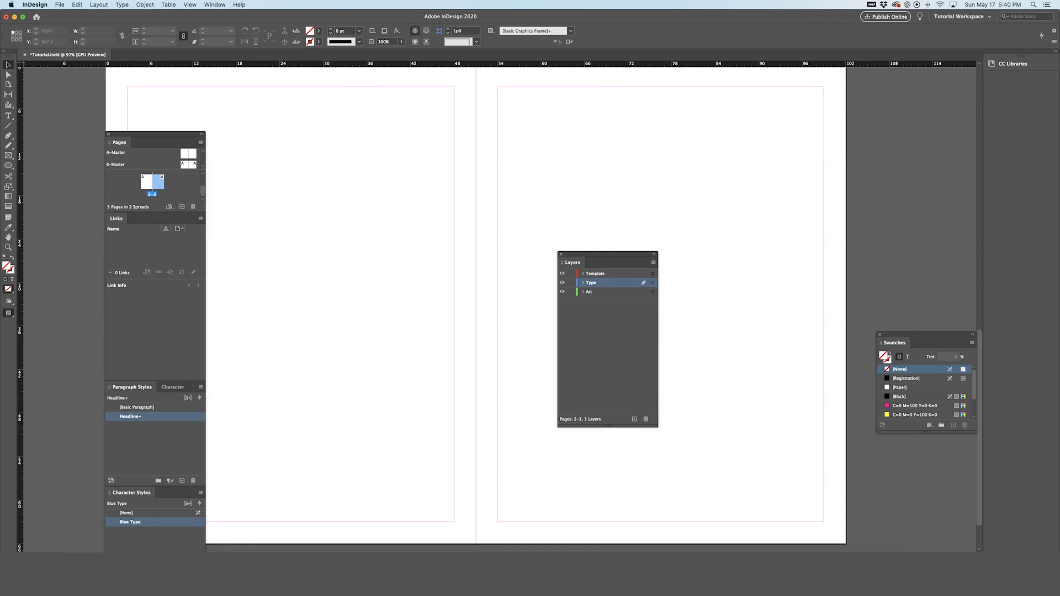
click(215, 5)
mouse_move(219, 23)
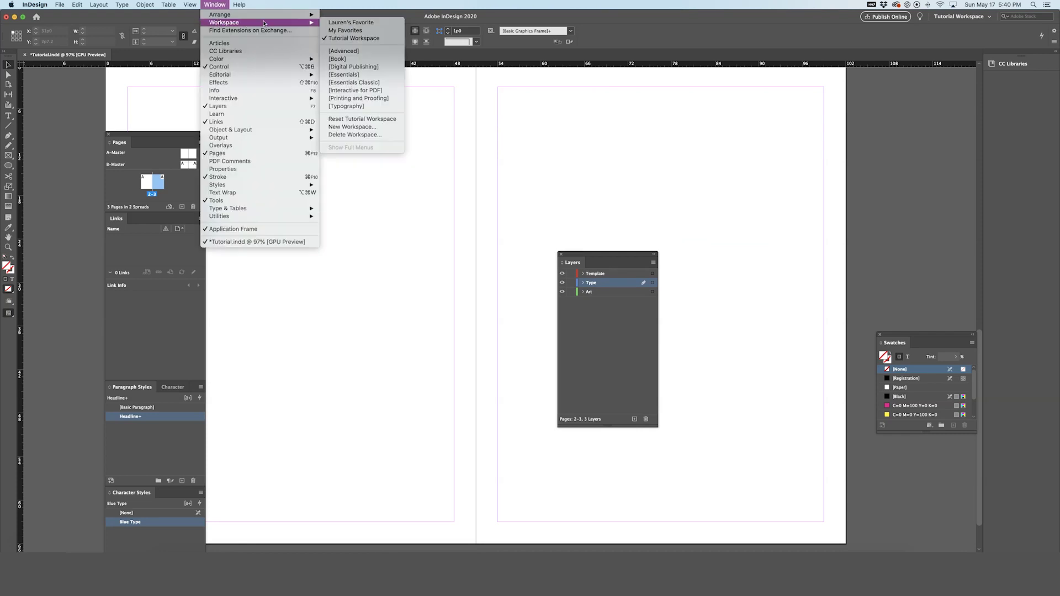
click(373, 120)
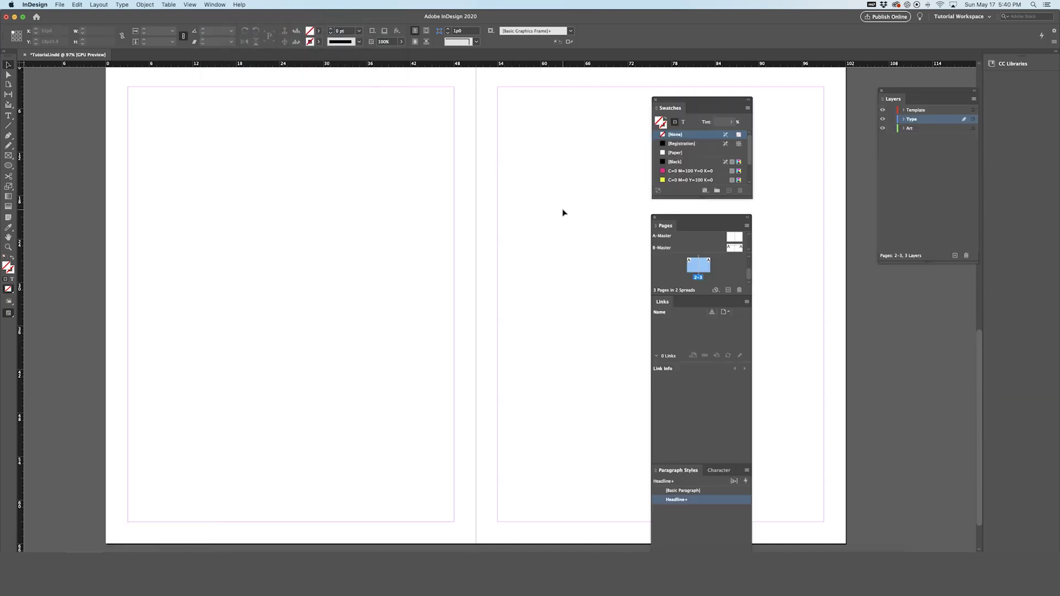
Step: Switch back to the owner's personal Favorite workspace and reset it to its saved panel layout
click(215, 5)
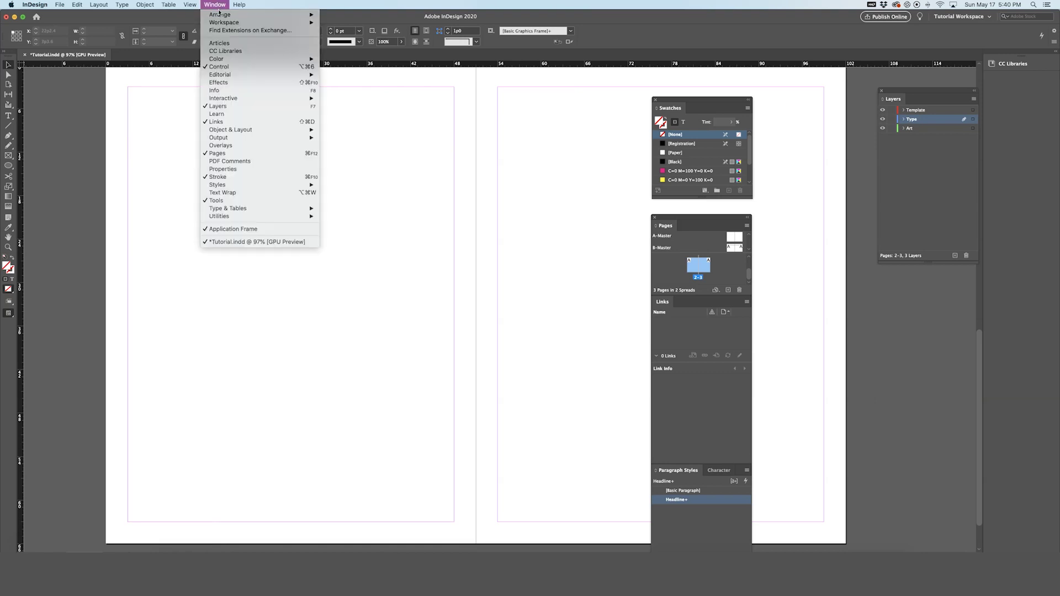
mouse_move(221, 25)
click(354, 23)
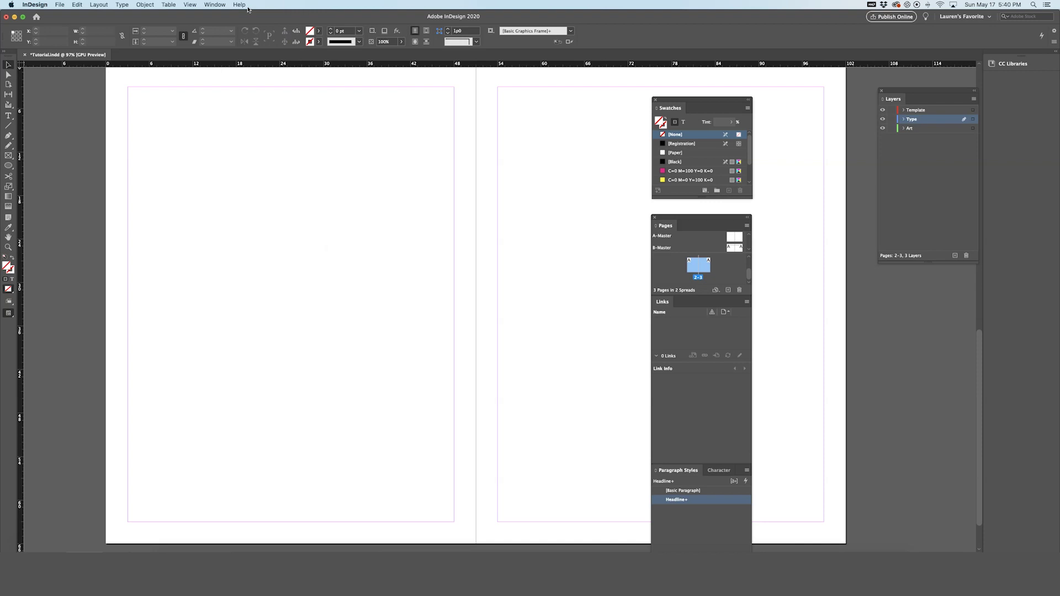
click(215, 5)
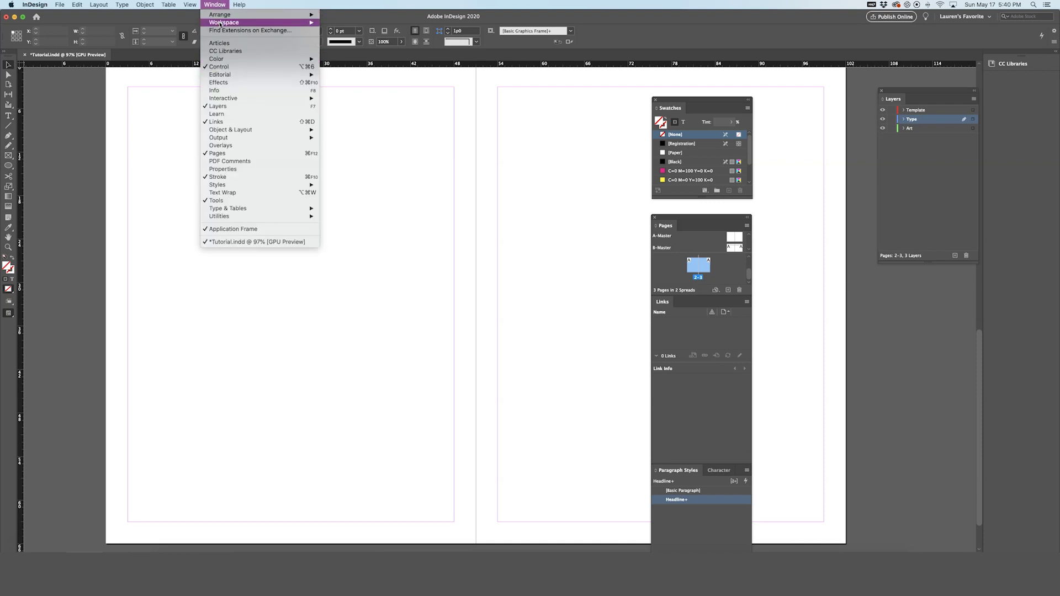
mouse_move(221, 23)
click(360, 119)
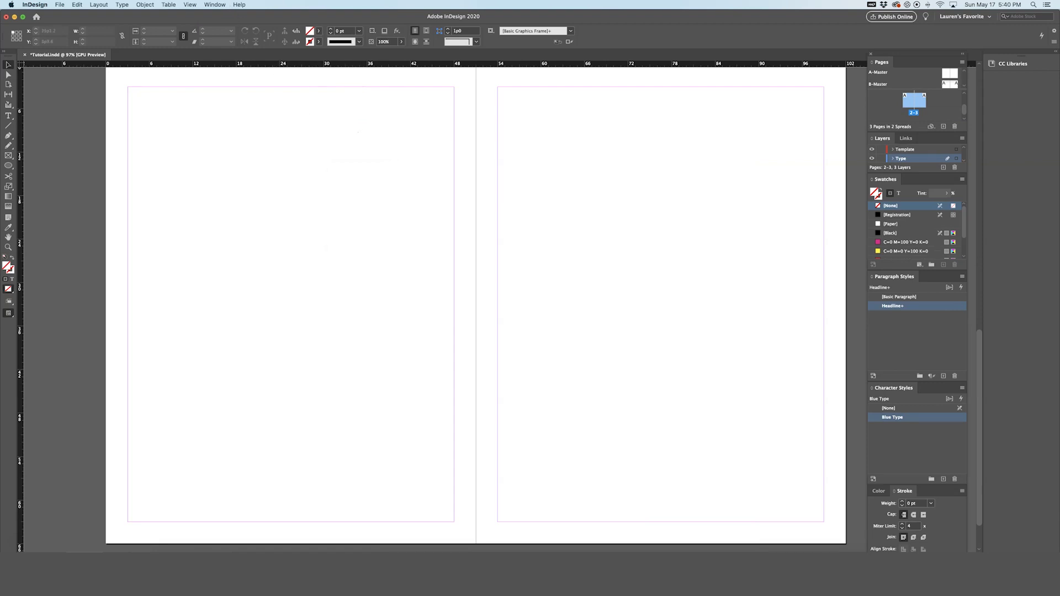
Step: Switch to the built-in Typography workspace
click(215, 4)
mouse_move(223, 22)
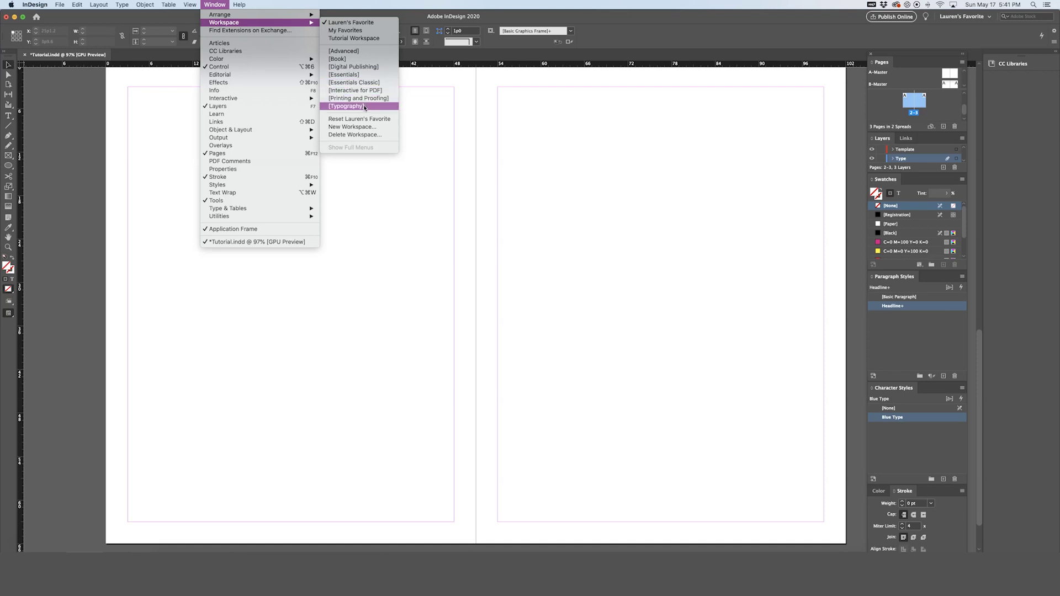
click(347, 106)
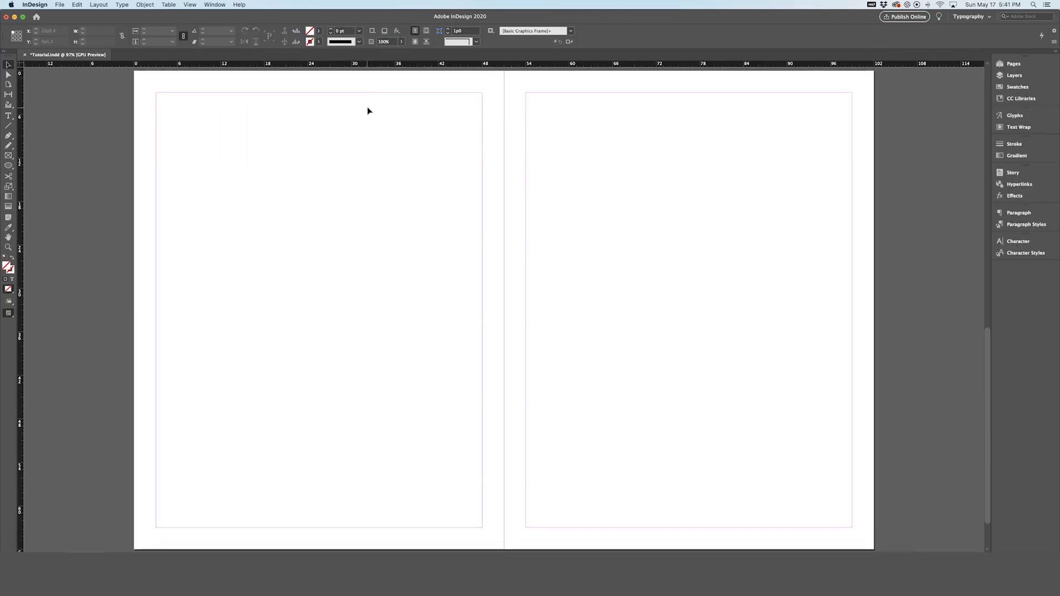